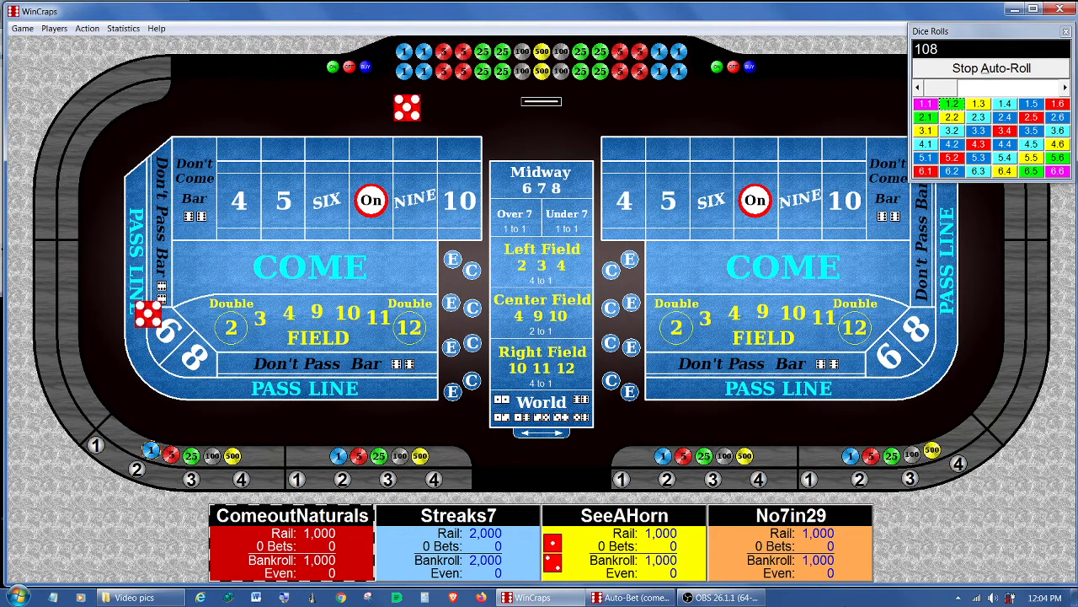
Step: Stop the automatic dice rolling and read through the ComeoutNaturals auto-bet script down to its trailing comments
{"action": "left_click", "coordinate": [952, 70]}
{"action": "left_click", "coordinate": [635, 599]}
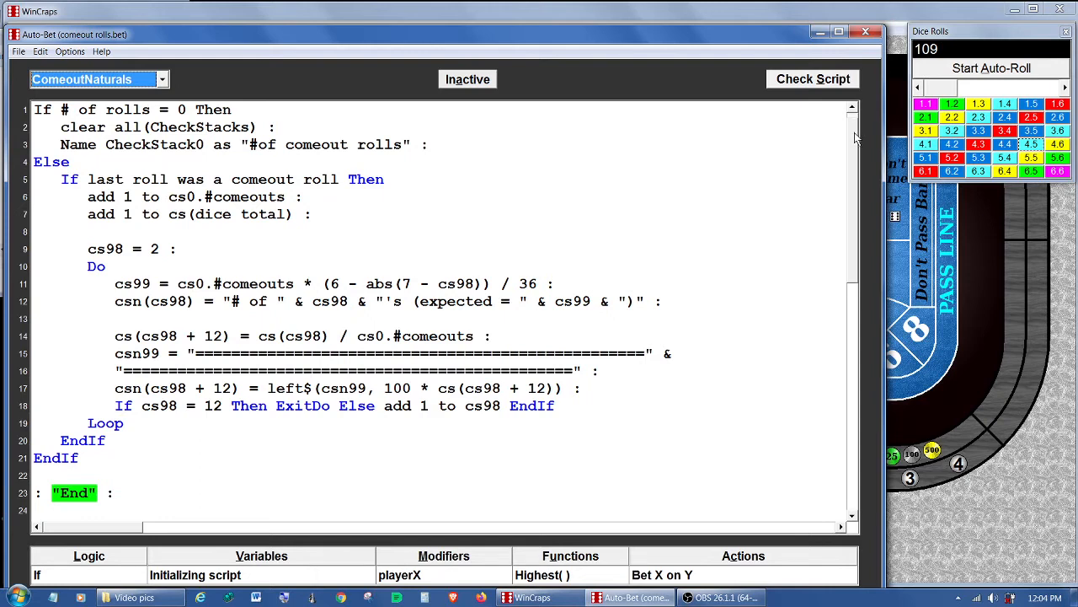
{"action": "left_click_drag", "start_coordinate": [858, 137], "coordinate": [857, 307]}
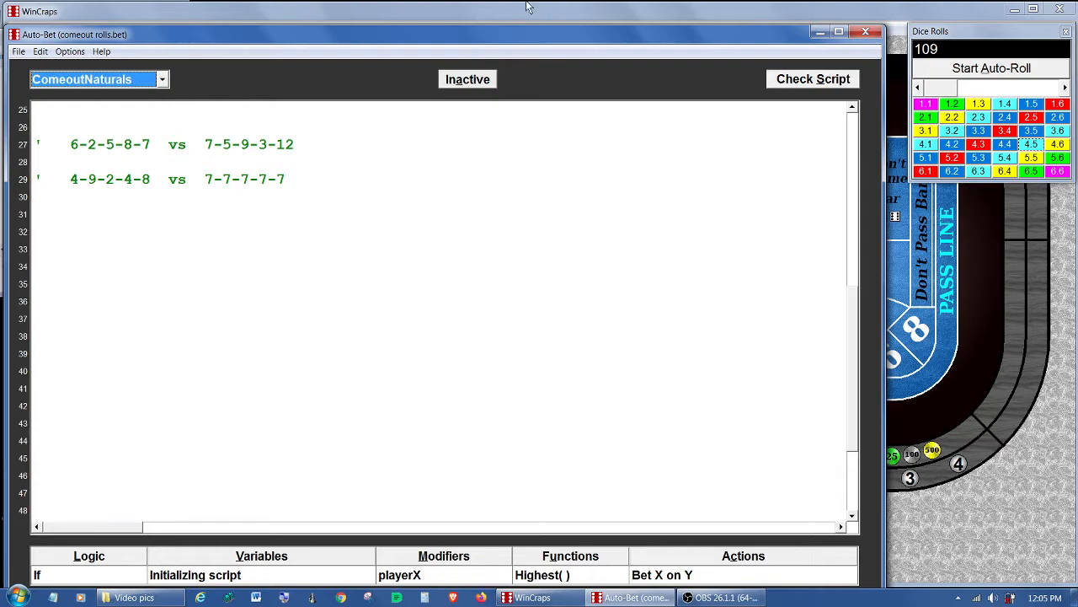
{"action": "left_click", "coordinate": [865, 33]}
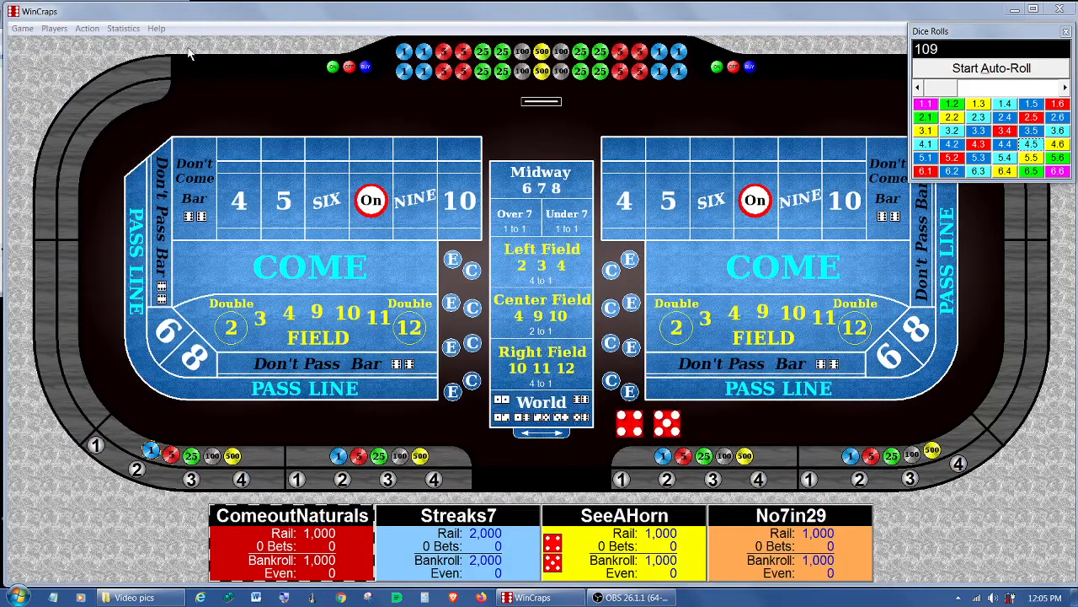
Step: Bring up the roll totals statistics and start a new session that preserves only the auto-bet scripts and the dice roll file
{"action": "left_click", "coordinate": [123, 27]}
{"action": "left_click", "coordinate": [151, 120]}
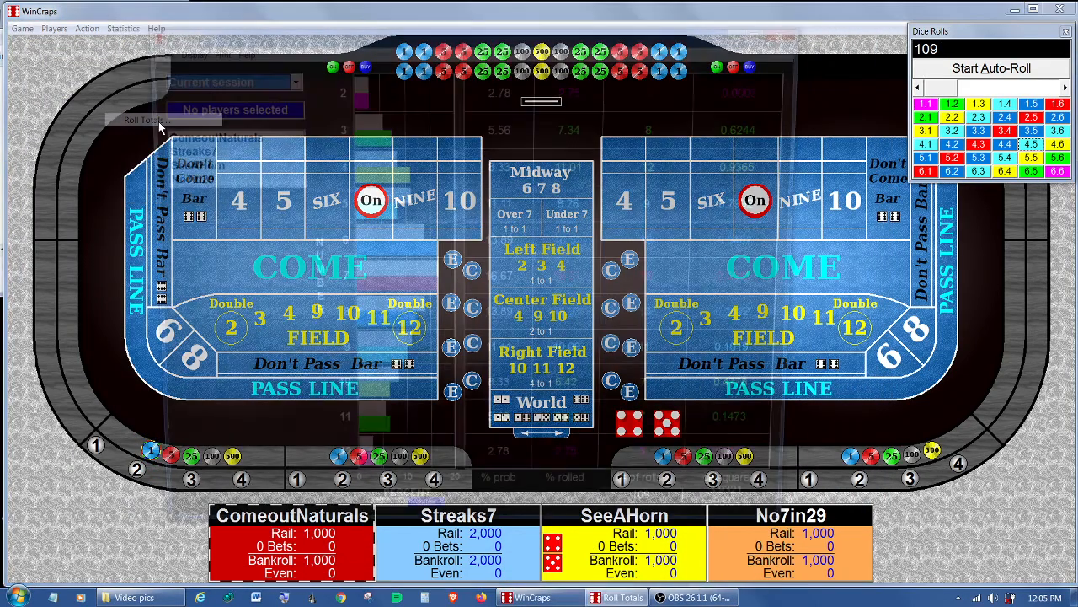
{"action": "left_click", "coordinate": [23, 28]}
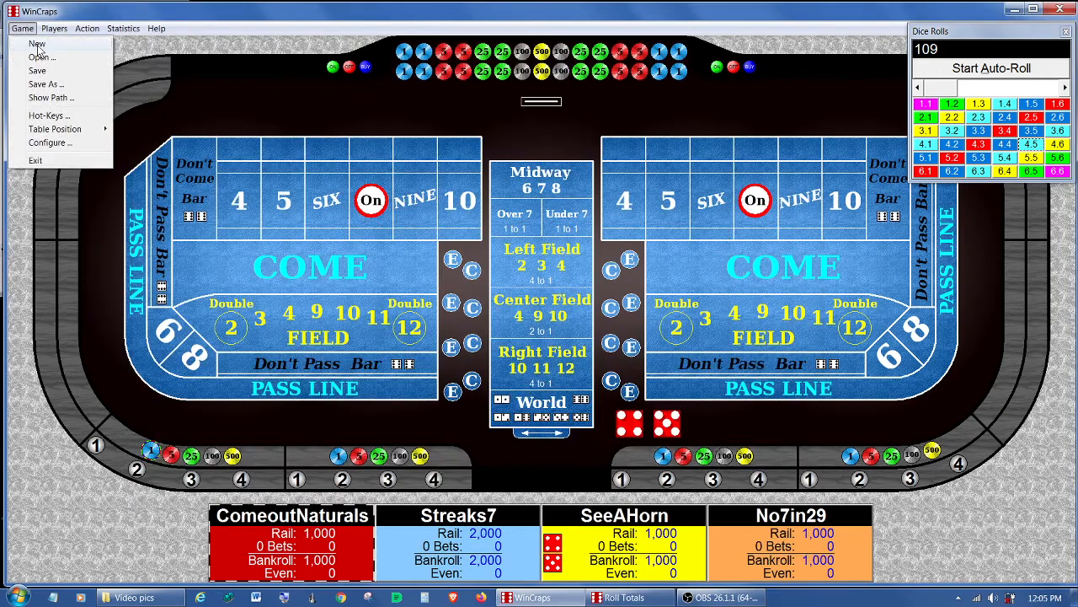
{"action": "left_click", "coordinate": [35, 46]}
{"action": "left_click", "coordinate": [562, 333]}
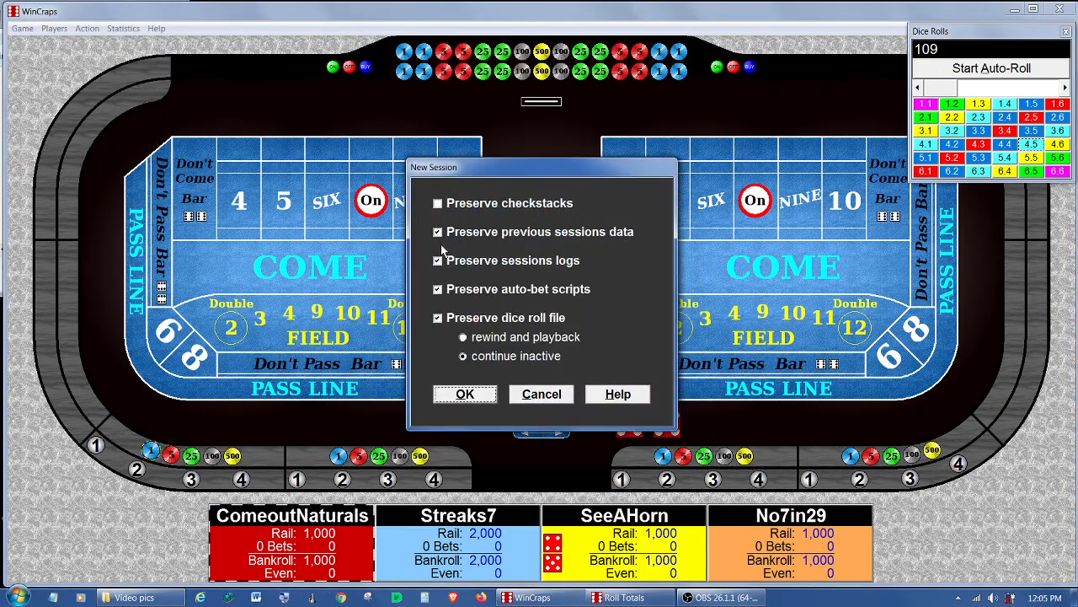
{"action": "left_click", "coordinate": [444, 262]}
{"action": "left_click", "coordinate": [465, 394]}
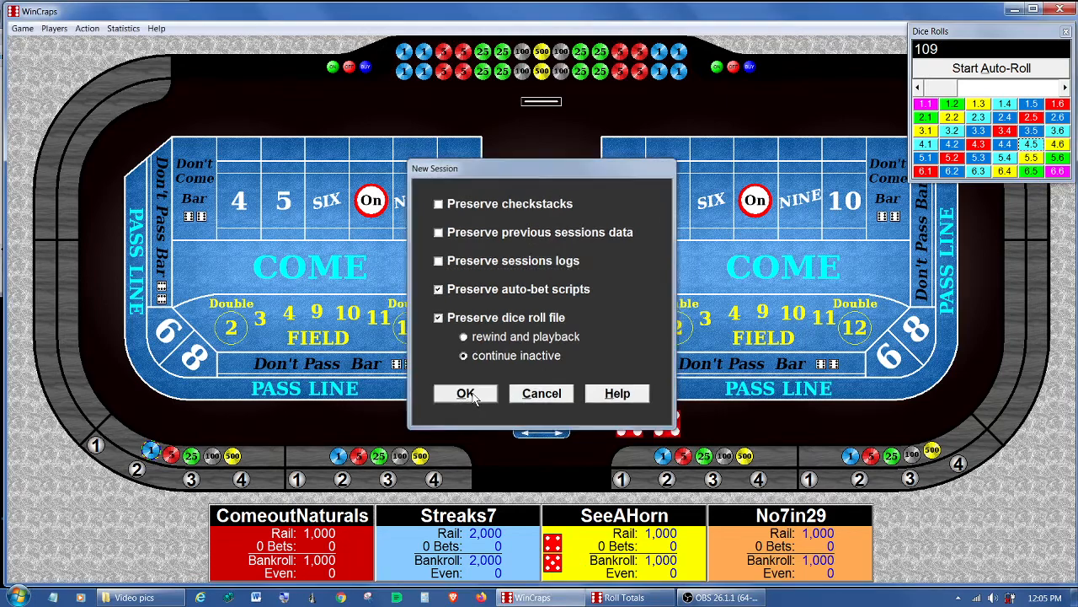
Step: Check the new session's roll totals, roll the dice once, and bring the totals back over the table
{"action": "left_click", "coordinate": [603, 597]}
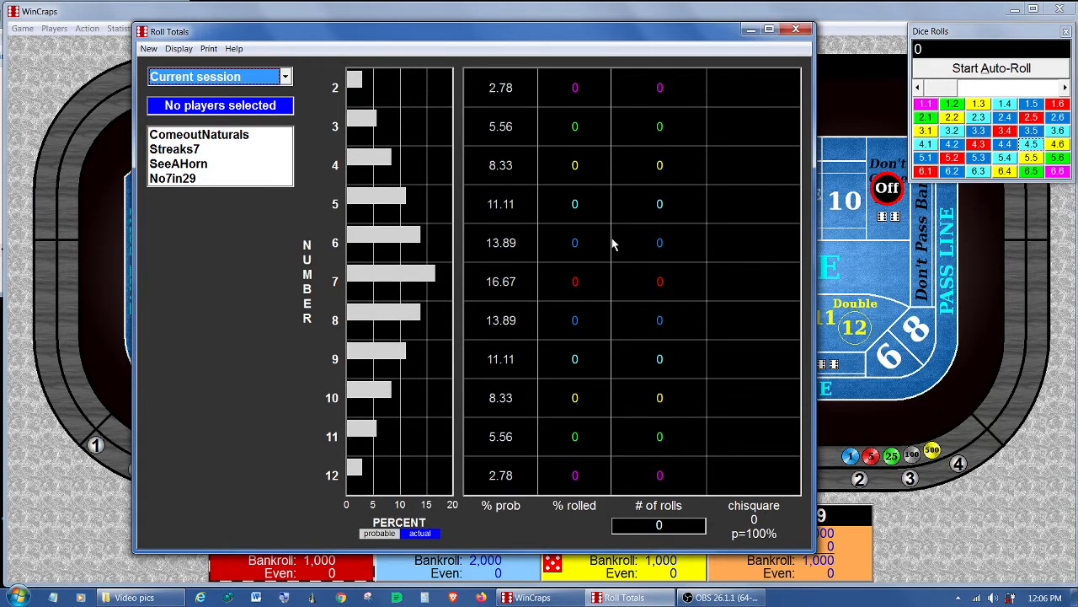
{"action": "right_click", "coordinate": [858, 234]}
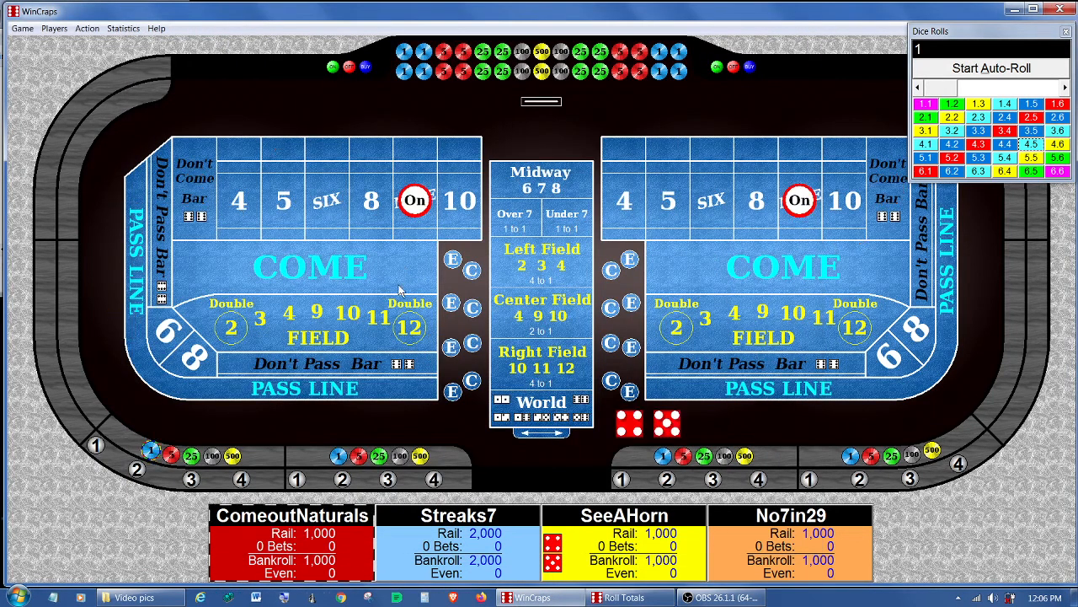
{"action": "left_click", "coordinate": [125, 28]}
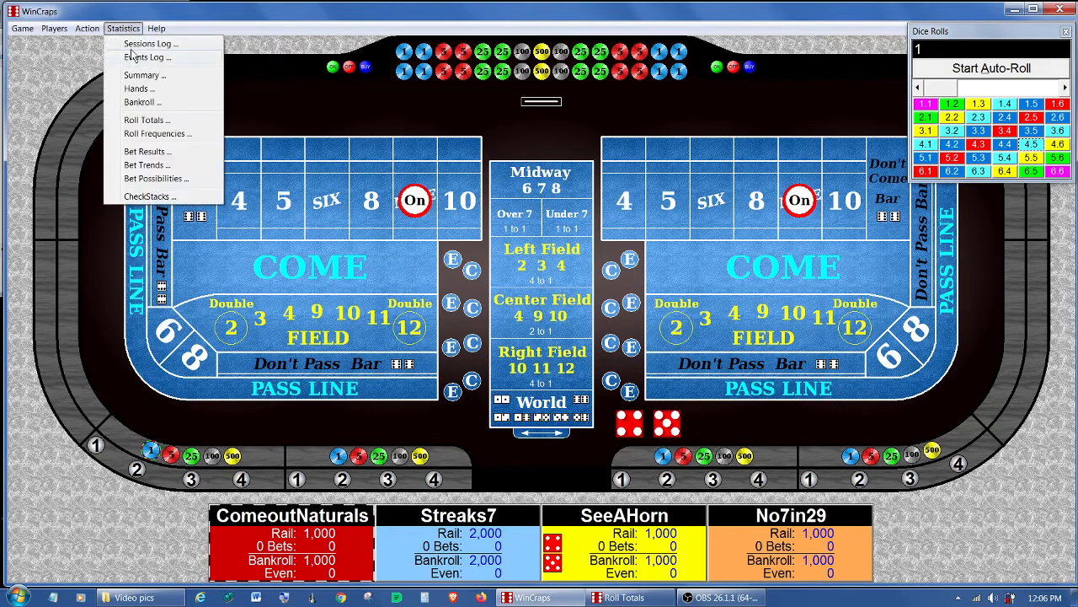
{"action": "left_click", "coordinate": [143, 120]}
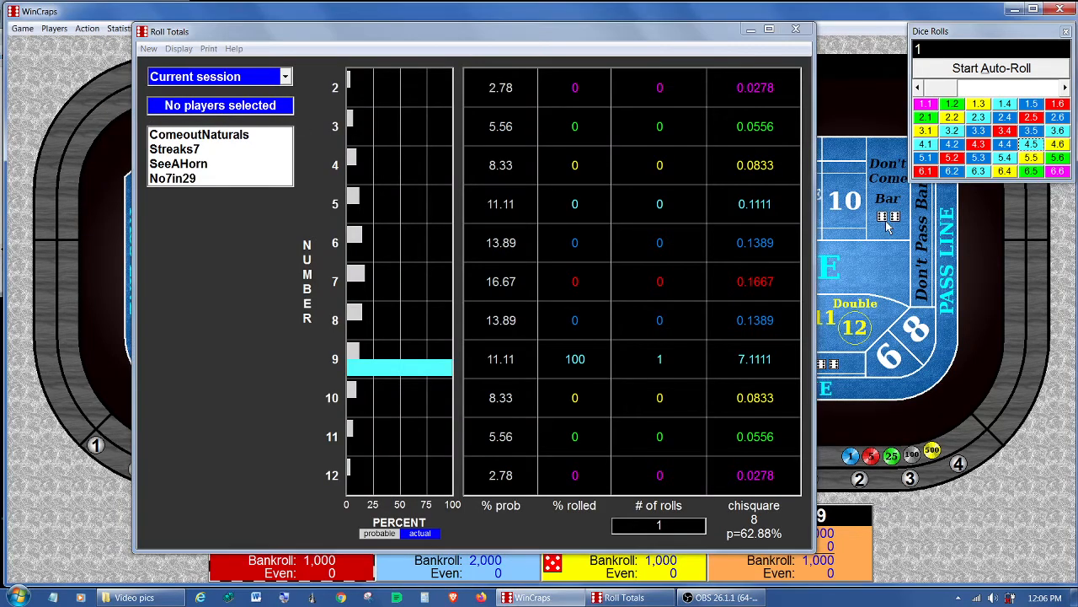
Step: Roll the dice manually until the session reaches 10 rolls, keeping the roll totals in view
{"action": "right_click", "coordinate": [886, 226]}
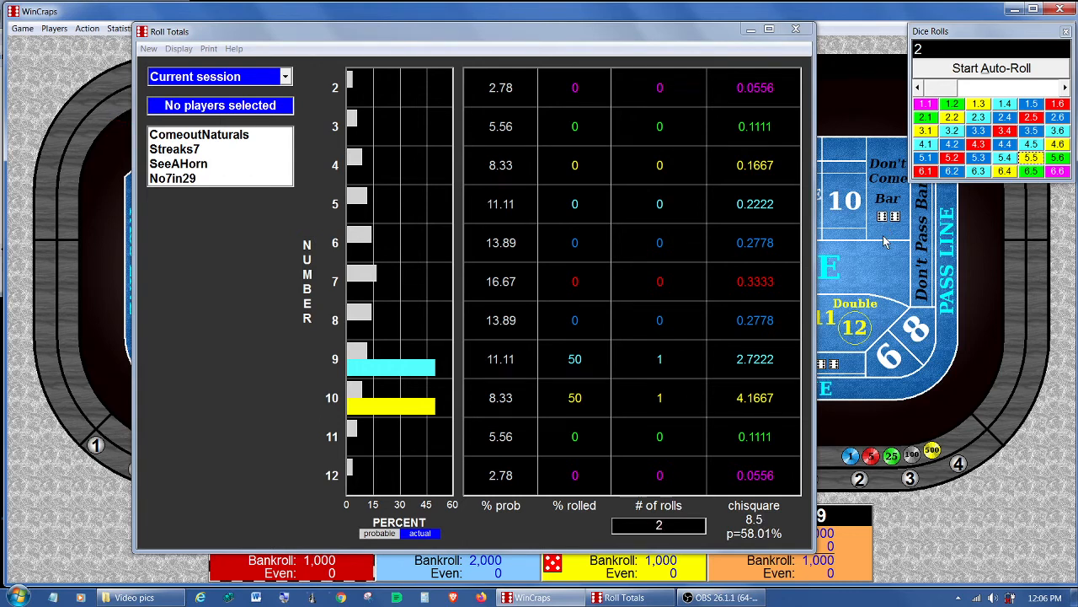
{"action": "right_click", "coordinate": [883, 236]}
{"action": "right_click", "coordinate": [878, 241]}
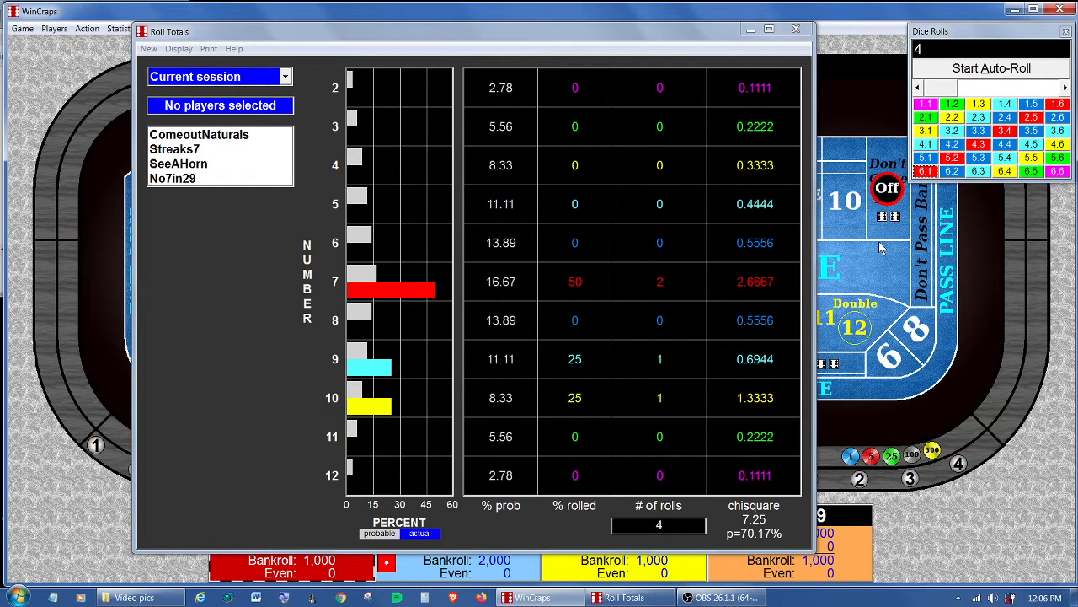
{"action": "right_click", "coordinate": [875, 247]}
{"action": "right_click", "coordinate": [878, 252]}
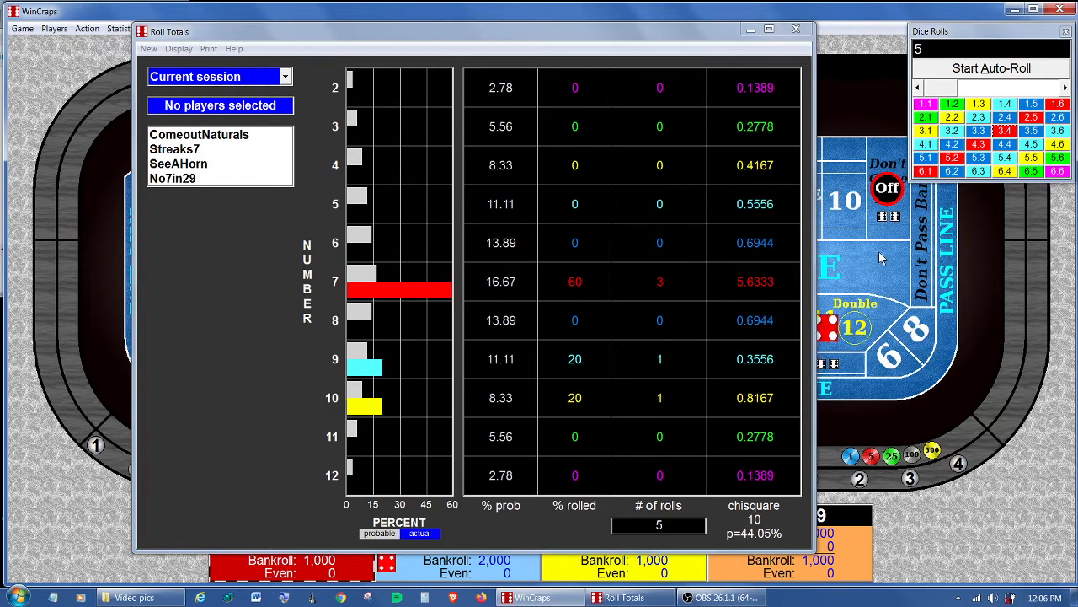
{"action": "right_click", "coordinate": [879, 251]}
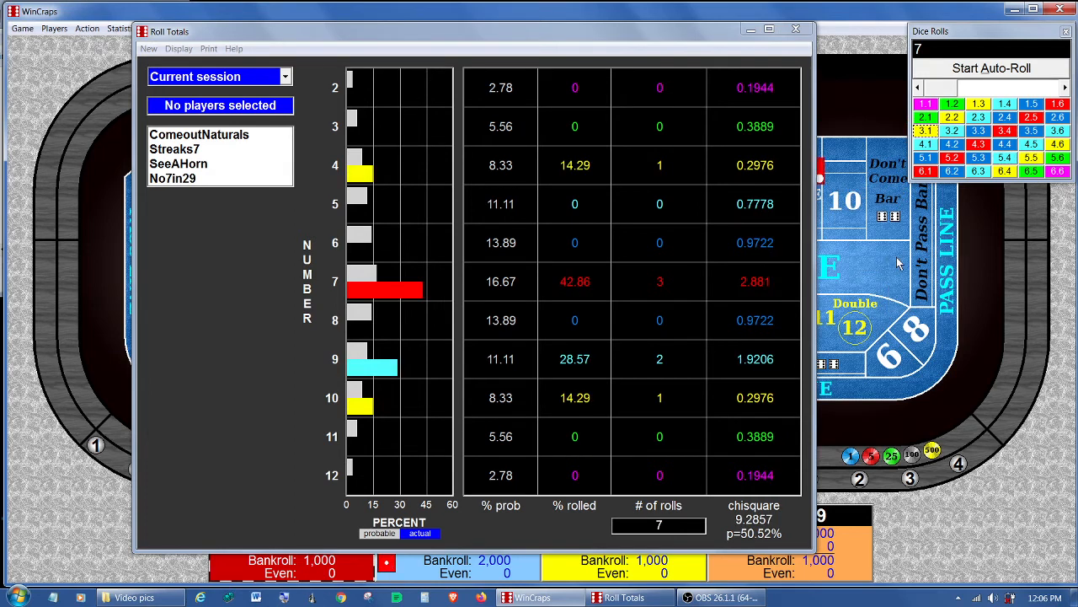
{"action": "right_click", "coordinate": [896, 262]}
{"action": "right_click", "coordinate": [889, 264]}
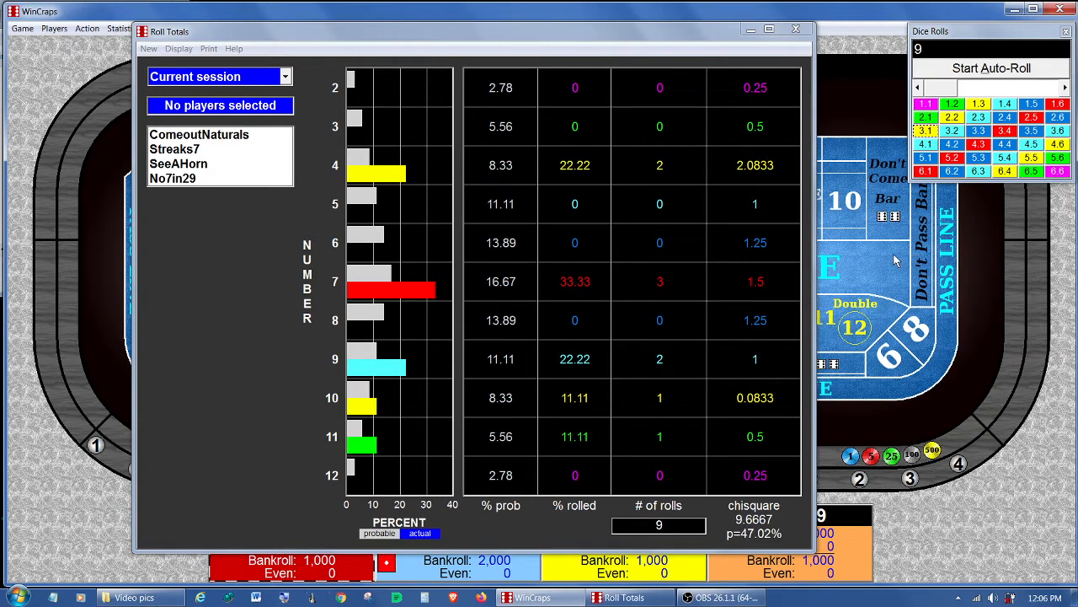
{"action": "right_click", "coordinate": [896, 262]}
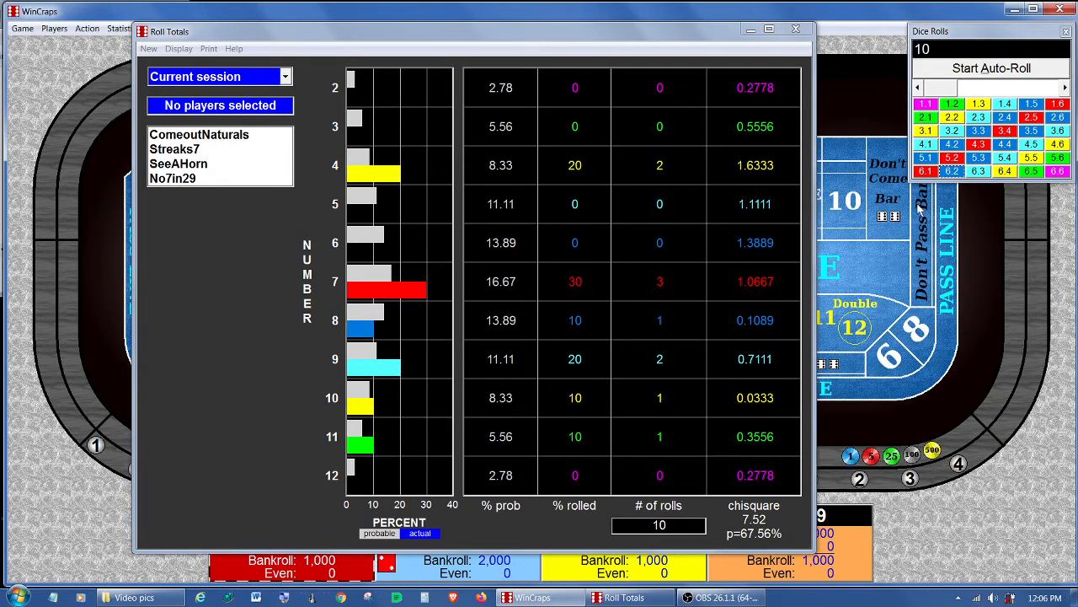
Step: Raise the roll speed to Hyper-Drive and run it until the session passes 1,000 rolls
{"action": "left_click_drag", "start_coordinate": [952, 88], "coordinate": [1059, 100]}
{"action": "left_click", "coordinate": [994, 69]}
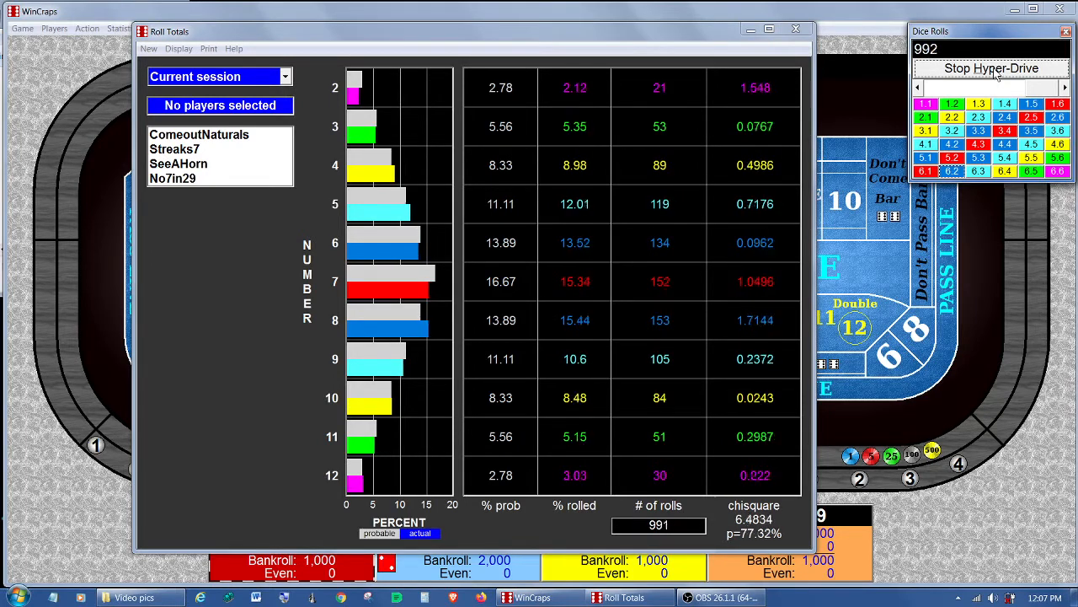
{"action": "left_click", "coordinate": [997, 71]}
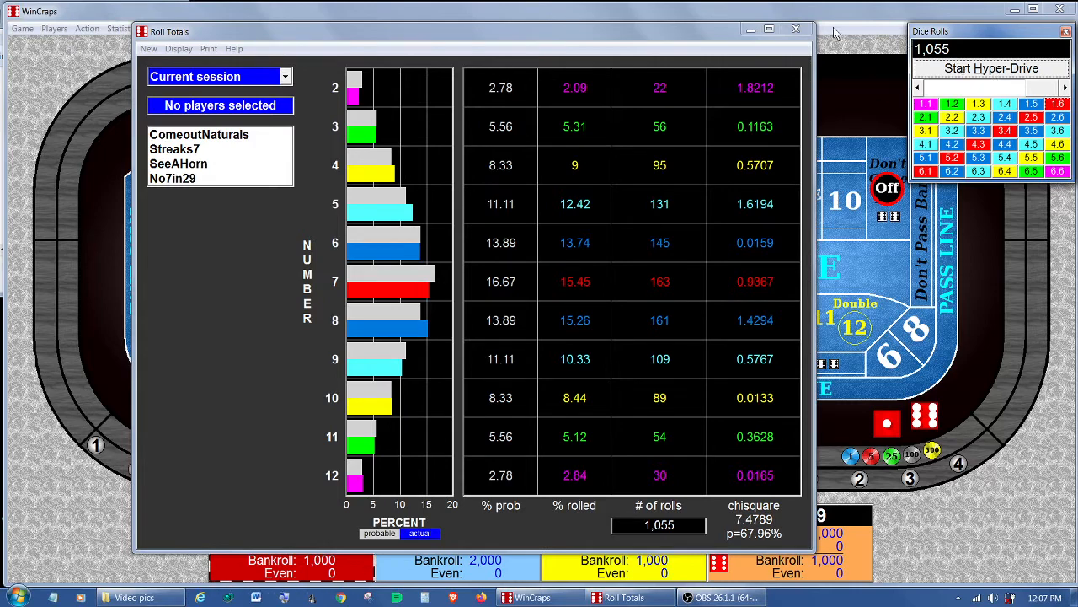
Step: Close the roll totals and run Hyper-Drive on the bare table until the session passes 16,000 rolls
{"action": "left_click", "coordinate": [807, 32]}
{"action": "left_click", "coordinate": [967, 72]}
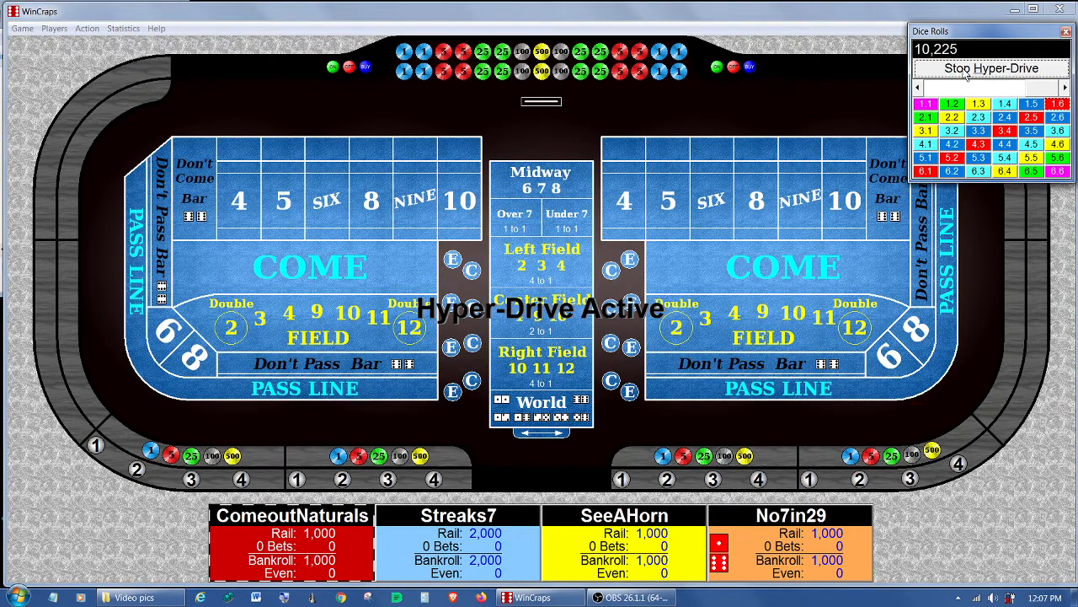
{"action": "left_click", "coordinate": [966, 73]}
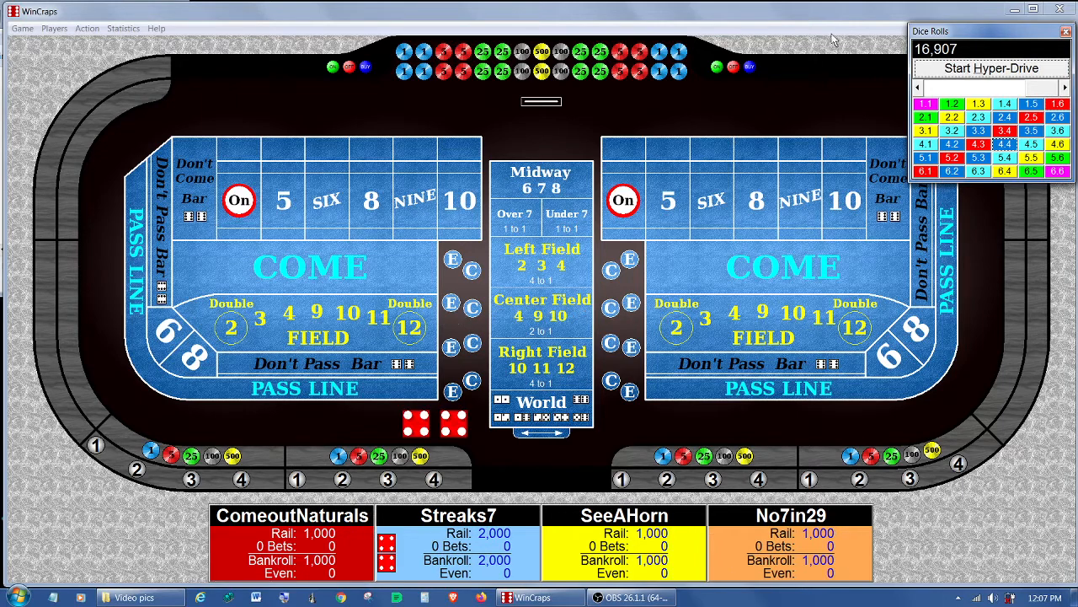
Step: Compare the probable and actual percentages in the roll totals for the longer run
{"action": "left_click", "coordinate": [119, 29]}
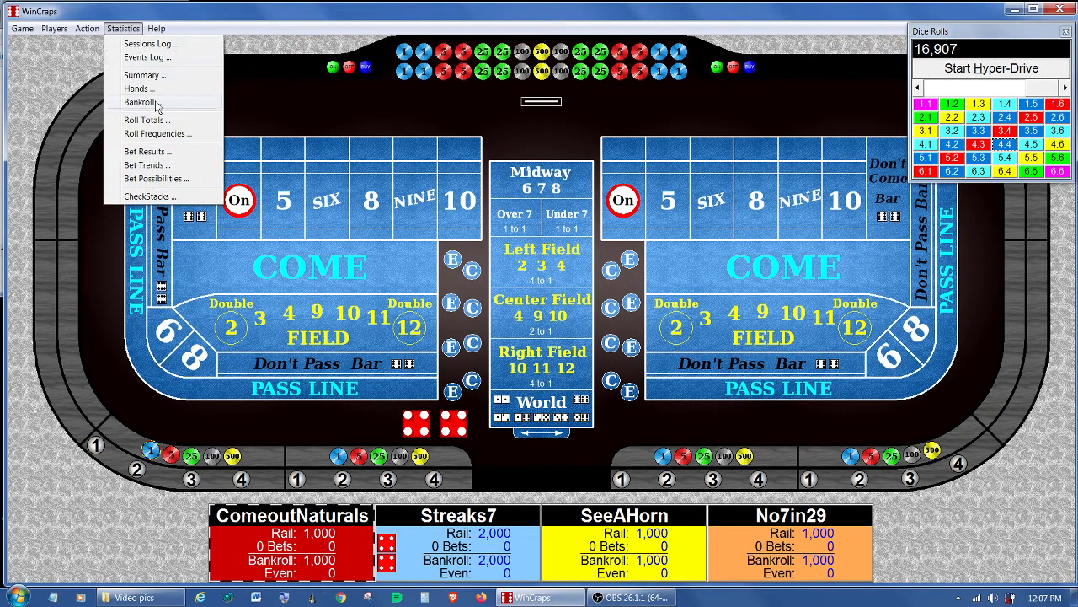
{"action": "left_click", "coordinate": [155, 120]}
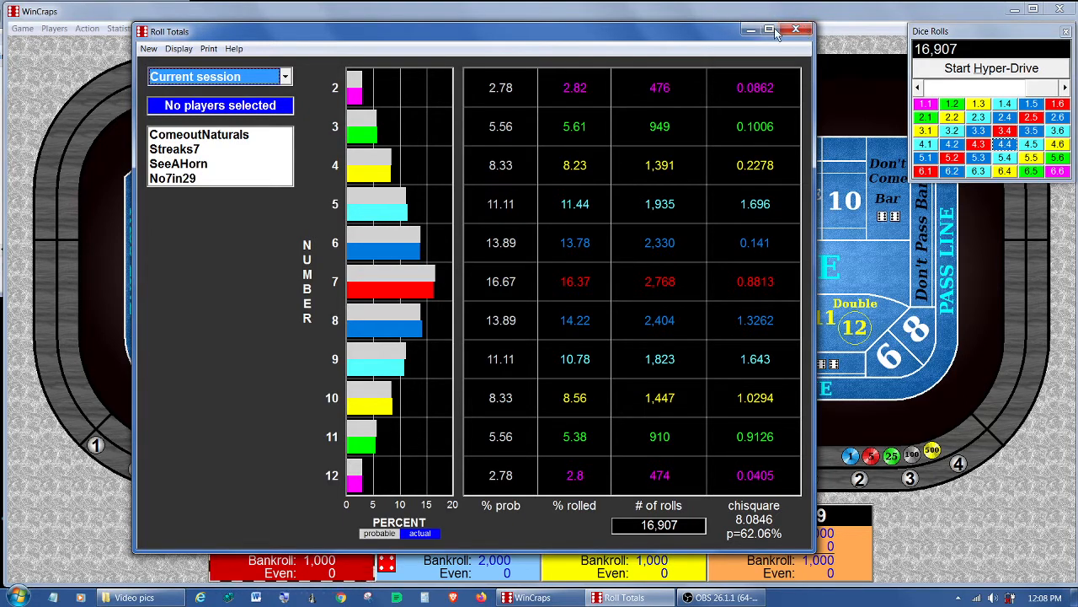
{"action": "left_click", "coordinate": [796, 30]}
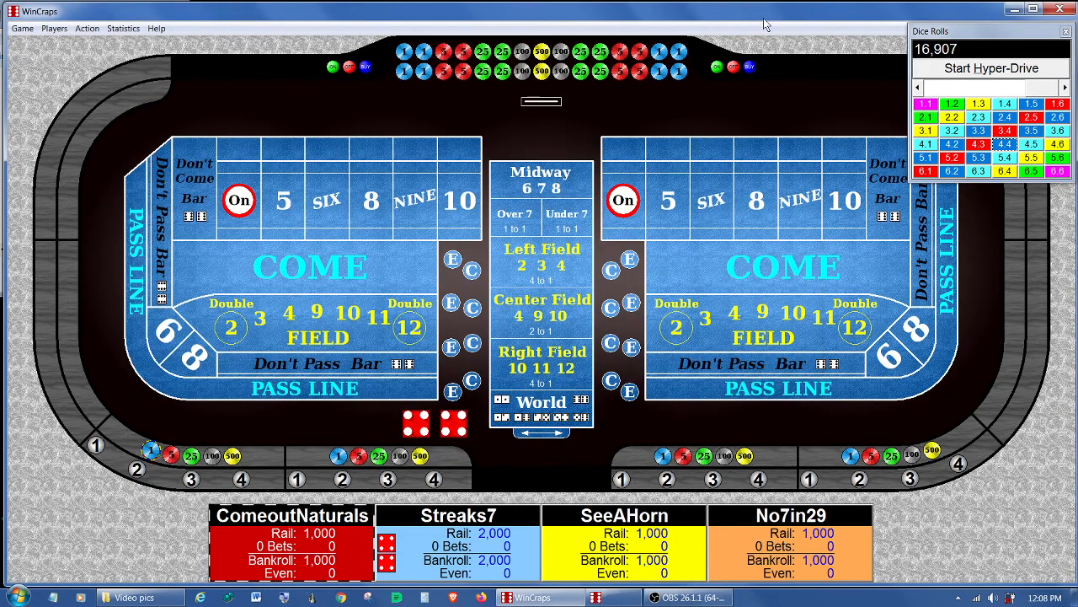
Step: Review the random number generator and its seed settings in the game configuration
{"action": "left_click", "coordinate": [23, 29]}
{"action": "left_click", "coordinate": [51, 142]}
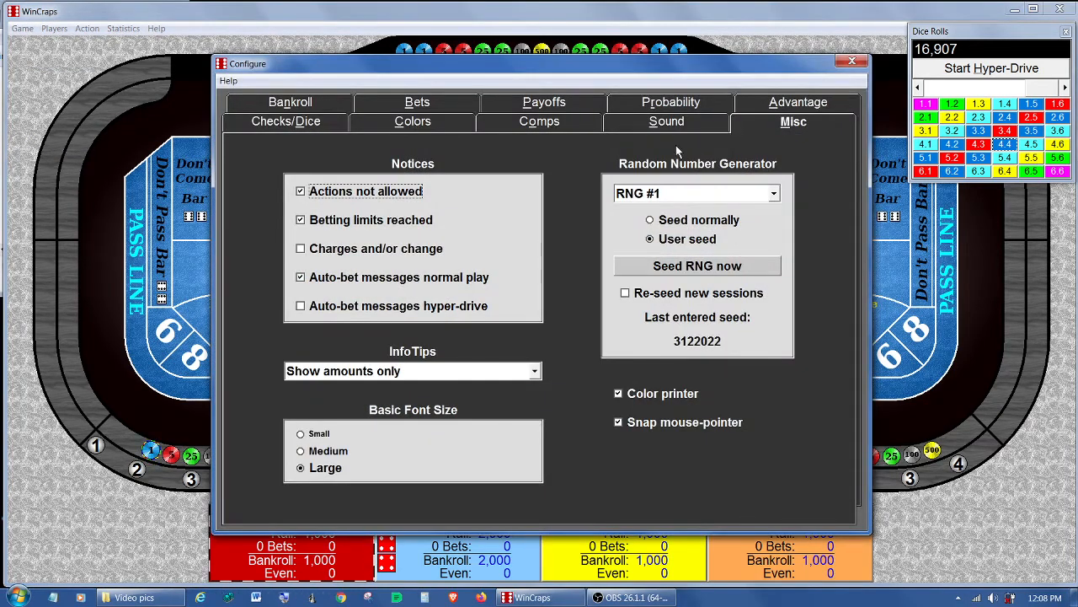
{"action": "left_click", "coordinate": [853, 63]}
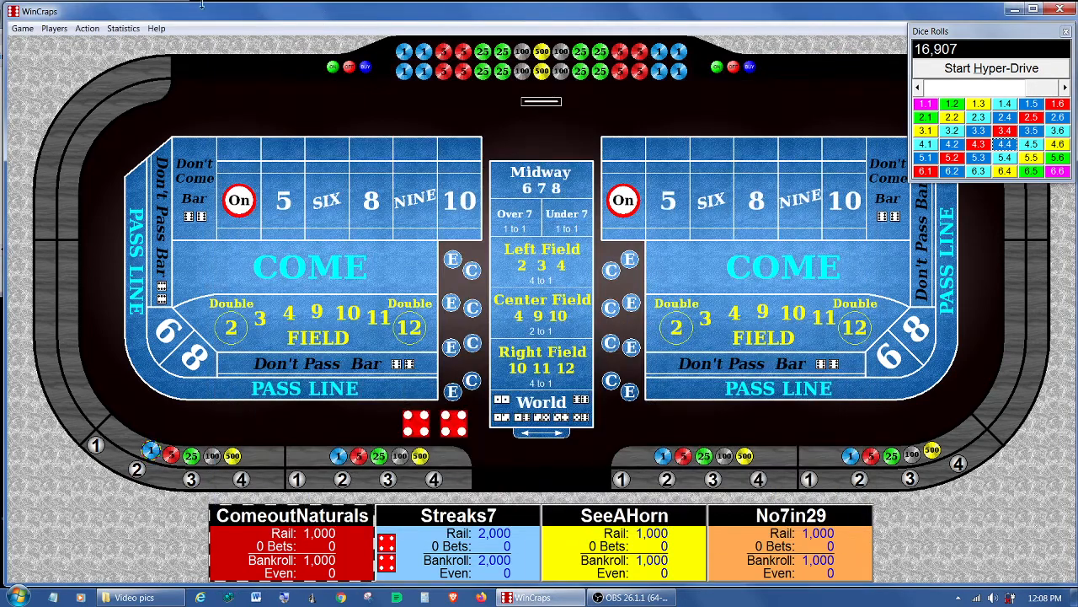
Step: Examine the loaded dice roll file randorg100k.rol, including its number of rolls and recorder status
{"action": "left_click", "coordinate": [87, 29]}
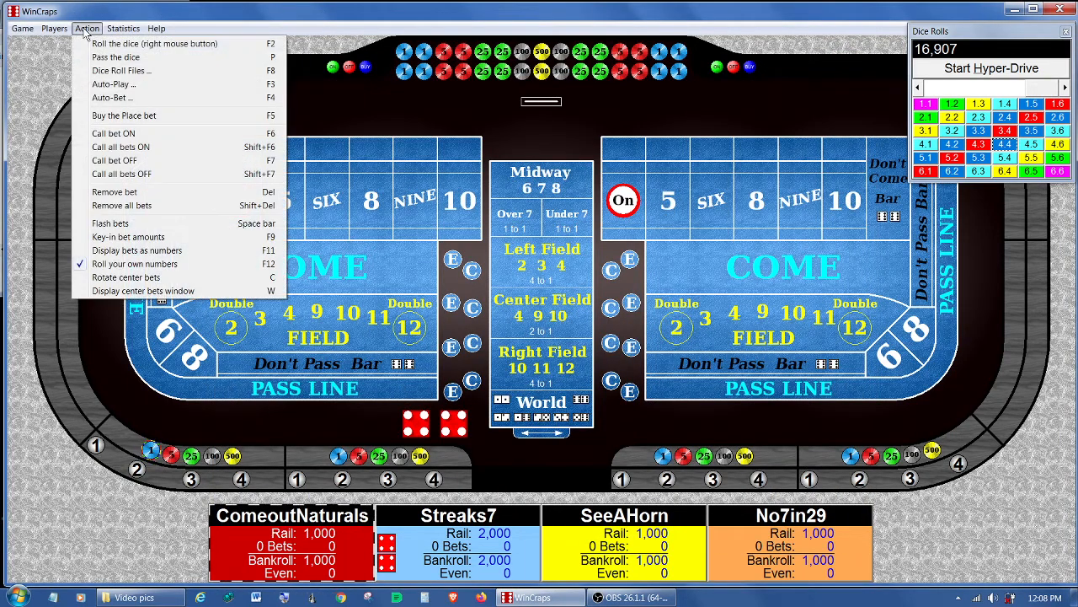
{"action": "left_click", "coordinate": [101, 71]}
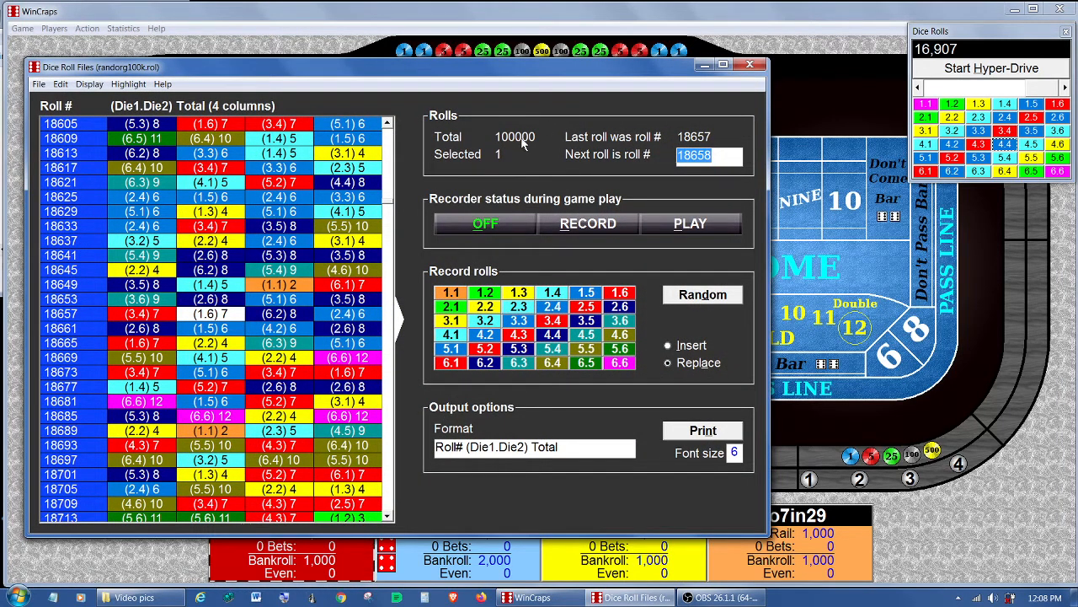
{"action": "left_click", "coordinate": [752, 65]}
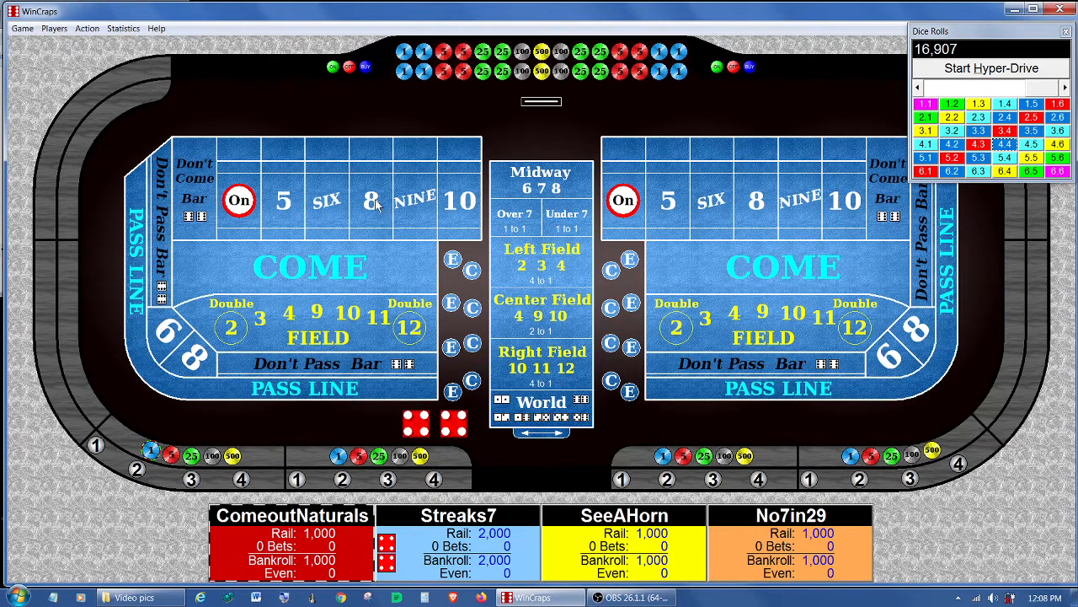
Step: View the image 1 Roll totals comparison.jpg from the Video pics folder, comparing the two roll sources across sample sizes
{"action": "left_click", "coordinate": [146, 599]}
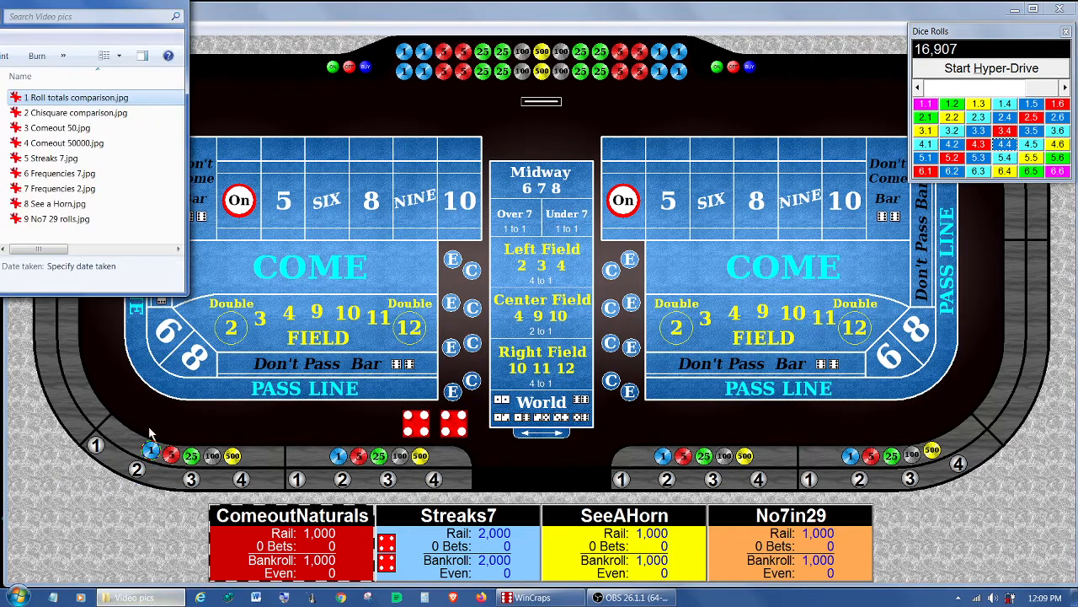
{"action": "double_click", "coordinate": [91, 106]}
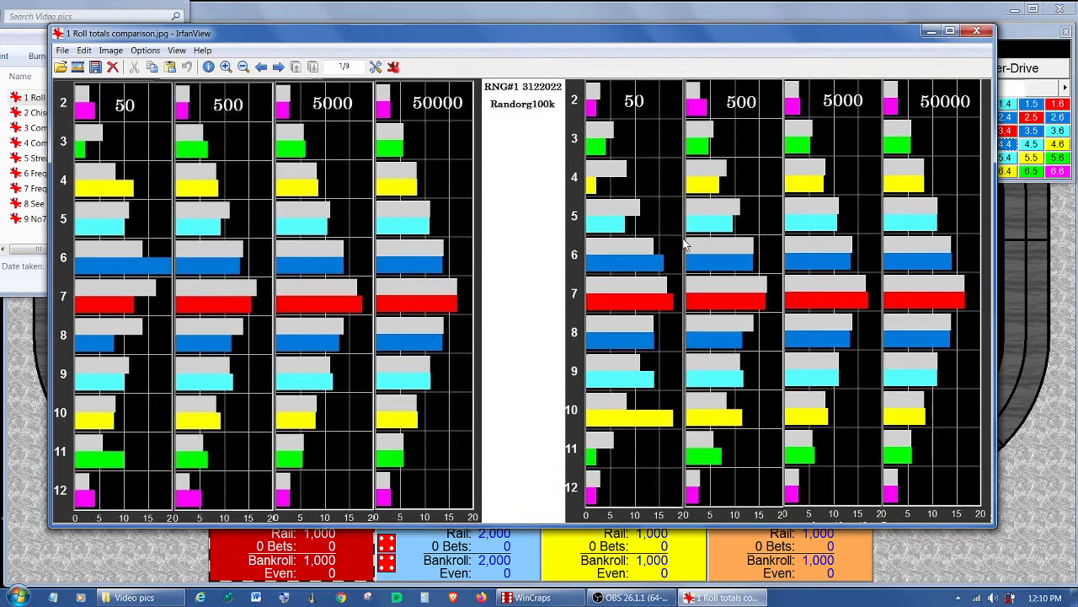
{"action": "left_click", "coordinate": [978, 35]}
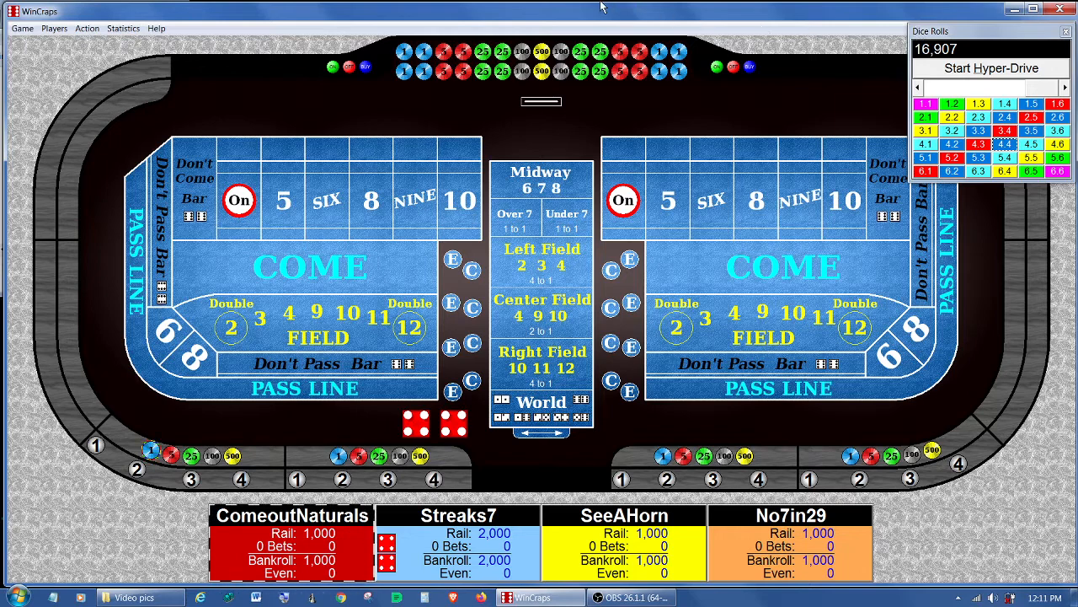
Step: Review the chi-square values in the current session's roll totals and the display option that shows them
{"action": "left_click", "coordinate": [123, 28]}
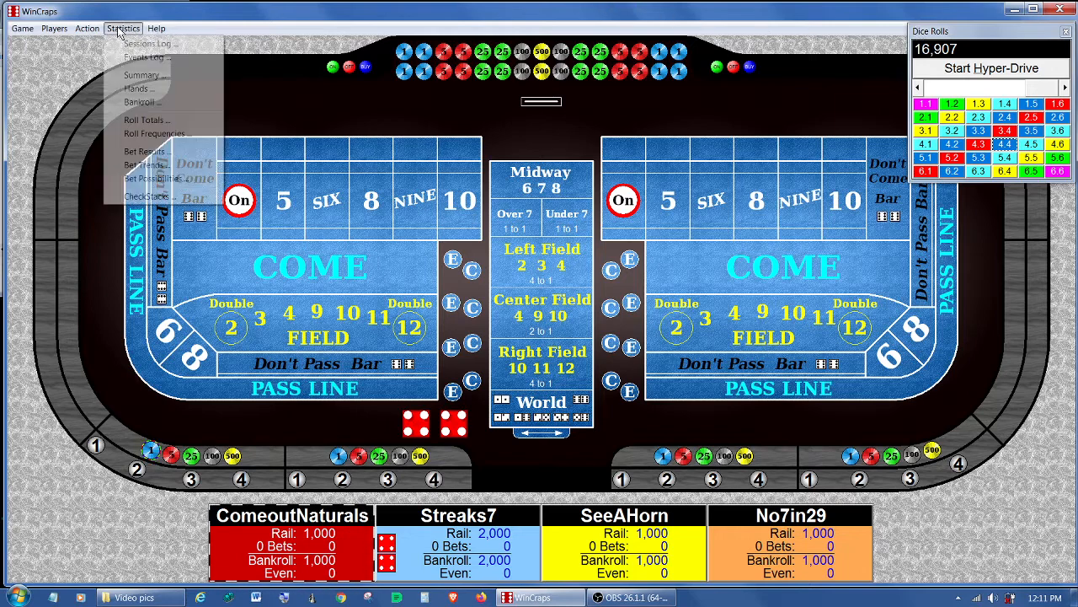
{"action": "left_click", "coordinate": [172, 121]}
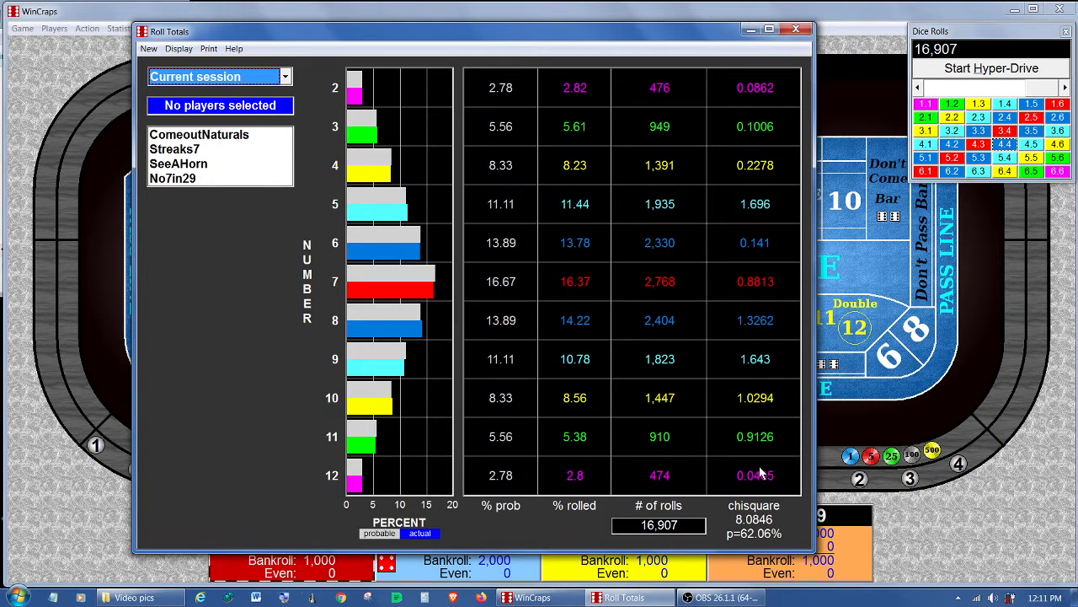
{"action": "left_click", "coordinate": [177, 48]}
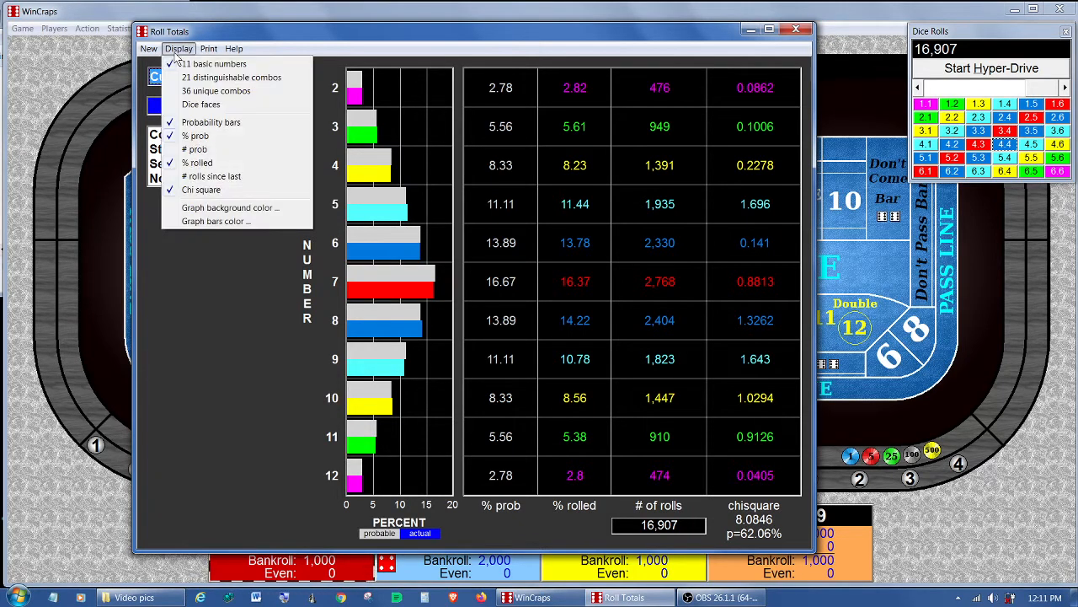
{"action": "left_click", "coordinate": [204, 266]}
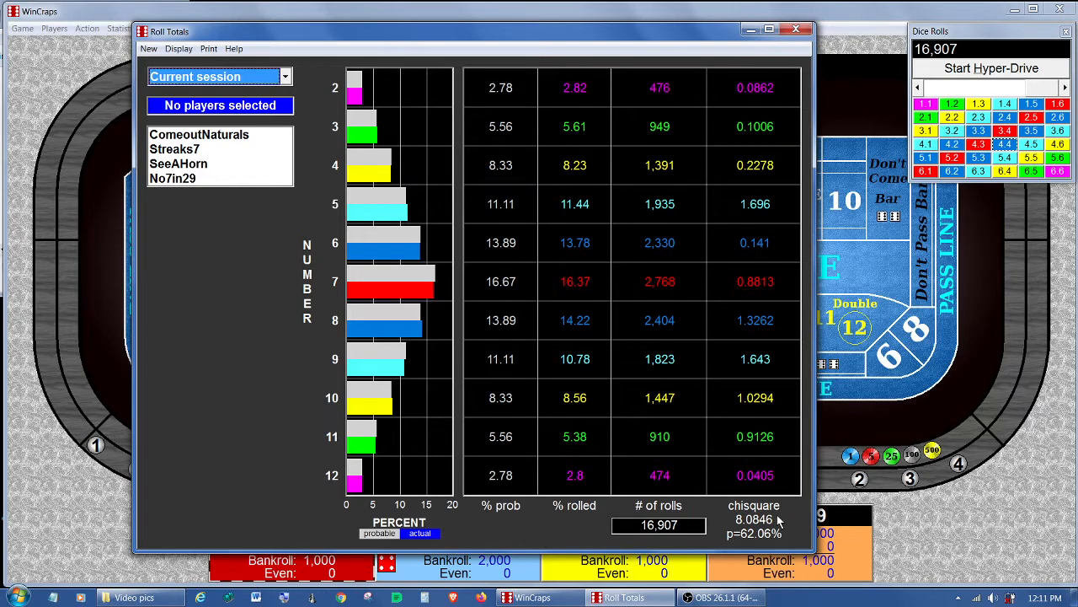
Step: View an enlarged 2 Chisquare comparison.jpg from the Video pics folder, then close the image and the roll totals
{"action": "left_click", "coordinate": [131, 598]}
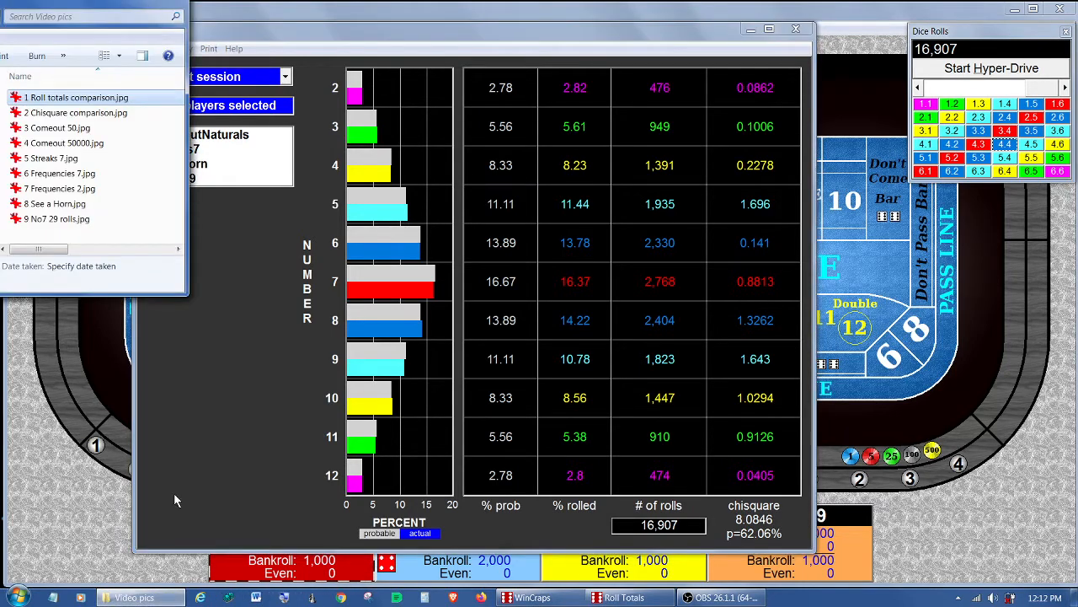
{"action": "double_click", "coordinate": [109, 116]}
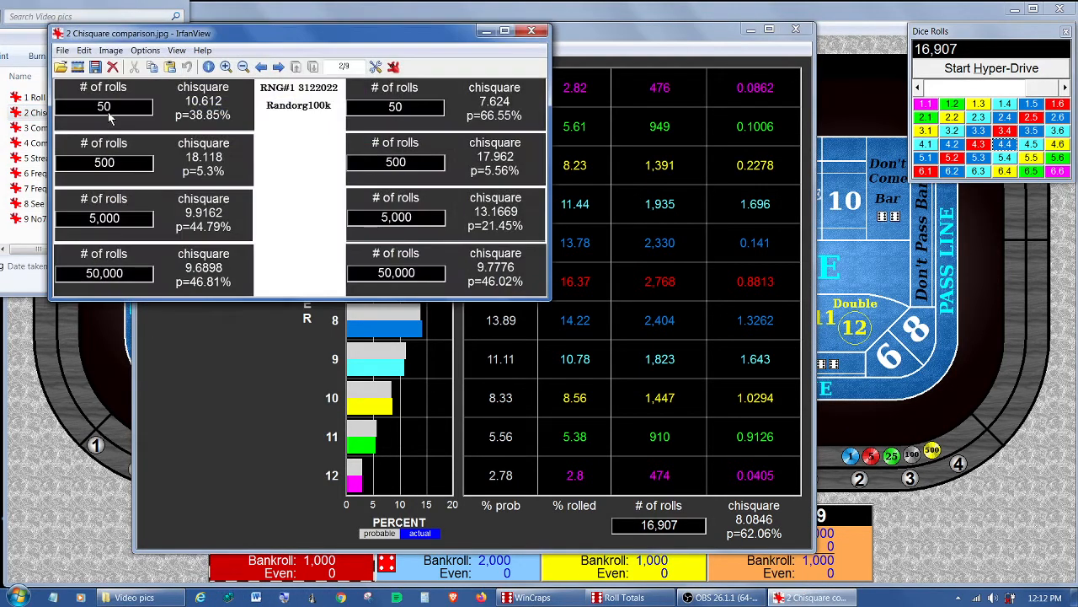
{"action": "left_click", "coordinate": [226, 68]}
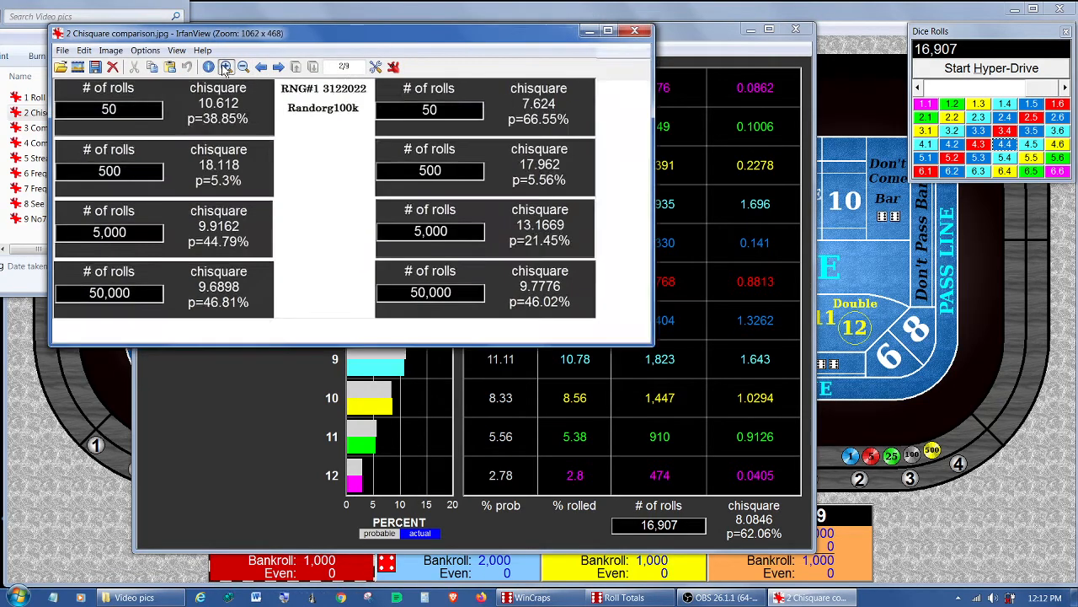
{"action": "left_click", "coordinate": [226, 67]}
{"action": "left_click", "coordinate": [225, 68]}
{"action": "left_click", "coordinate": [225, 67]}
{"action": "left_click", "coordinate": [226, 67]}
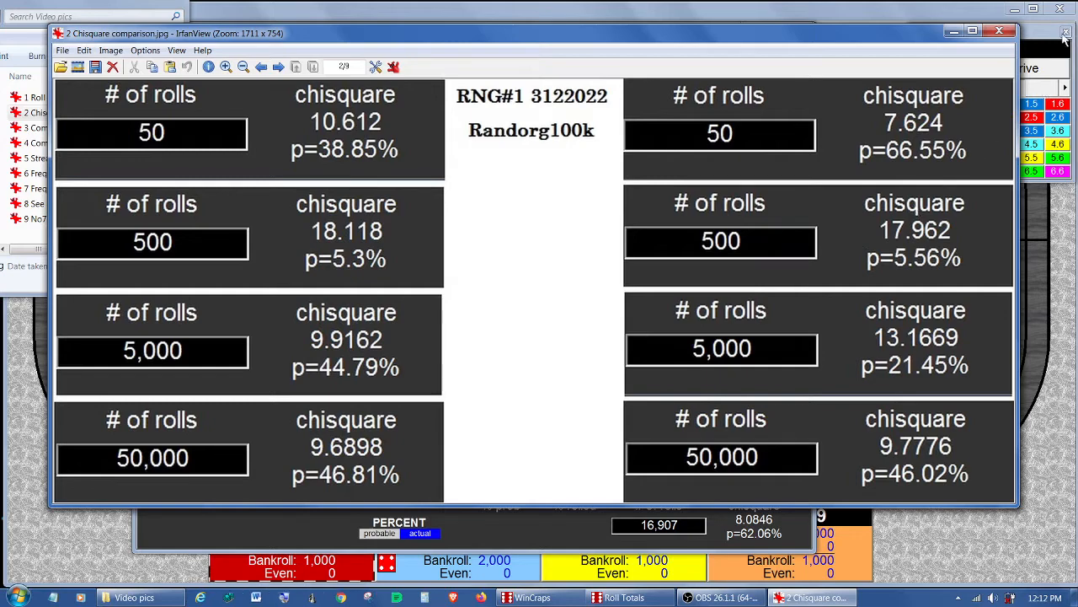
{"action": "left_click", "coordinate": [1002, 32]}
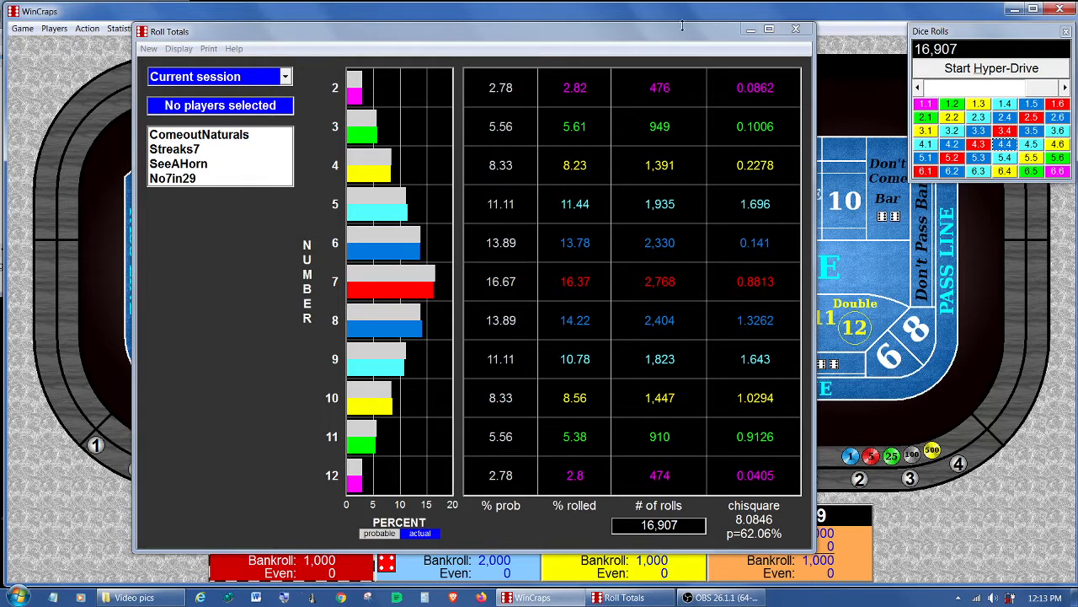
{"action": "left_click", "coordinate": [795, 28]}
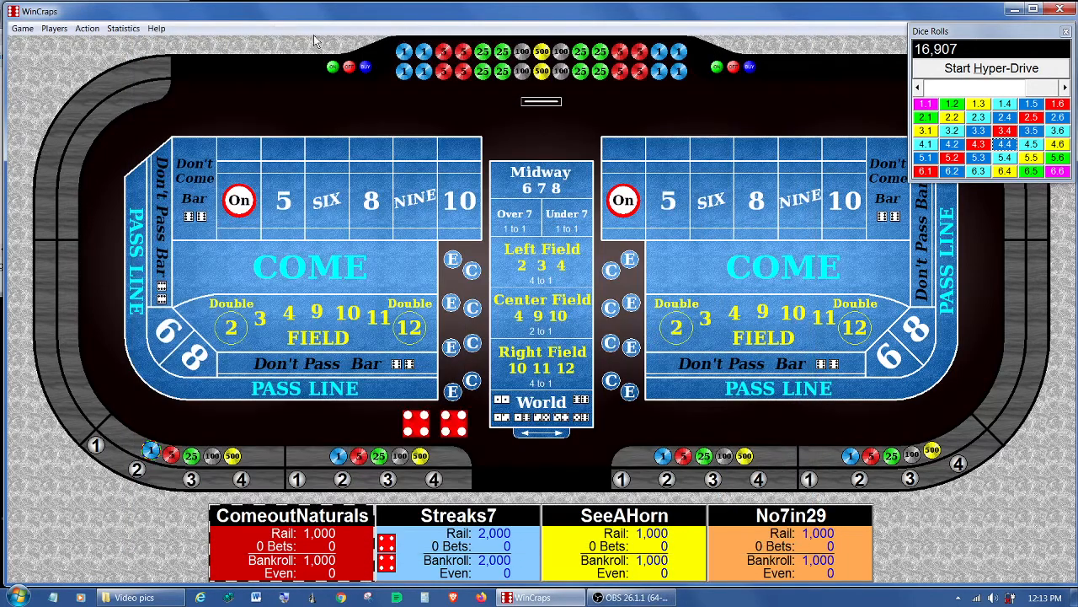
Step: Examine ComeoutNaturals' auto-bet script: its initialization lines, comeout roll condition, counters and the loop computing expected counts and bars
{"action": "left_click", "coordinate": [87, 28]}
{"action": "left_click", "coordinate": [115, 97]}
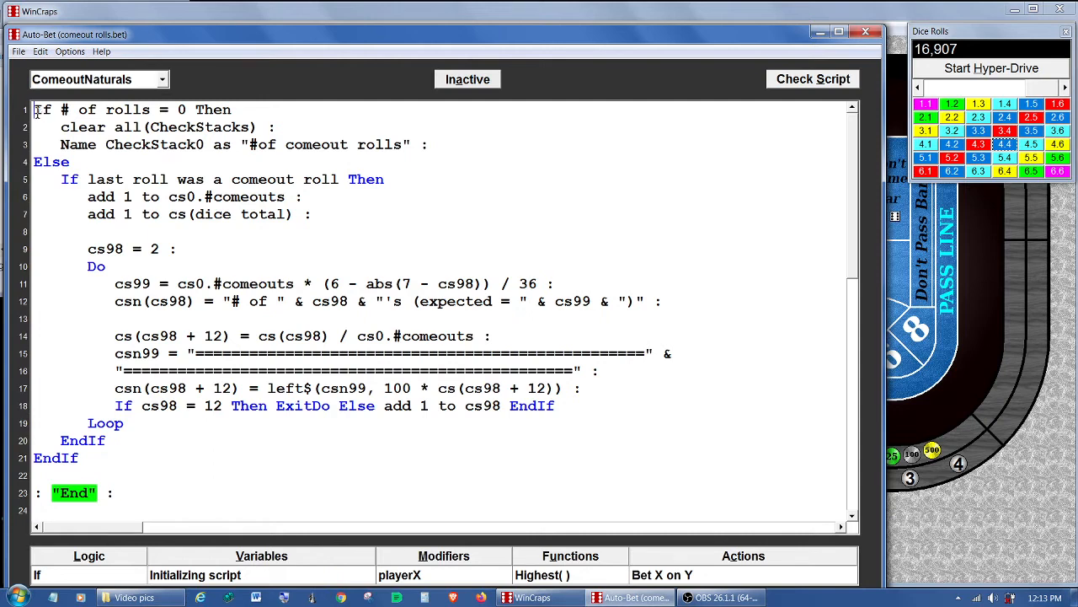
{"action": "left_click_drag", "start_coordinate": [34, 110], "coordinate": [431, 144]}
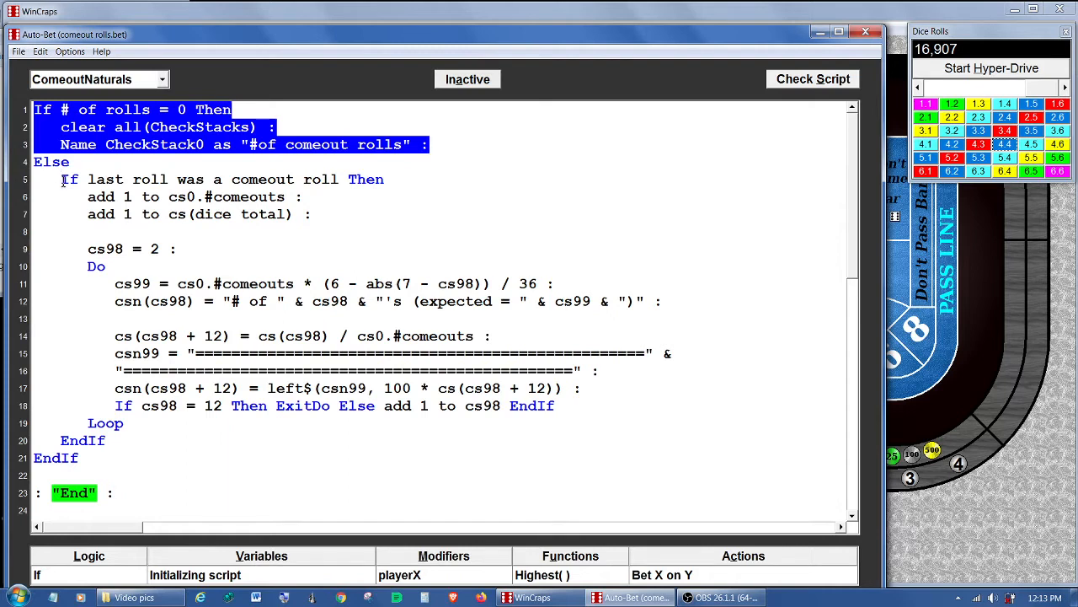
{"action": "left_click_drag", "start_coordinate": [61, 180], "coordinate": [389, 179]}
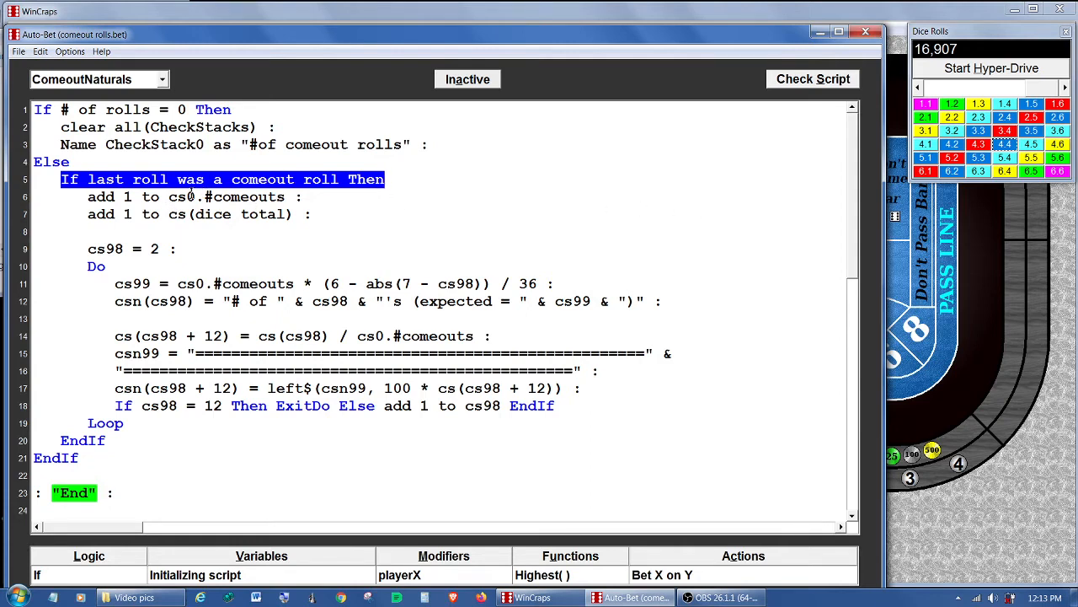
{"action": "left_click_drag", "start_coordinate": [169, 197], "coordinate": [288, 196]}
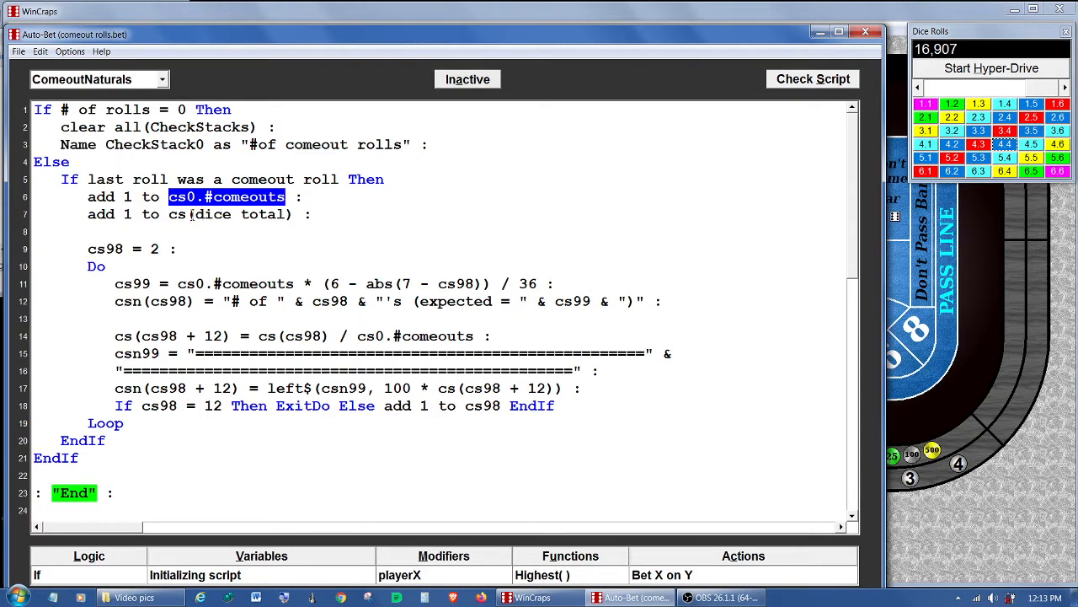
{"action": "left_click_drag", "start_coordinate": [193, 214], "coordinate": [287, 214]}
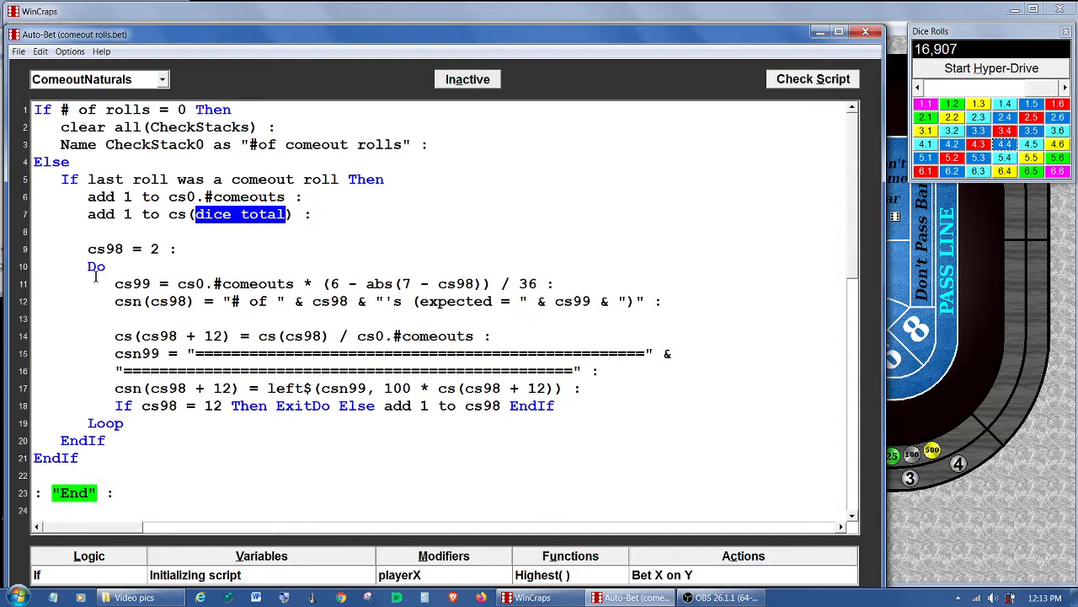
{"action": "left_click_drag", "start_coordinate": [85, 245], "coordinate": [137, 418]}
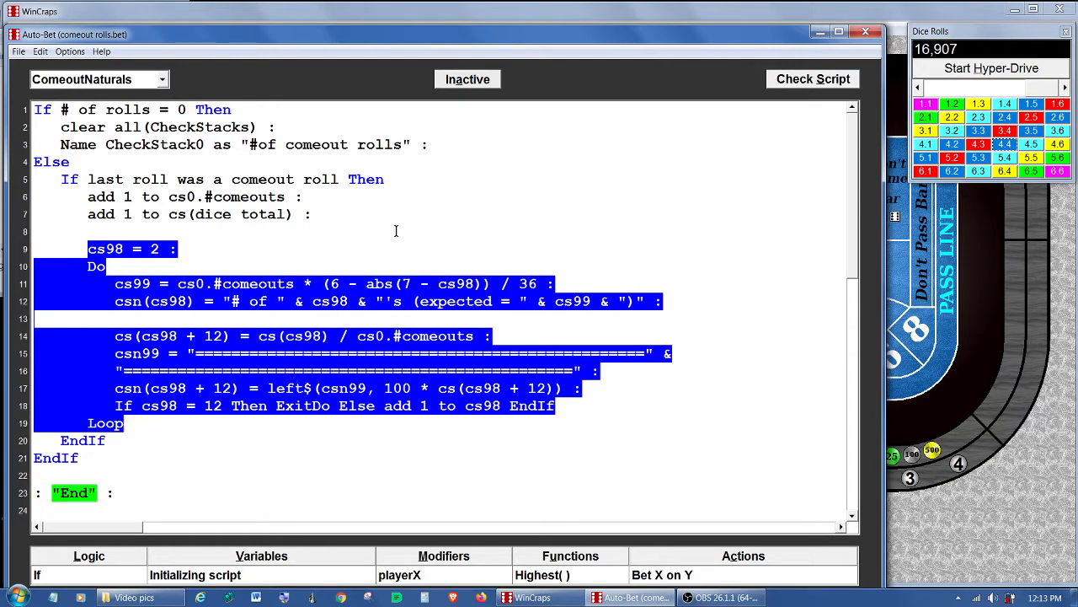
Step: Activate all players' auto-bet scripts, initialize ComeoutNaturals' script and close the script editor
{"action": "left_click", "coordinate": [69, 51]}
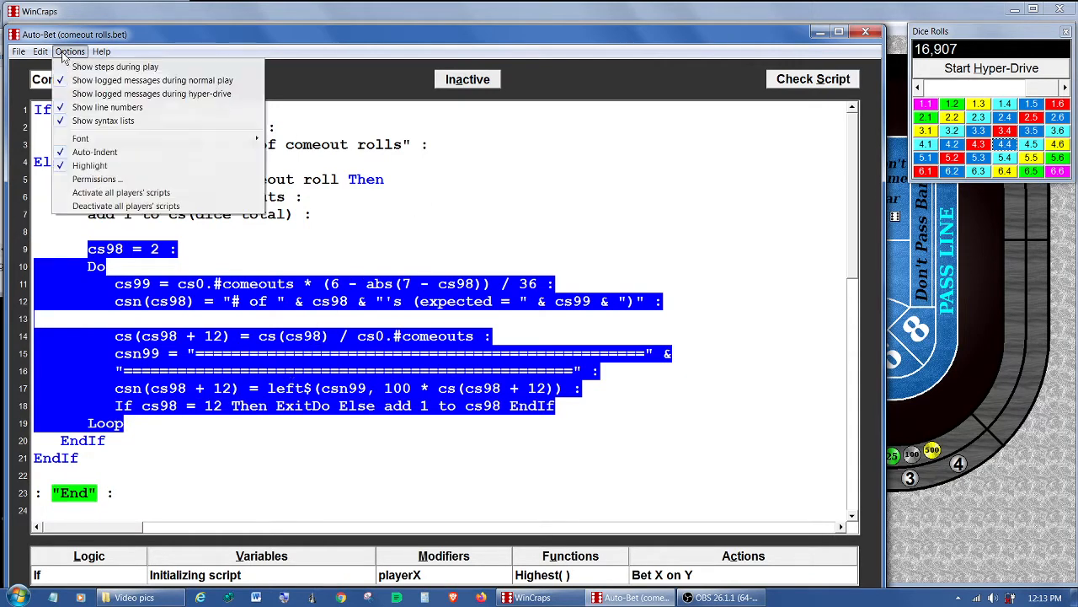
{"action": "left_click", "coordinate": [91, 193]}
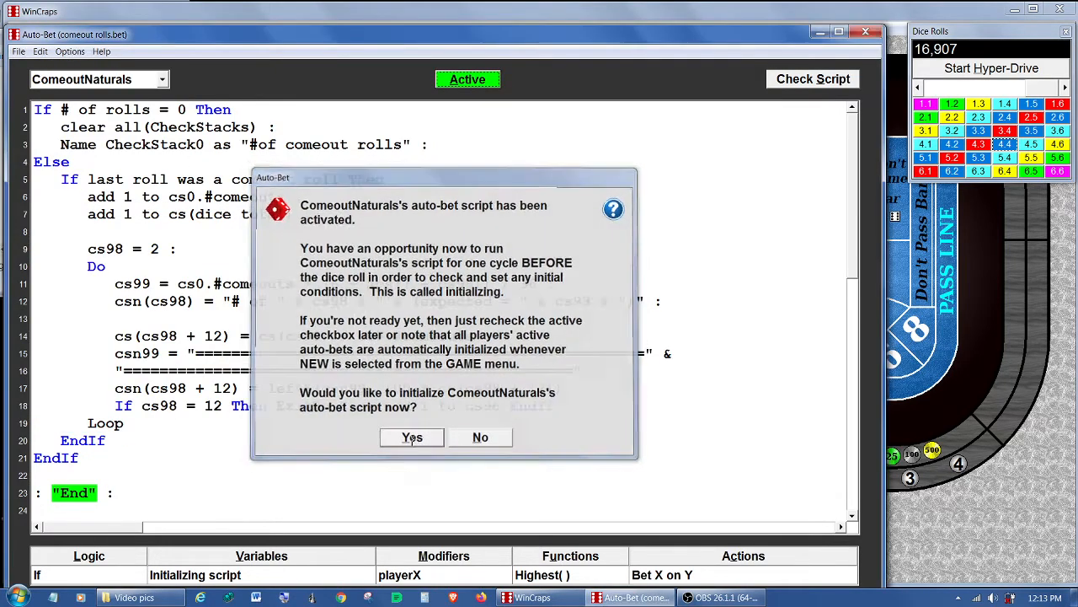
{"action": "left_click", "coordinate": [411, 435]}
{"action": "left_click", "coordinate": [866, 31]}
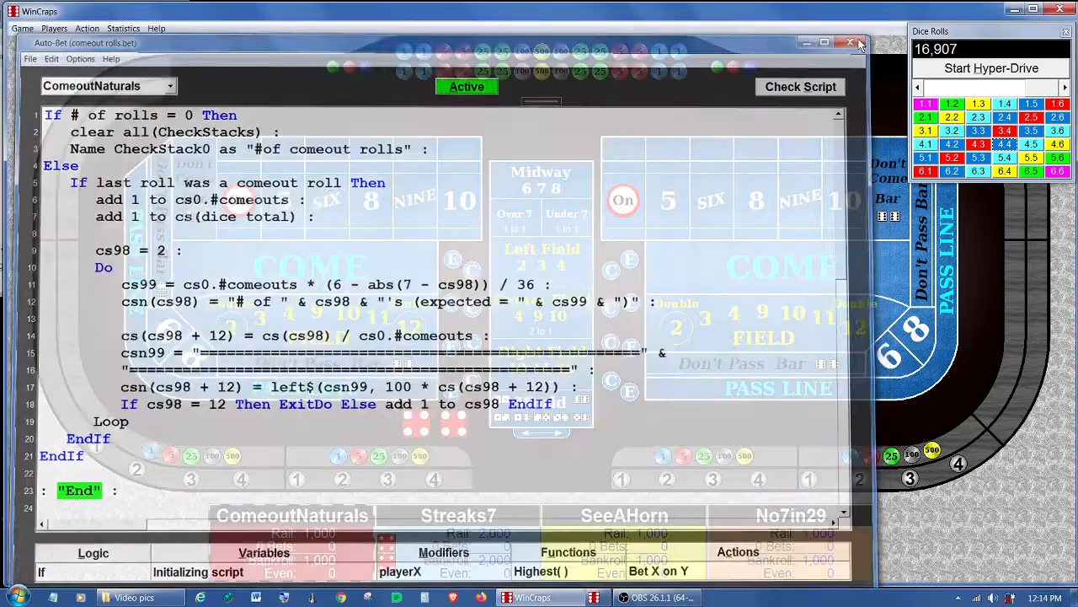
{"action": "left_click", "coordinate": [123, 28]}
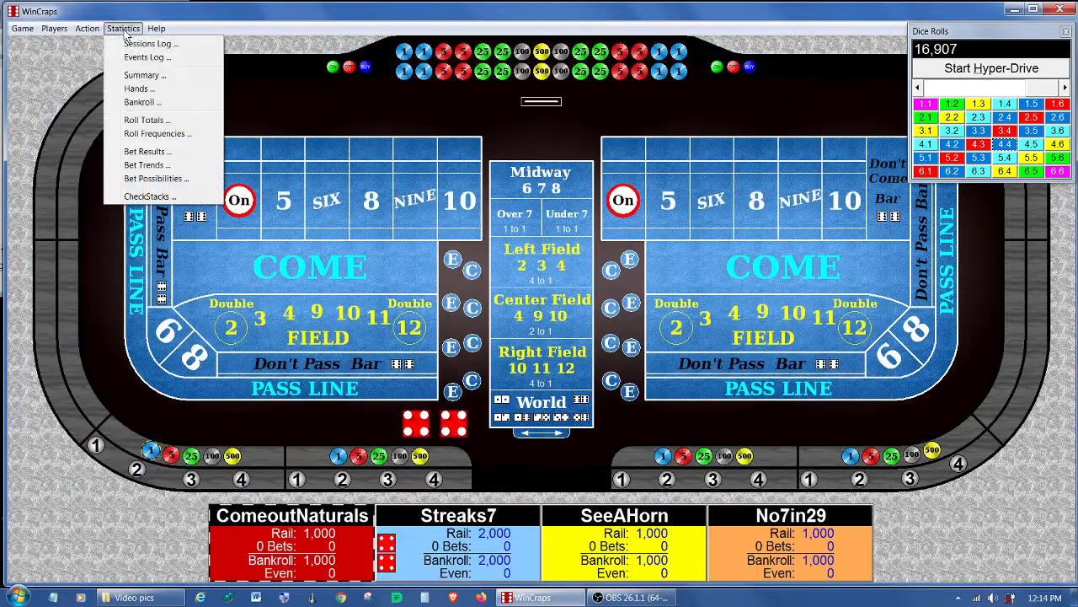
{"action": "left_click", "coordinate": [145, 195]}
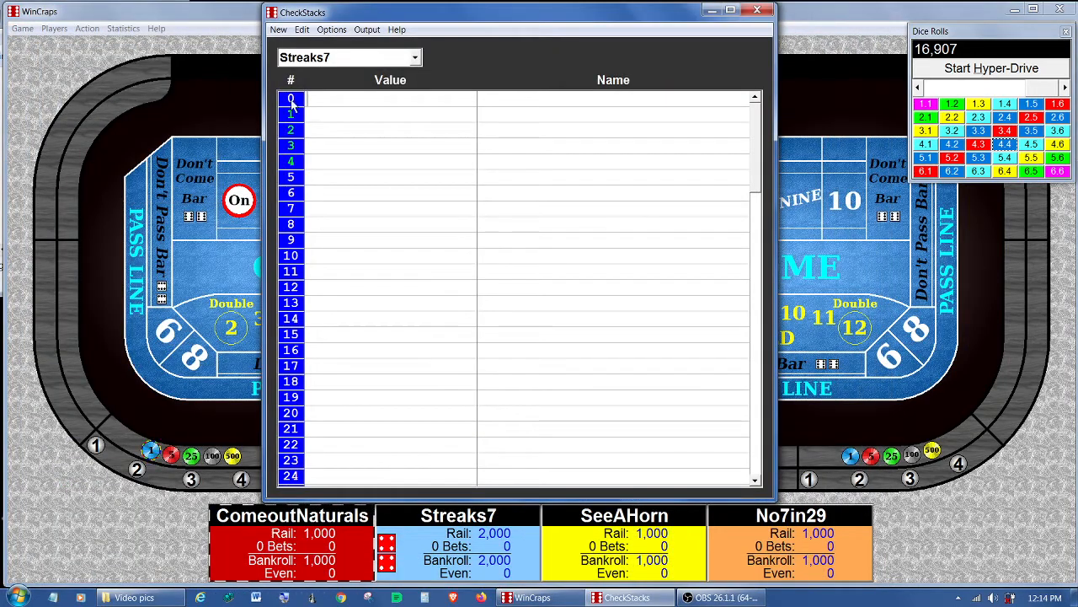
{"action": "left_click", "coordinate": [323, 59]}
{"action": "left_click", "coordinate": [321, 75]}
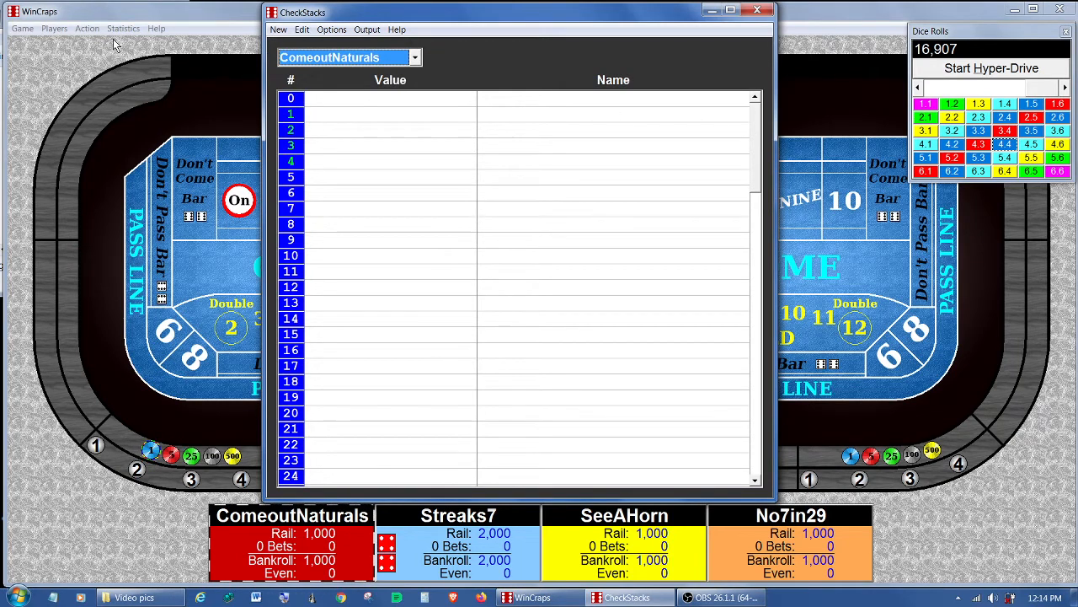
Step: Start a new session without saving the current one, preserving session logs, auto-bet scripts and the inactive dice roll file, but not previous sessions data
{"action": "left_click", "coordinate": [23, 28]}
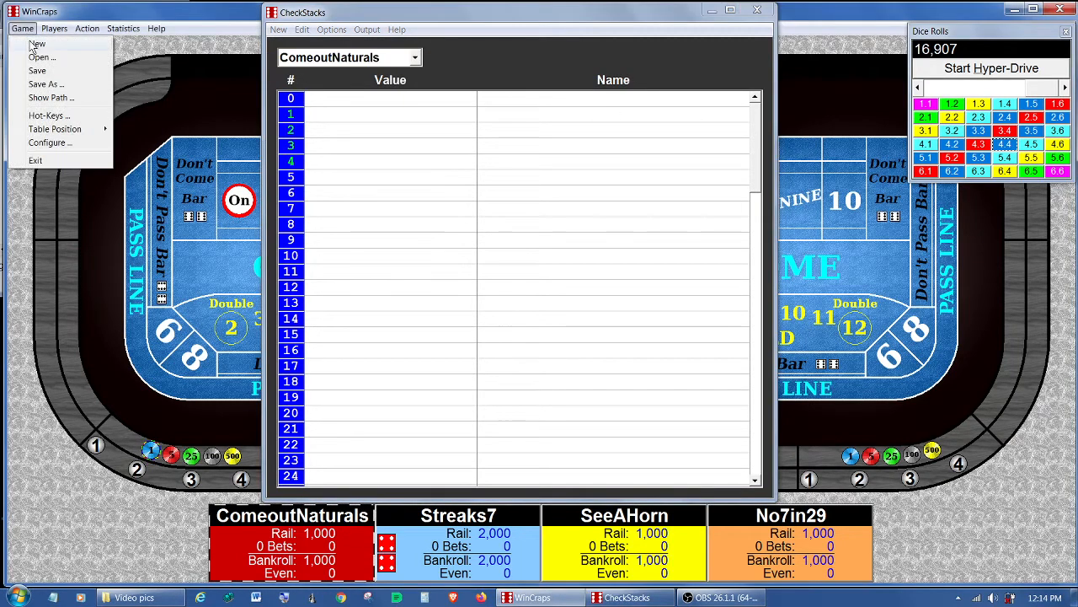
{"action": "left_click", "coordinate": [32, 42]}
{"action": "left_click", "coordinate": [543, 331]}
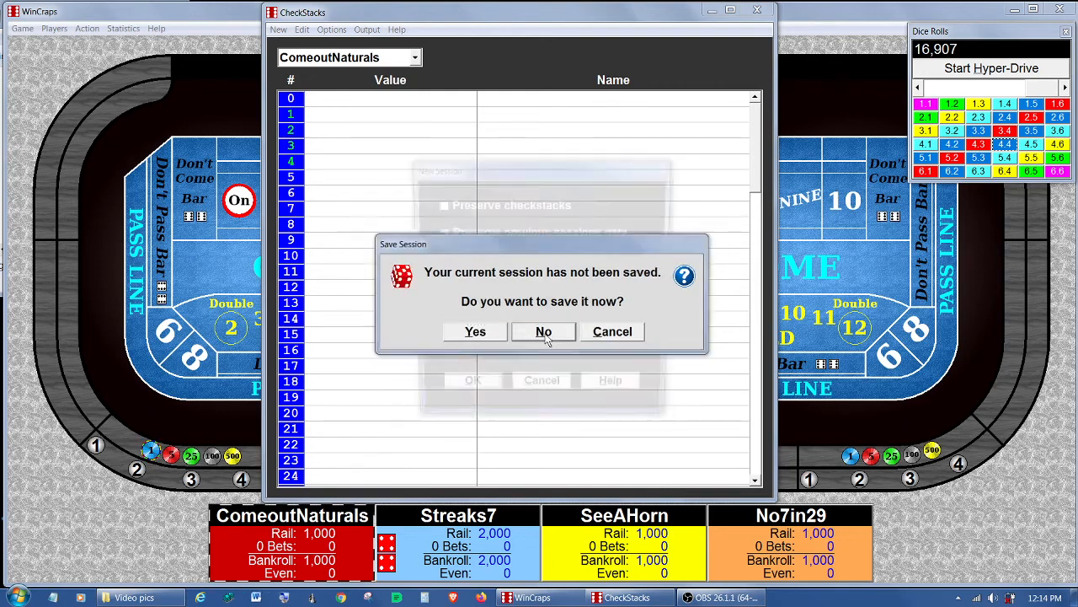
{"action": "left_click", "coordinate": [469, 233]}
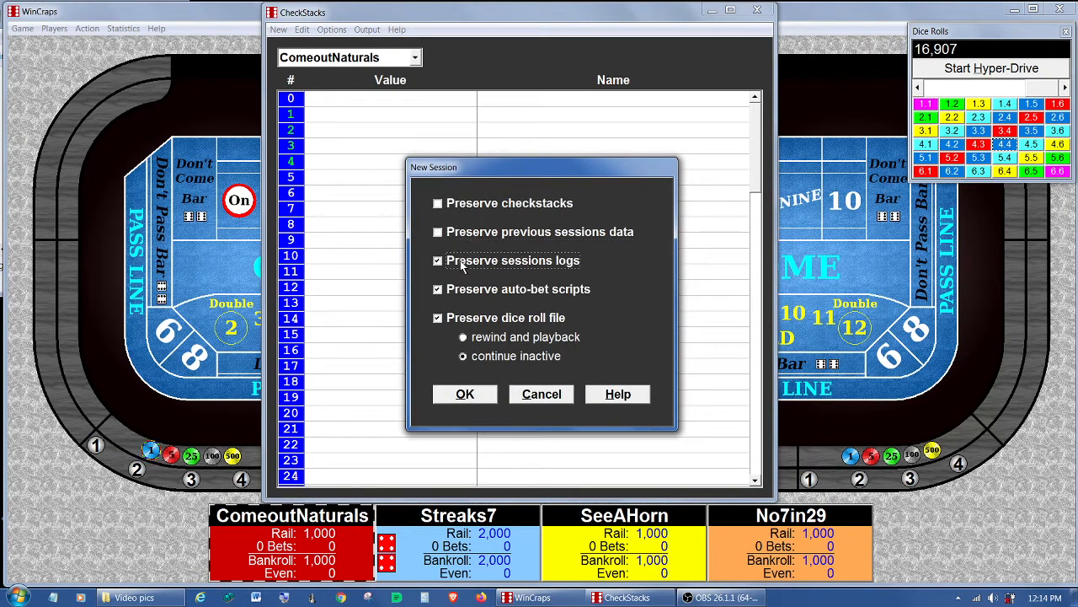
{"action": "left_click", "coordinate": [465, 393]}
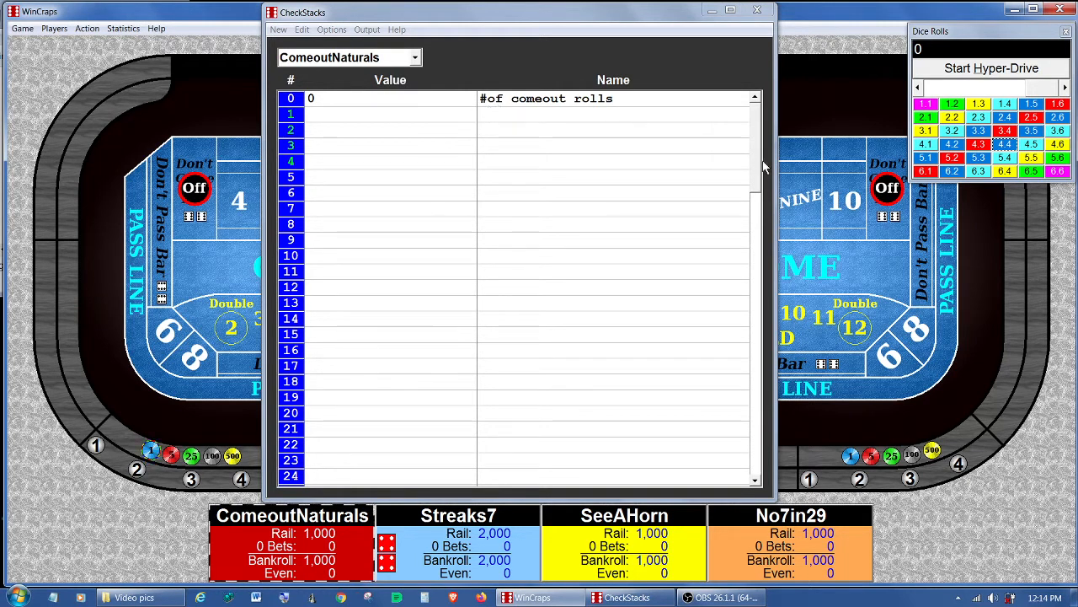
Step: Roll the dice a few times by hand, then run Hyper-Drive to about 500 rolls with ComeoutNaturals' CheckStacks open
{"action": "right_click", "coordinate": [845, 182]}
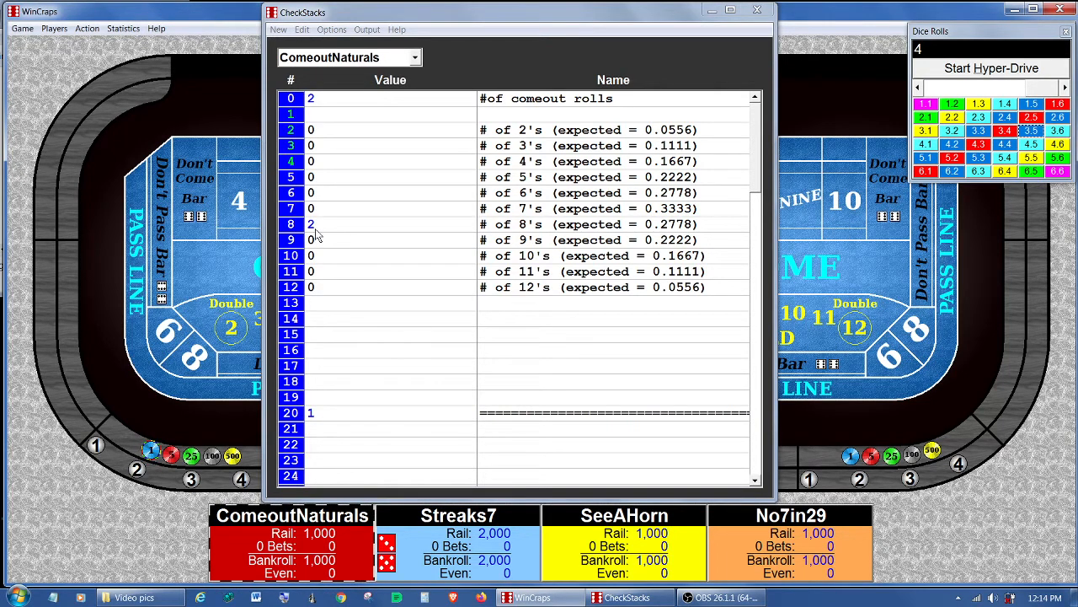
{"action": "left_click", "coordinate": [1003, 69]}
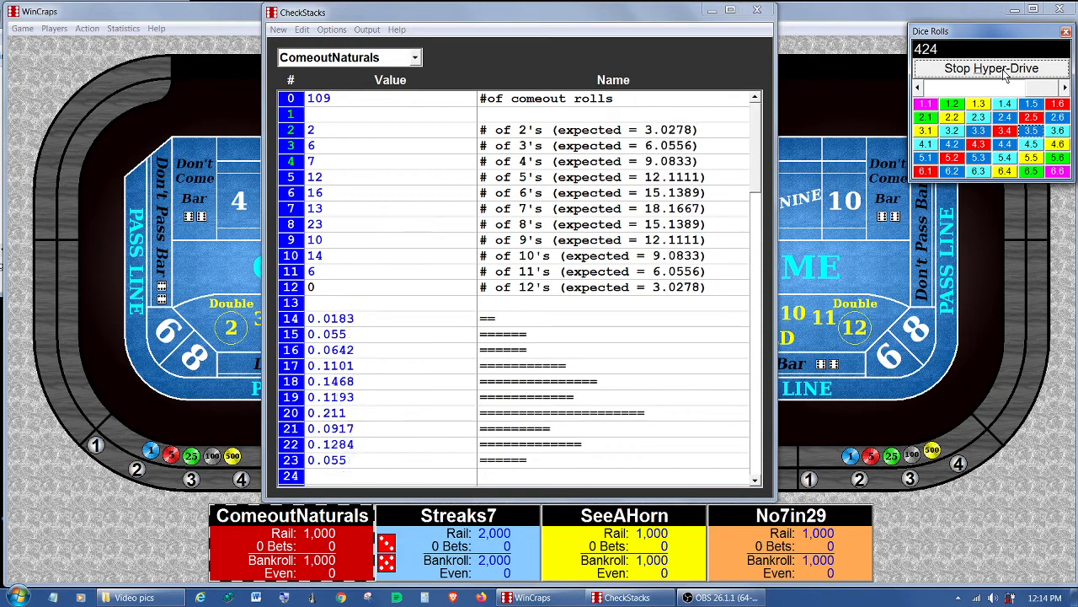
{"action": "left_click", "coordinate": [1002, 69]}
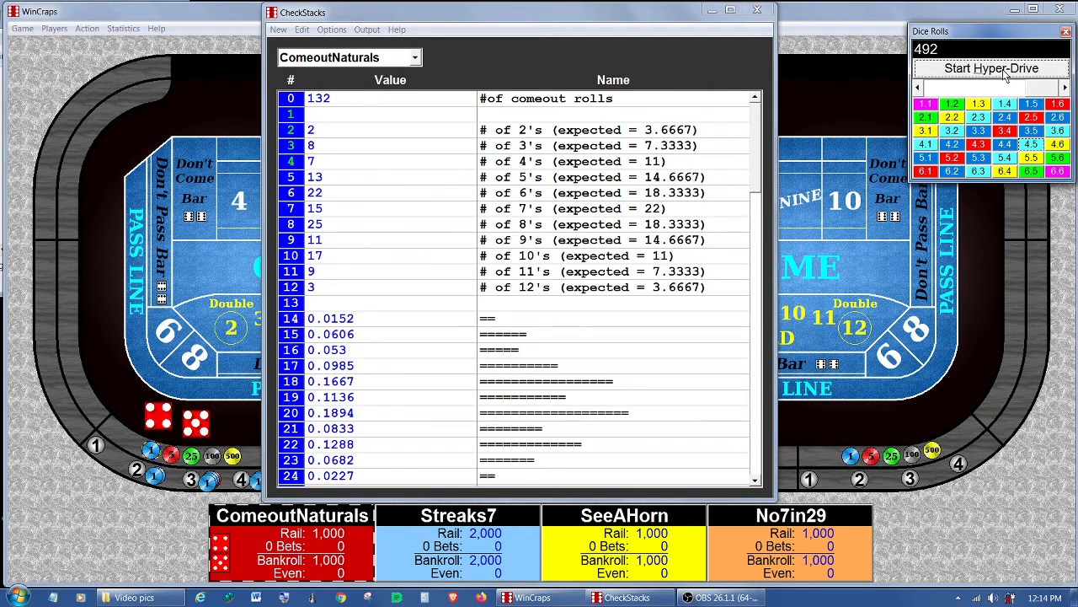
{"action": "left_click", "coordinate": [1003, 69]}
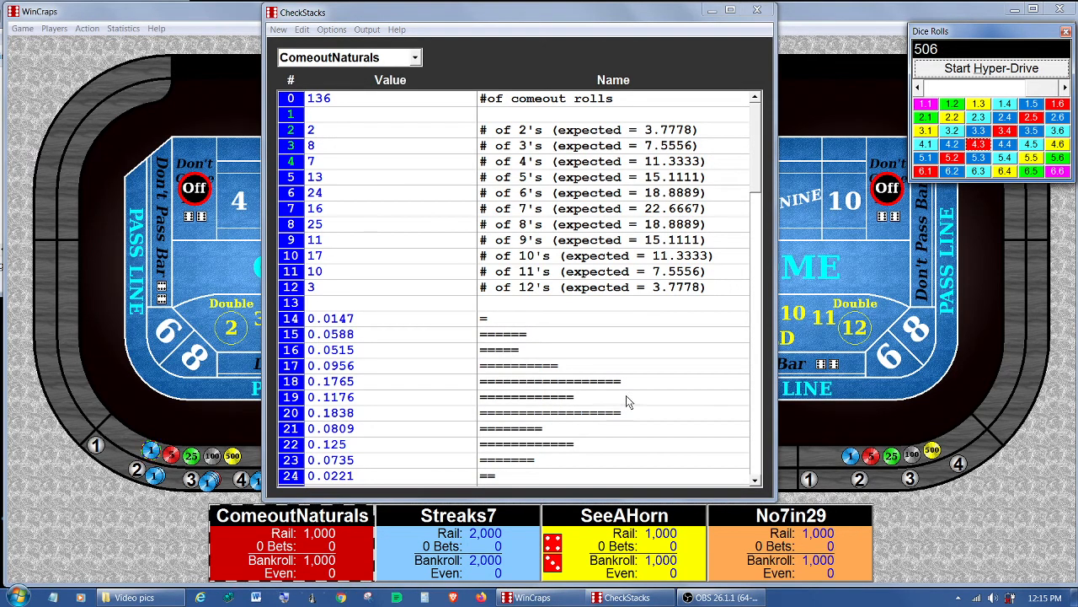
Step: Close the CheckStacks and continue rolling in Hyper-Drive up to about 10,900 rolls
{"action": "left_click", "coordinate": [758, 11]}
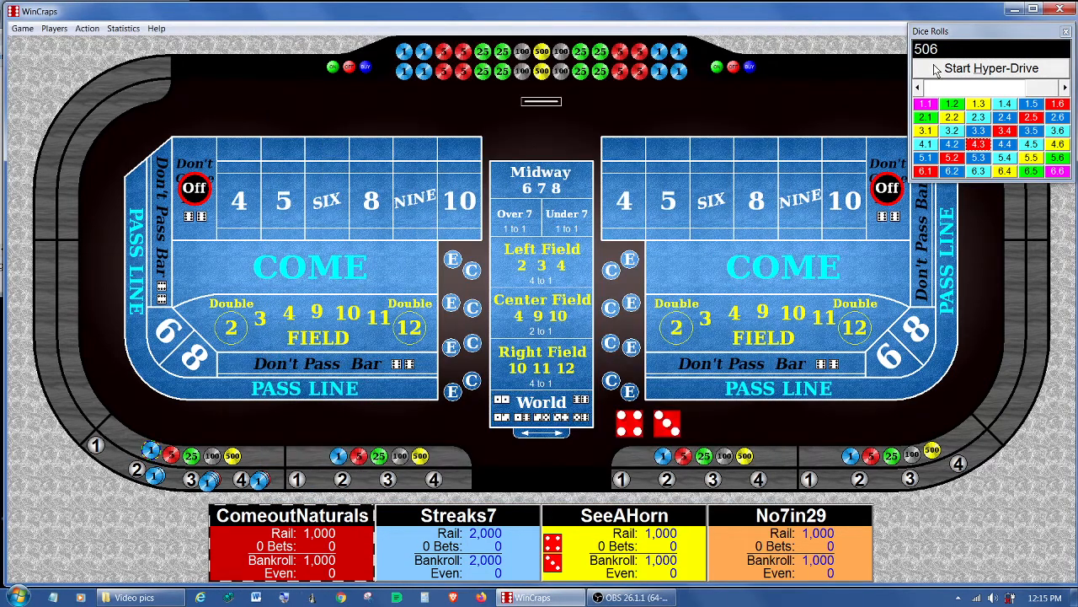
{"action": "left_click", "coordinate": [937, 70]}
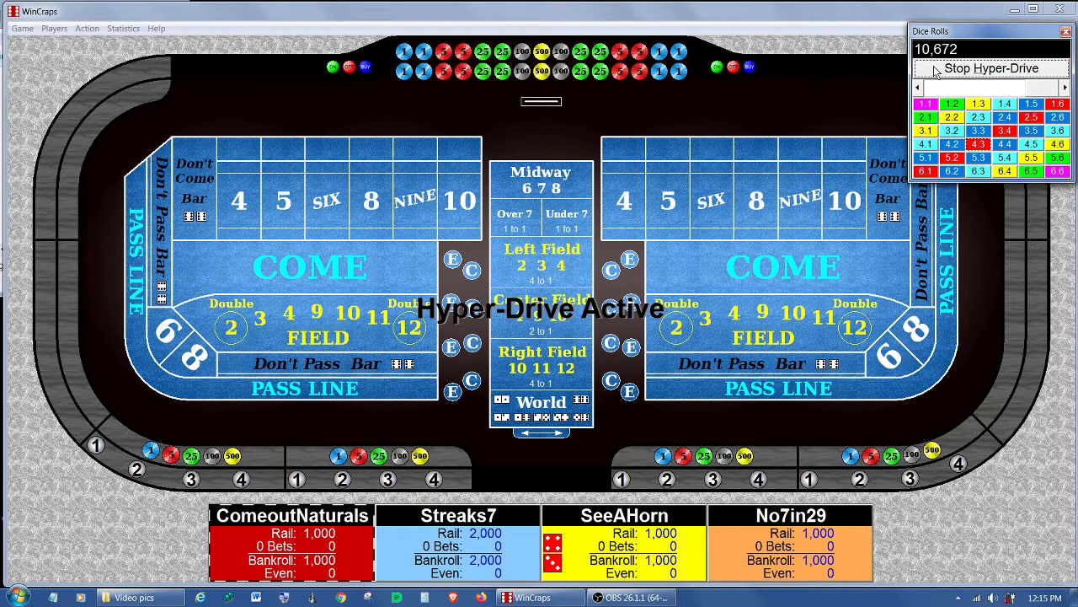
{"action": "left_click", "coordinate": [937, 69]}
Step: Compare ComeoutNaturals' actual and expected comeout roll counts in the CheckStacks after the longer run, then close them
{"action": "left_click", "coordinate": [120, 27]}
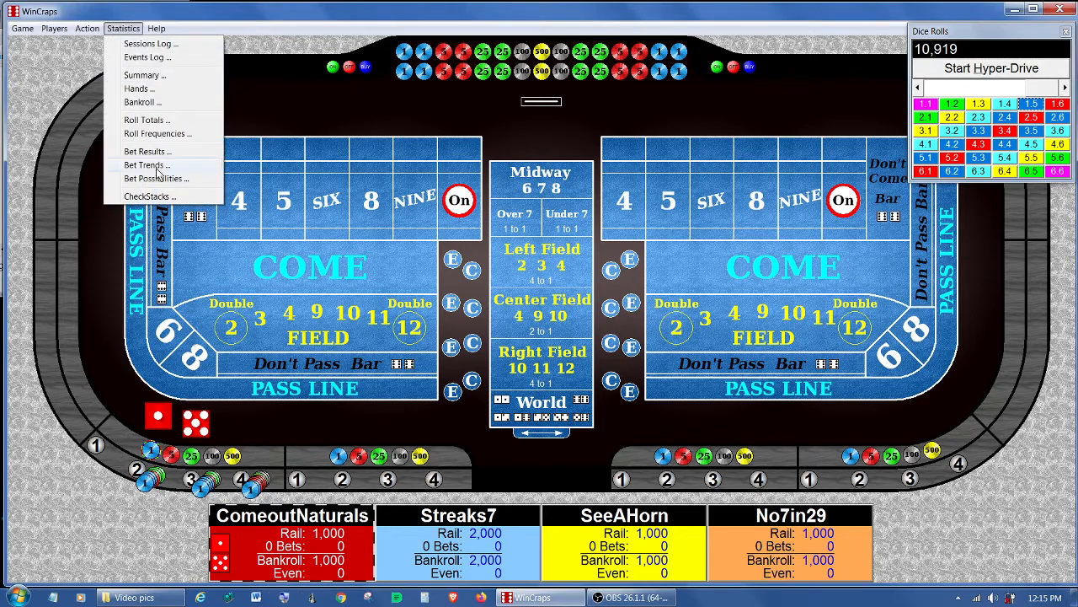
{"action": "left_click", "coordinate": [150, 196]}
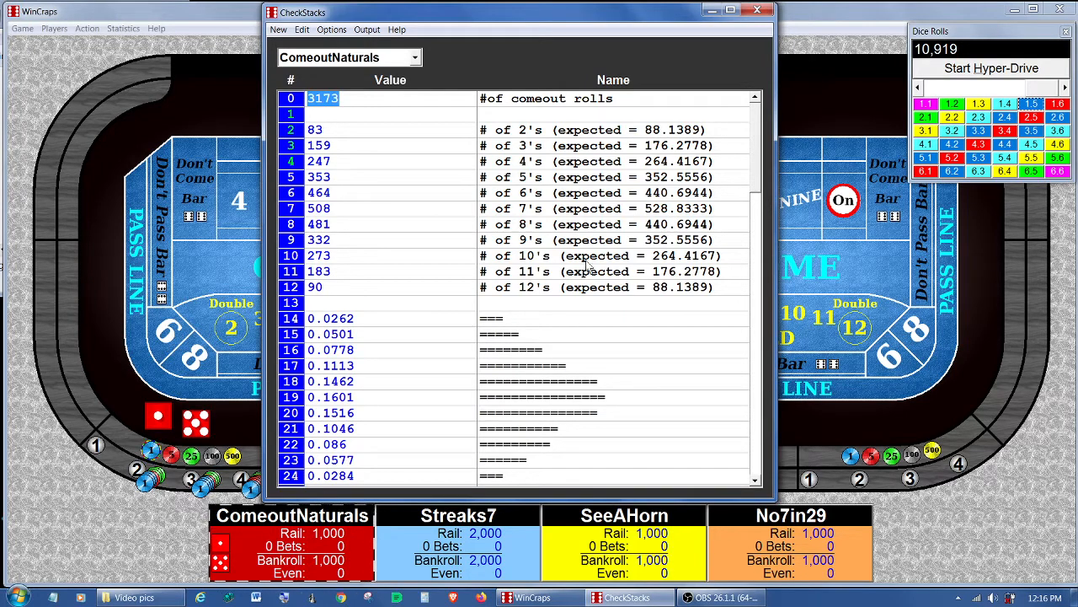
{"action": "left_click", "coordinate": [756, 12]}
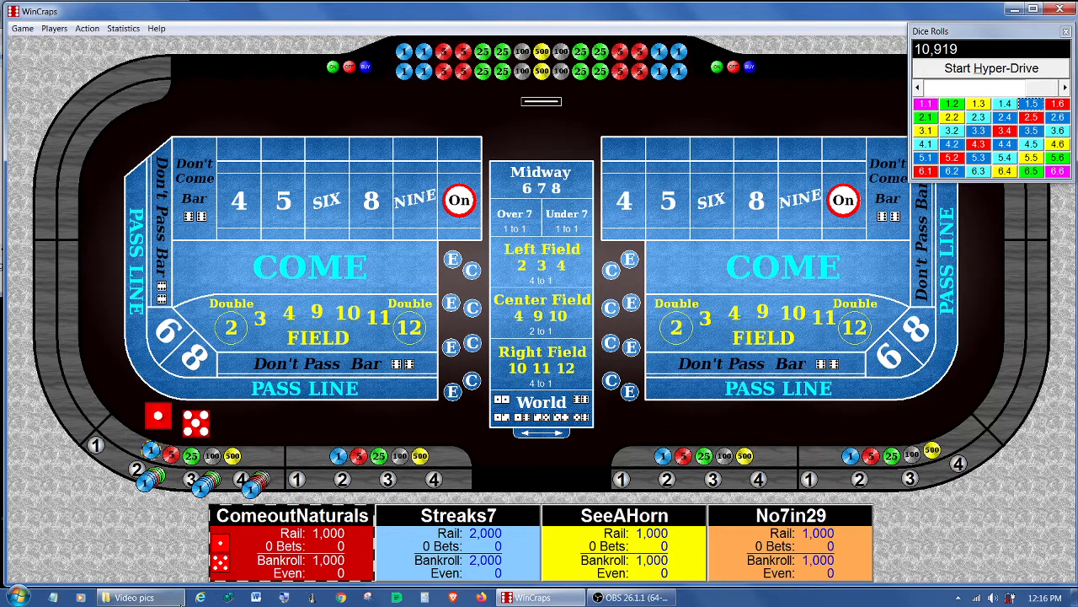
Step: Compare the comeout roll results in the images 3 Comeout 50.jpg and 4 Comeout 50000.jpg, closing each and returning to the craps table
{"action": "left_click", "coordinate": [139, 597]}
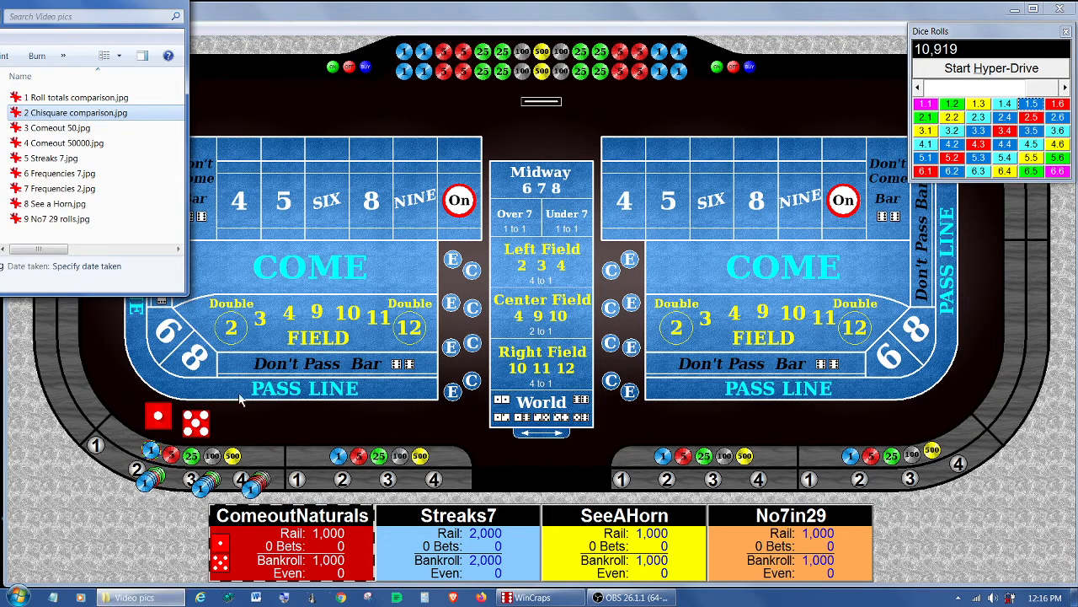
{"action": "double_click", "coordinate": [74, 129]}
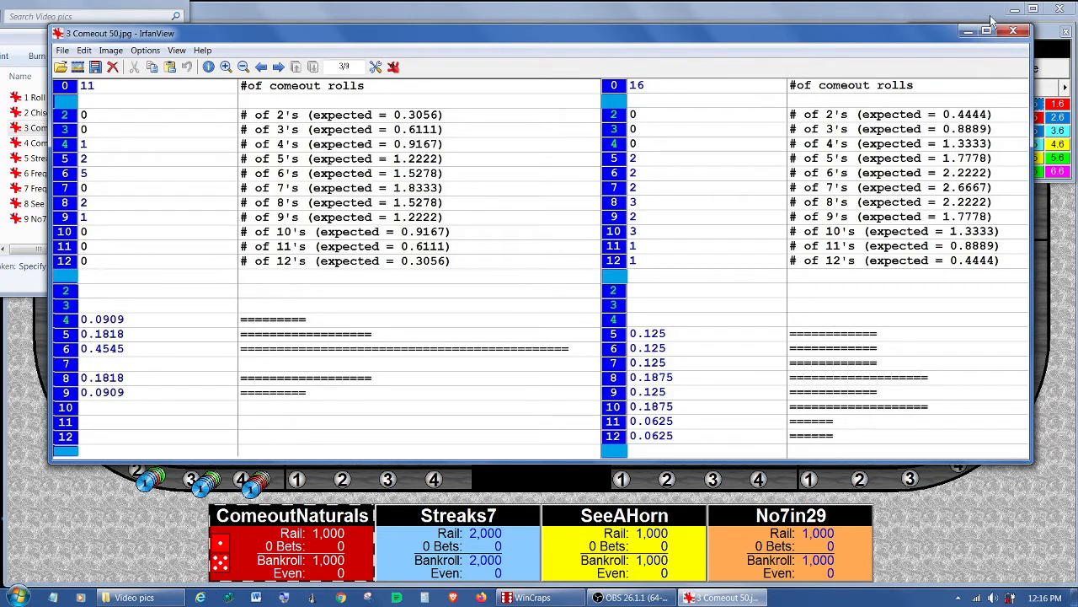
{"action": "left_click", "coordinate": [1014, 32]}
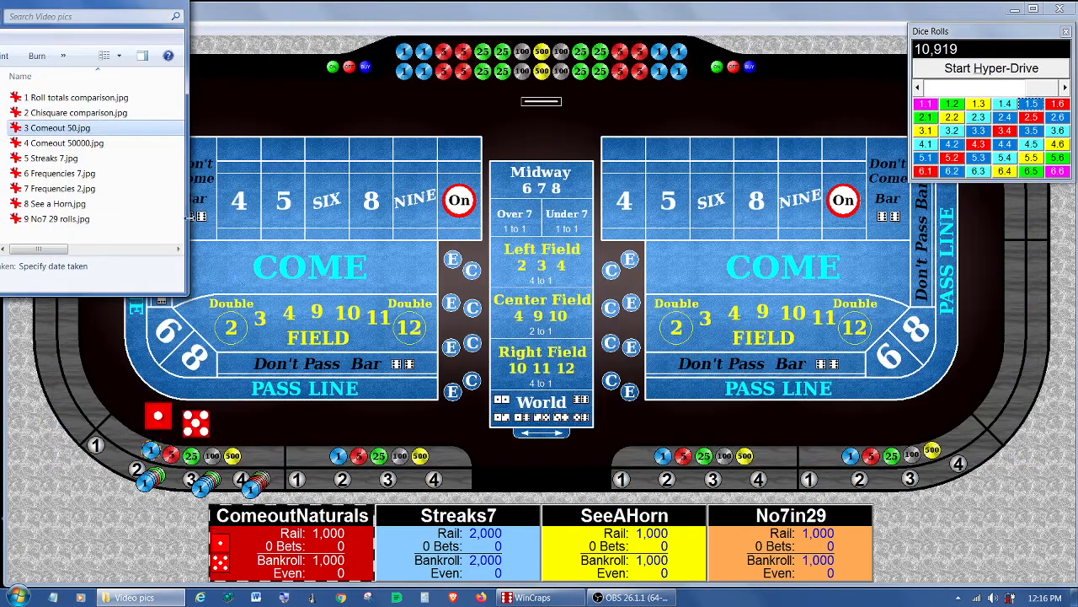
{"action": "double_click", "coordinate": [80, 145]}
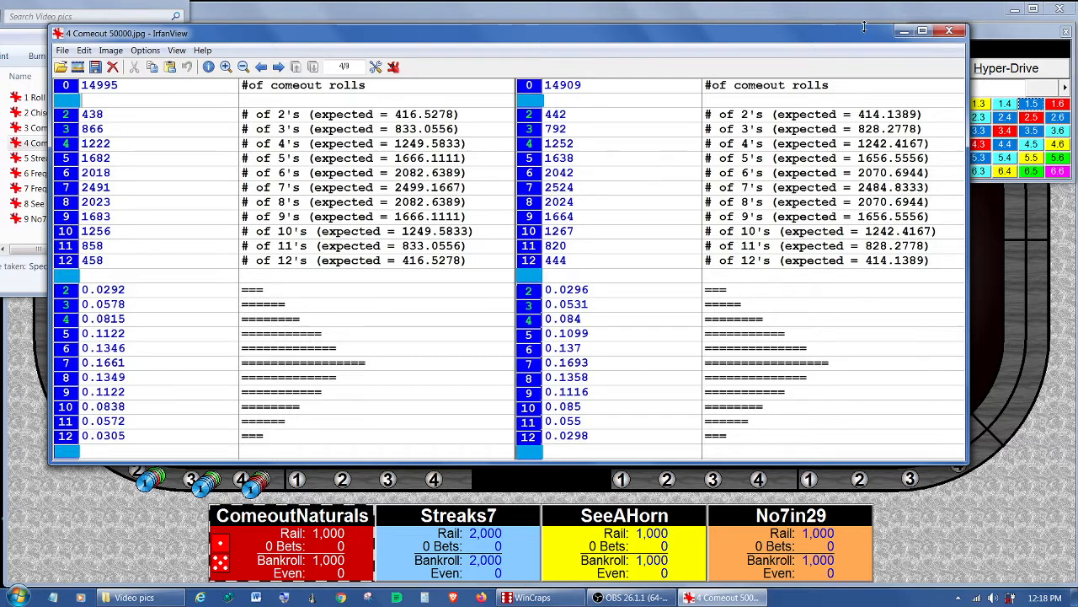
{"action": "left_click", "coordinate": [946, 30]}
{"action": "left_click", "coordinate": [937, 17]}
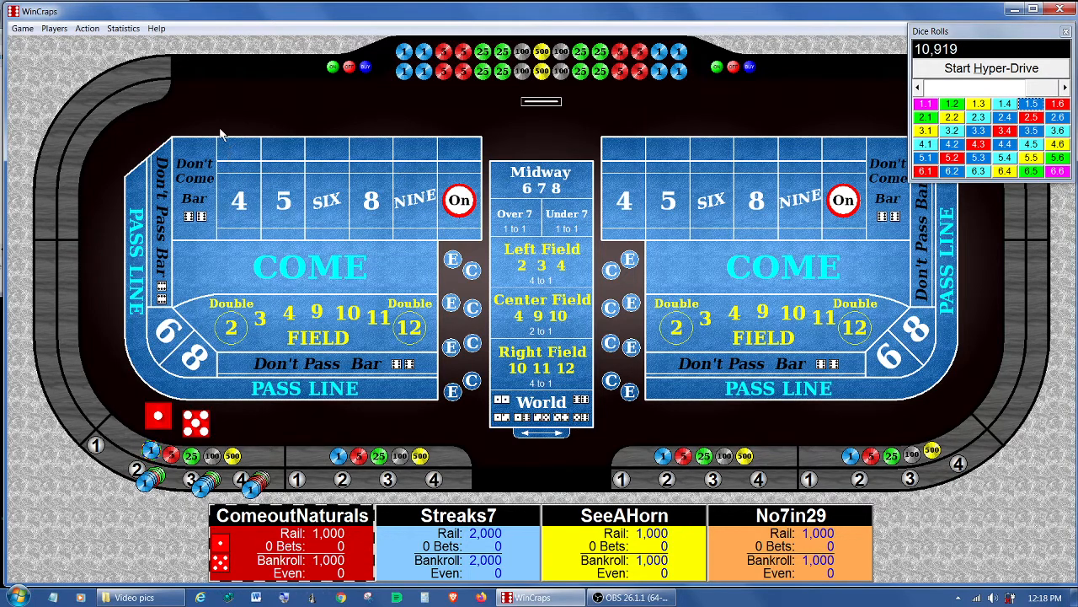
Step: Open the auto-bet scripts and deactivate ComeoutNaturals' script
{"action": "left_click", "coordinate": [87, 30]}
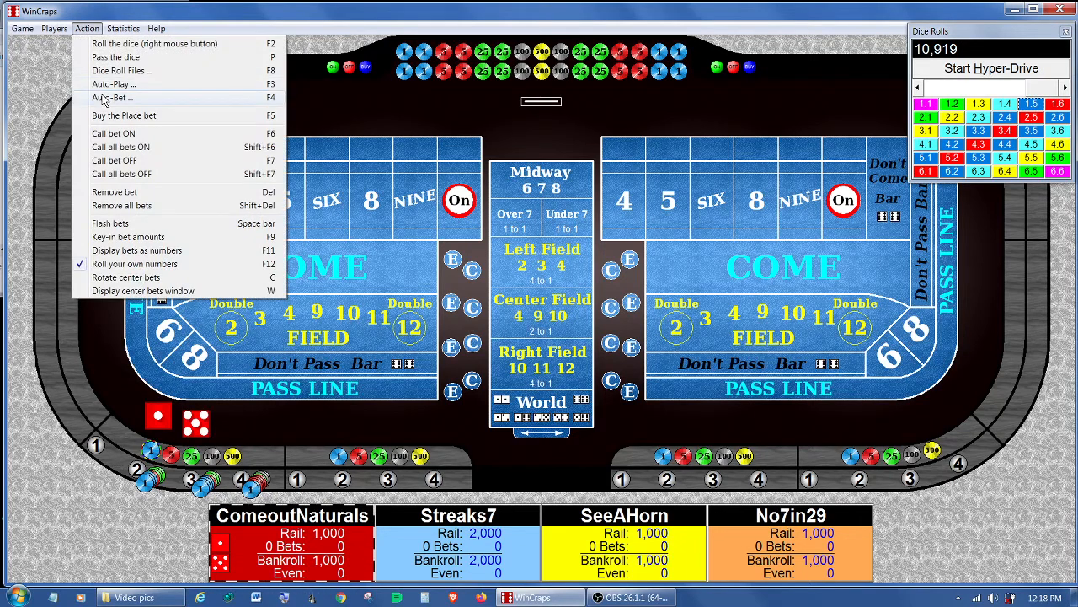
{"action": "left_click", "coordinate": [106, 97]}
{"action": "left_click", "coordinate": [455, 81]}
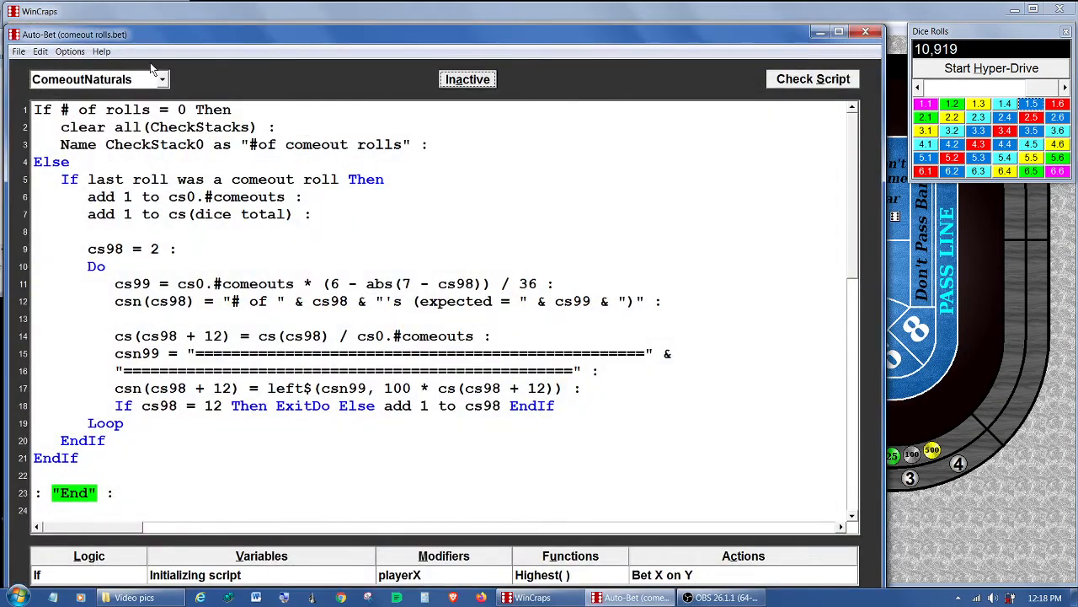
Step: Examine Streaks7's auto-bet script, following the dice total condition and how cs0.streak.length is incremented and recorded
{"action": "left_click", "coordinate": [161, 79]}
{"action": "left_click", "coordinate": [122, 113]}
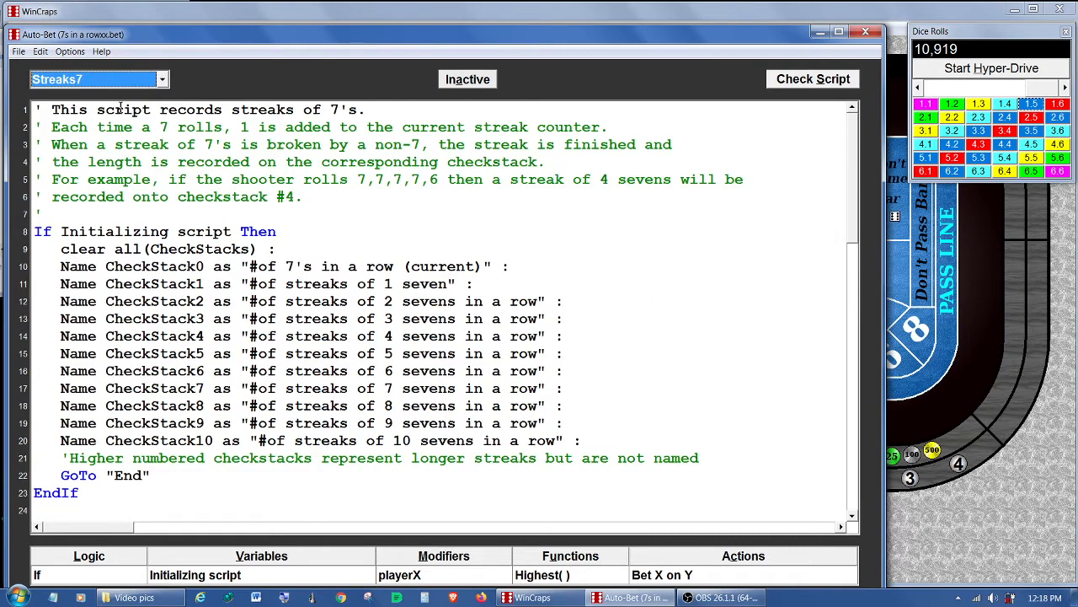
{"action": "scroll", "coordinate": [853, 160], "scroll_direction": "down", "scroll_amount": 3}
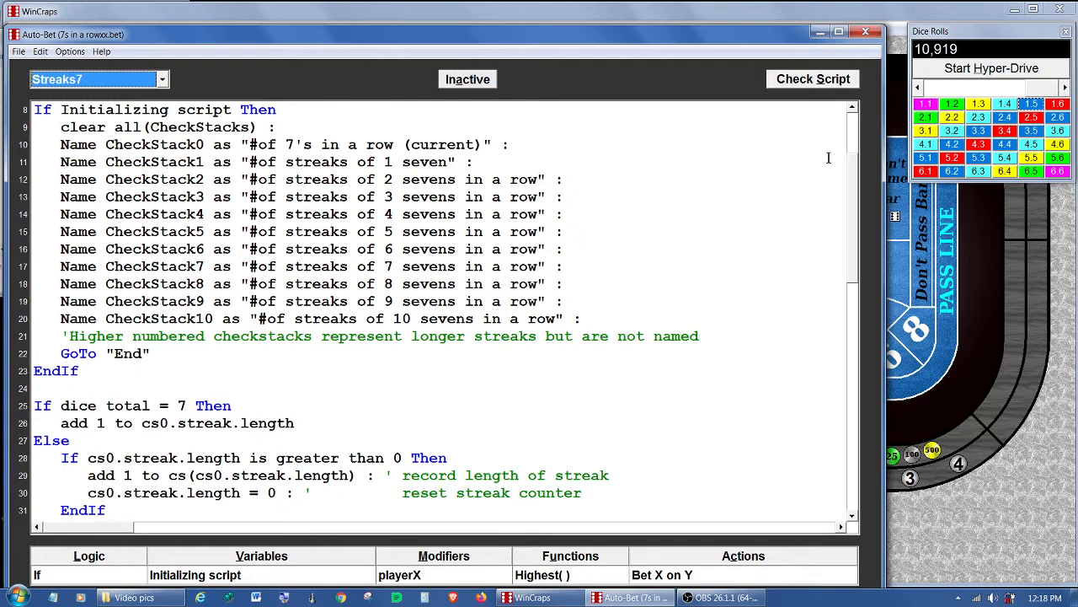
{"action": "left_click_drag", "start_coordinate": [853, 167], "coordinate": [822, 256]}
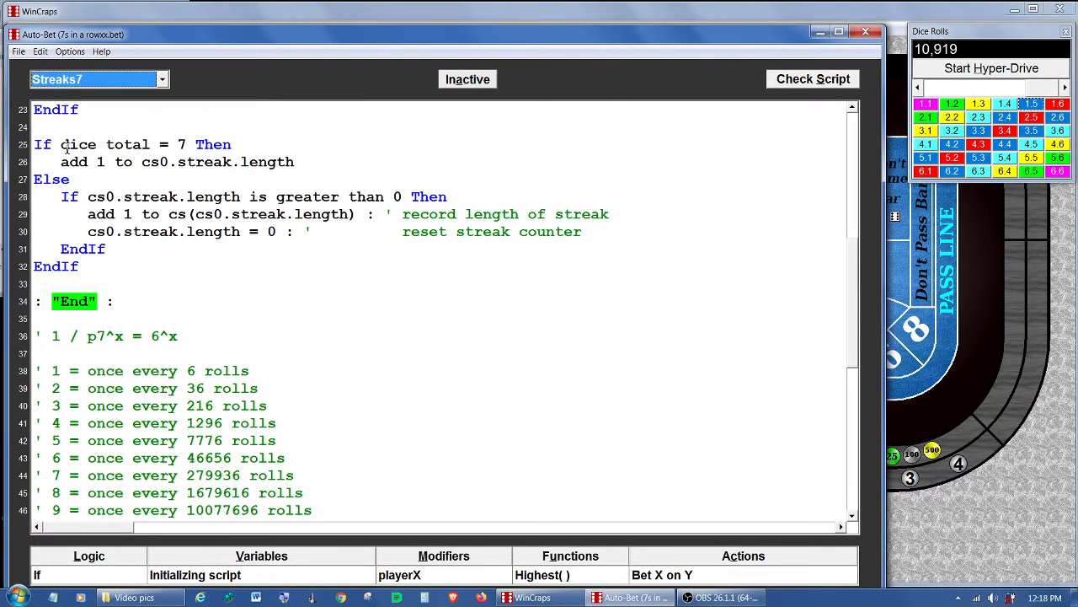
{"action": "left_click_drag", "start_coordinate": [61, 144], "coordinate": [198, 143]}
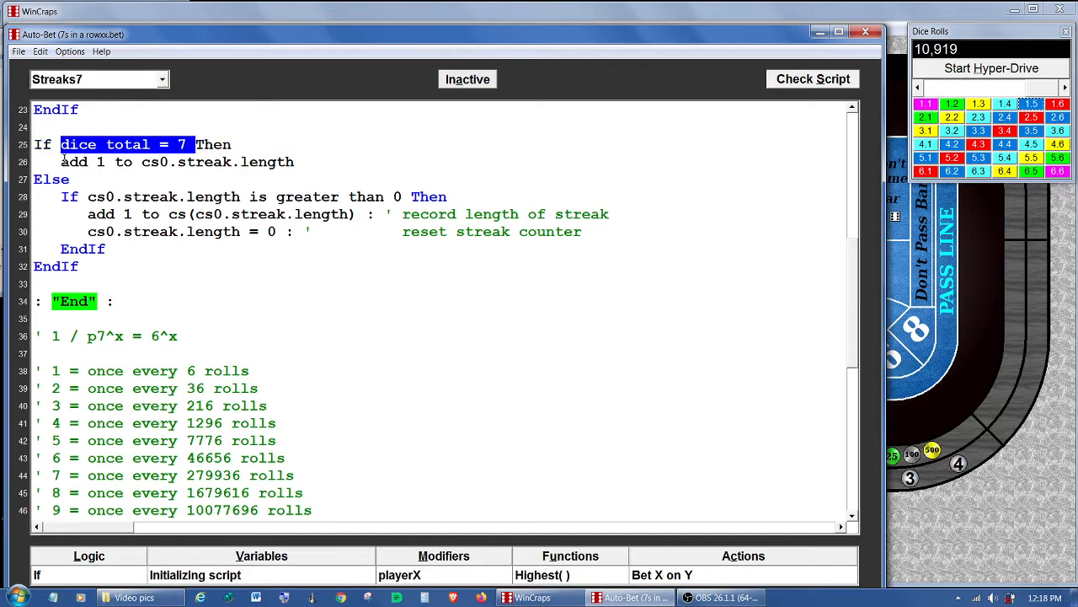
{"action": "left_click_drag", "start_coordinate": [58, 161], "coordinate": [297, 166]}
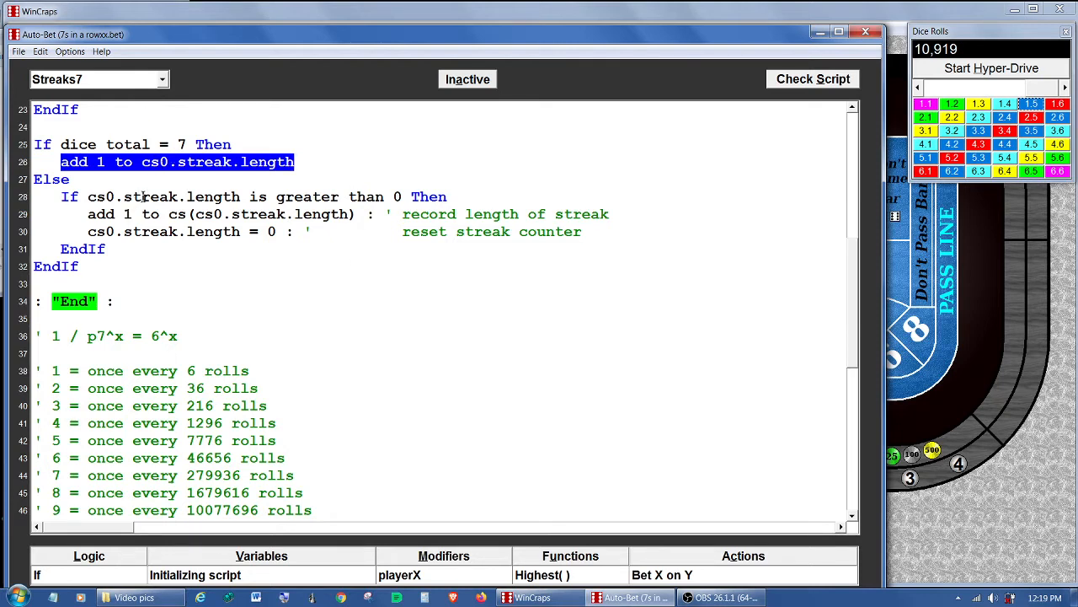
{"action": "left_click_drag", "start_coordinate": [86, 196], "coordinate": [396, 197]}
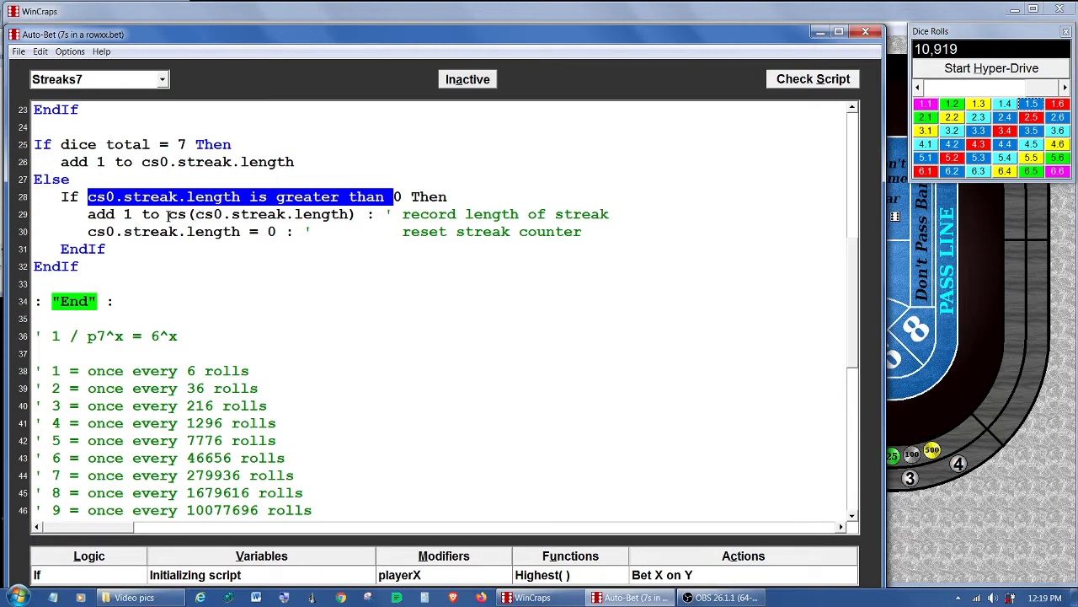
{"action": "left_click_drag", "start_coordinate": [195, 214], "coordinate": [344, 216]}
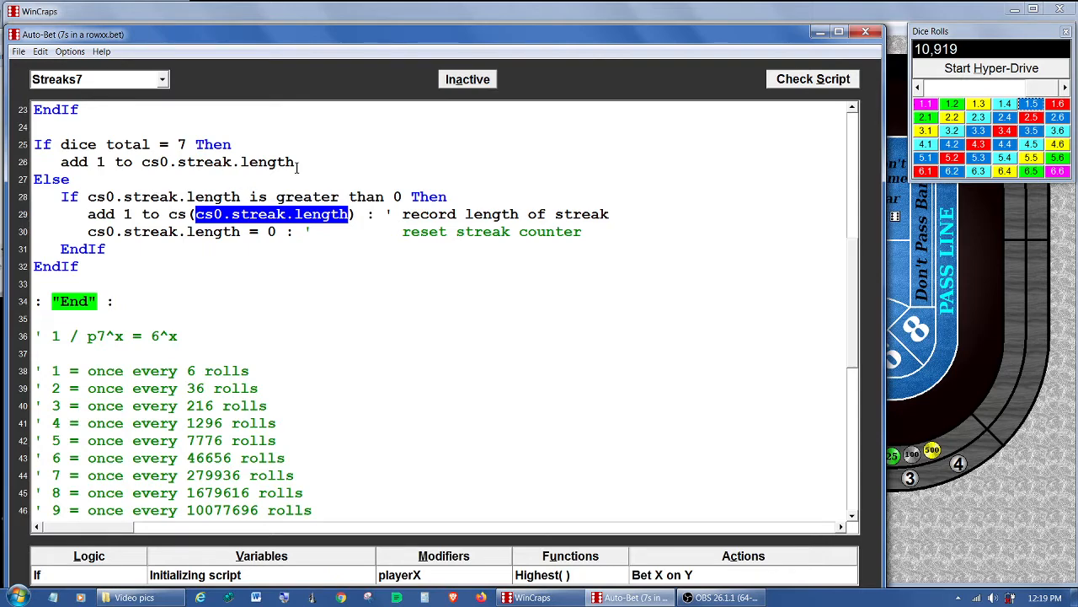
Step: Activate and initialize Streaks7's auto-bet script, and close the script editor
{"action": "left_click", "coordinate": [459, 81]}
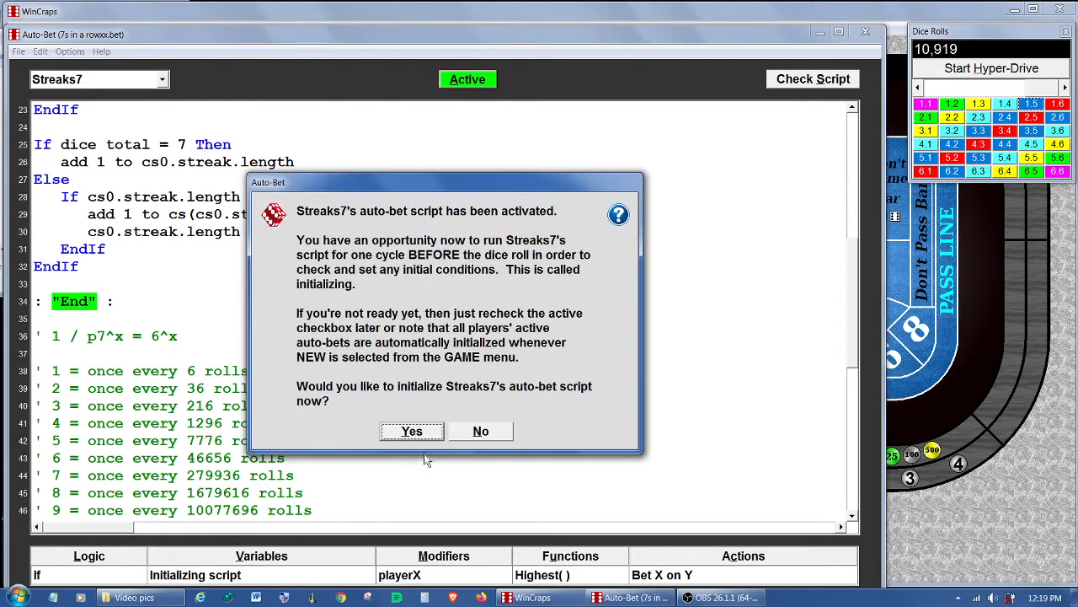
{"action": "left_click", "coordinate": [417, 431]}
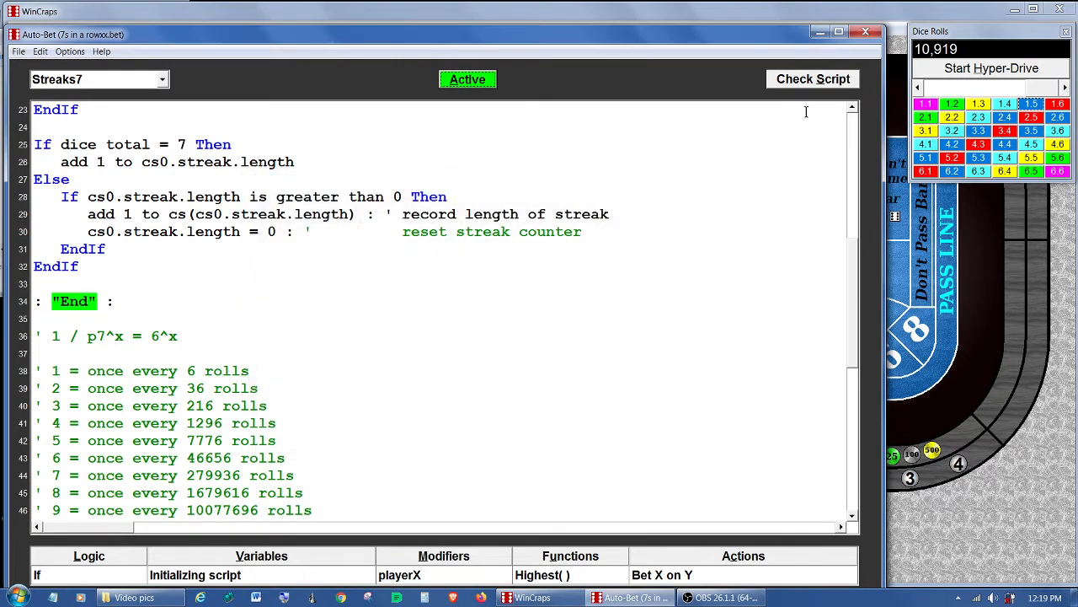
{"action": "left_click", "coordinate": [865, 34]}
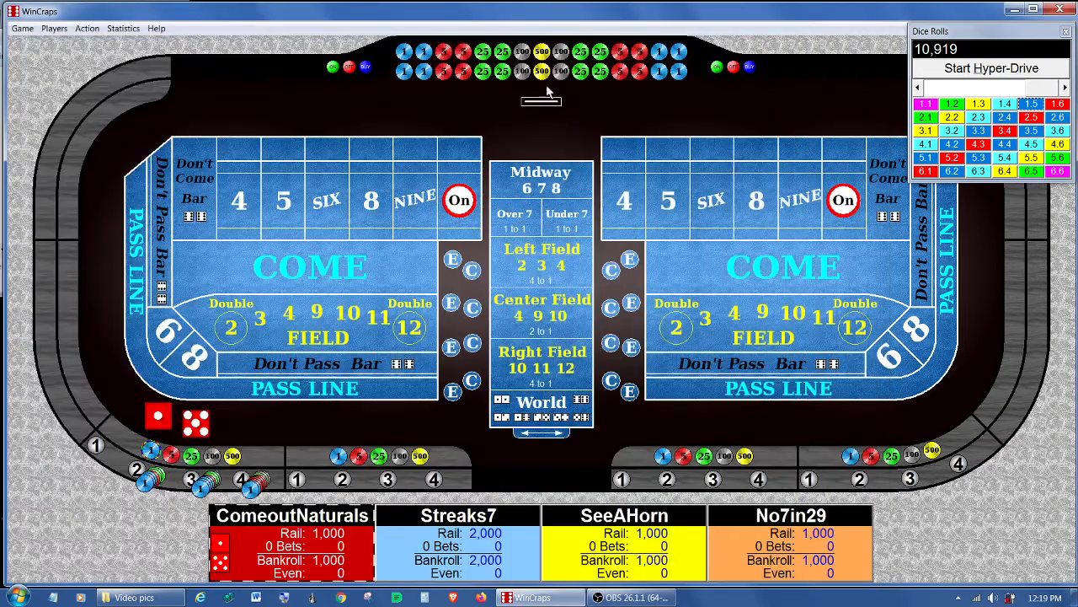
Step: Start a new session without saving the current one, preserving auto-bet scripts and the inactive dice roll file, but not previous sessions data or sessions logs
{"action": "left_click", "coordinate": [22, 29]}
{"action": "left_click", "coordinate": [37, 42]}
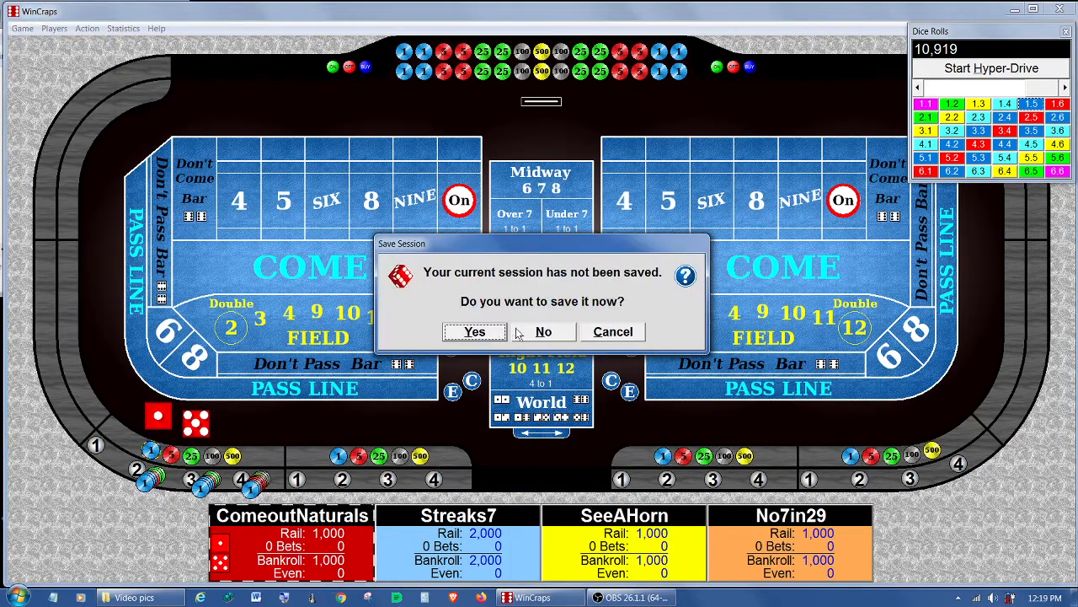
{"action": "left_click", "coordinate": [543, 331]}
{"action": "left_click", "coordinate": [438, 232]}
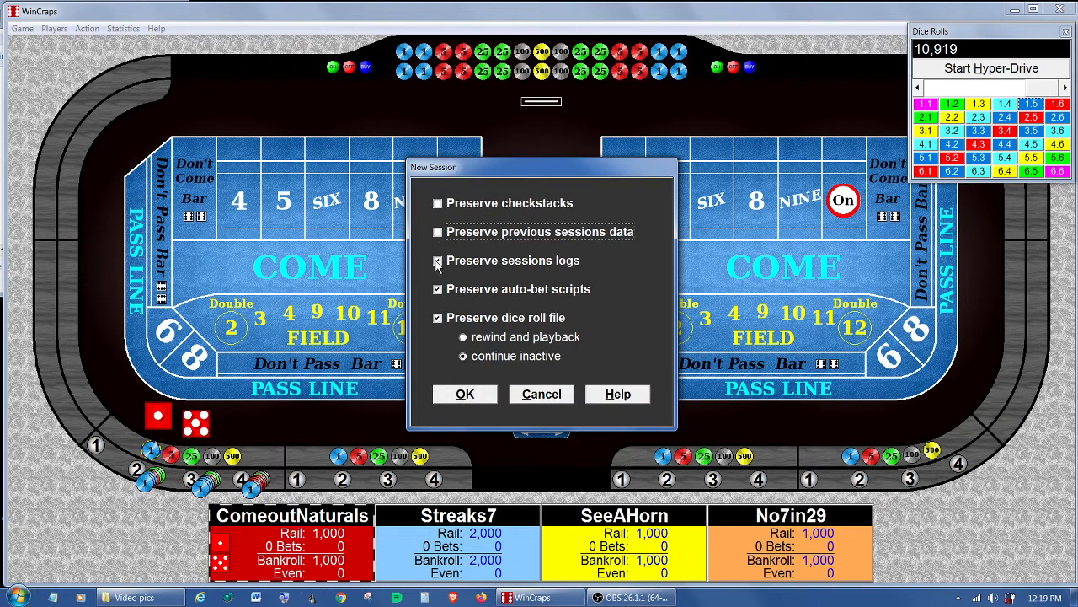
{"action": "left_click", "coordinate": [438, 261]}
{"action": "left_click", "coordinate": [463, 396]}
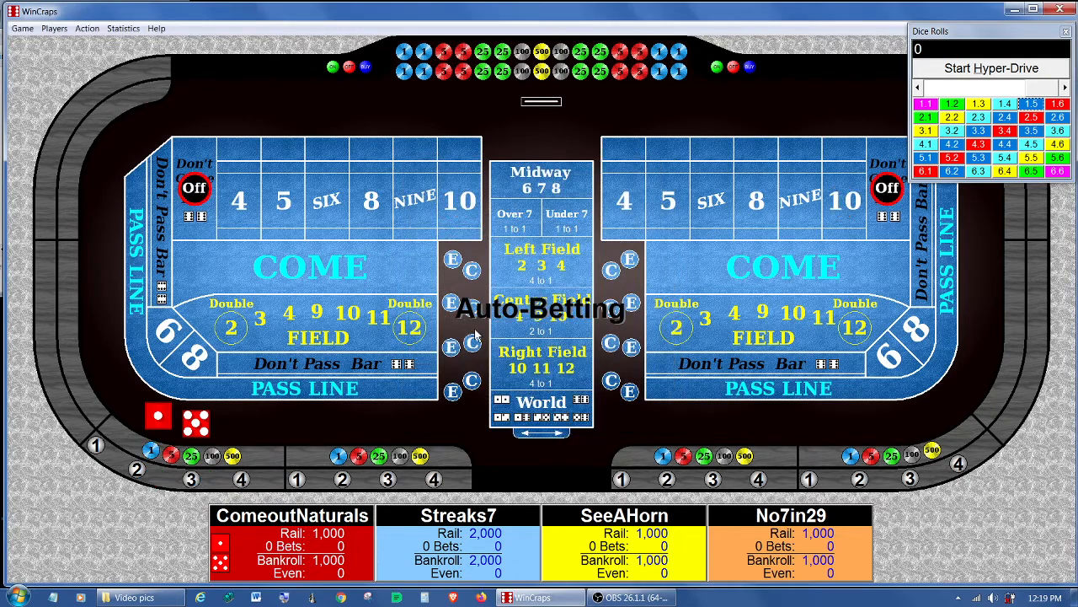
Step: Display Streaks7's CheckStacks and run Hyper-Drive to about 1,460 rolls
{"action": "left_click", "coordinate": [123, 28]}
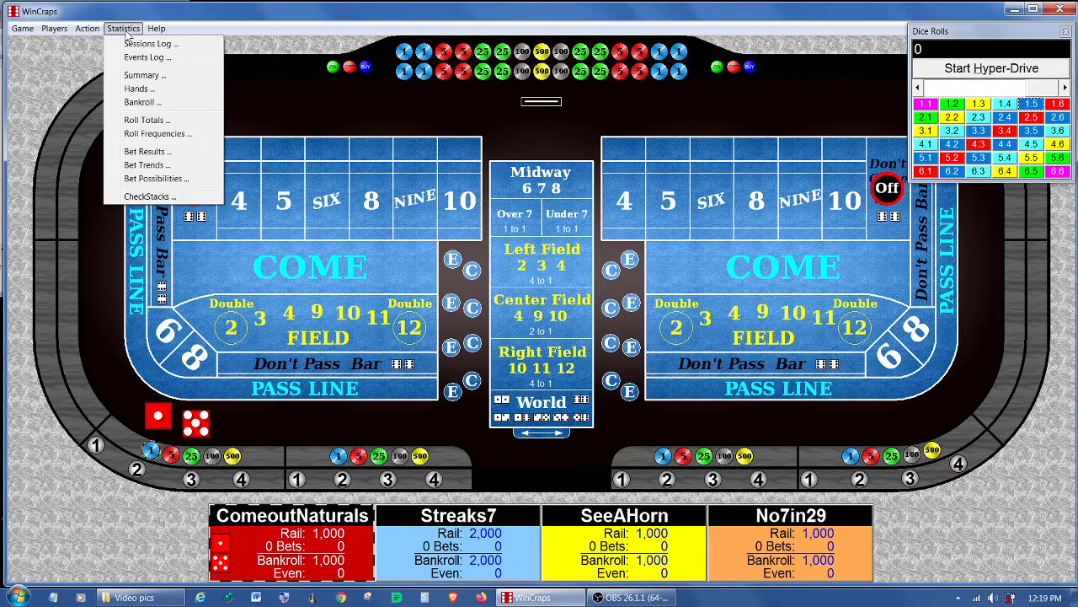
{"action": "left_click", "coordinate": [149, 196]}
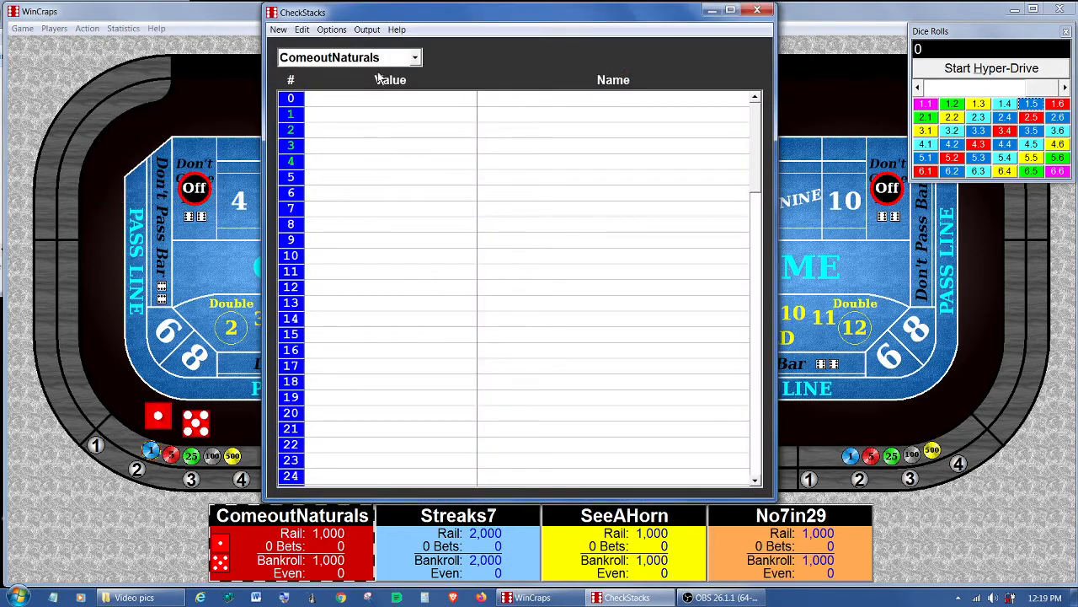
{"action": "left_click", "coordinate": [380, 59]}
{"action": "left_click", "coordinate": [354, 91]}
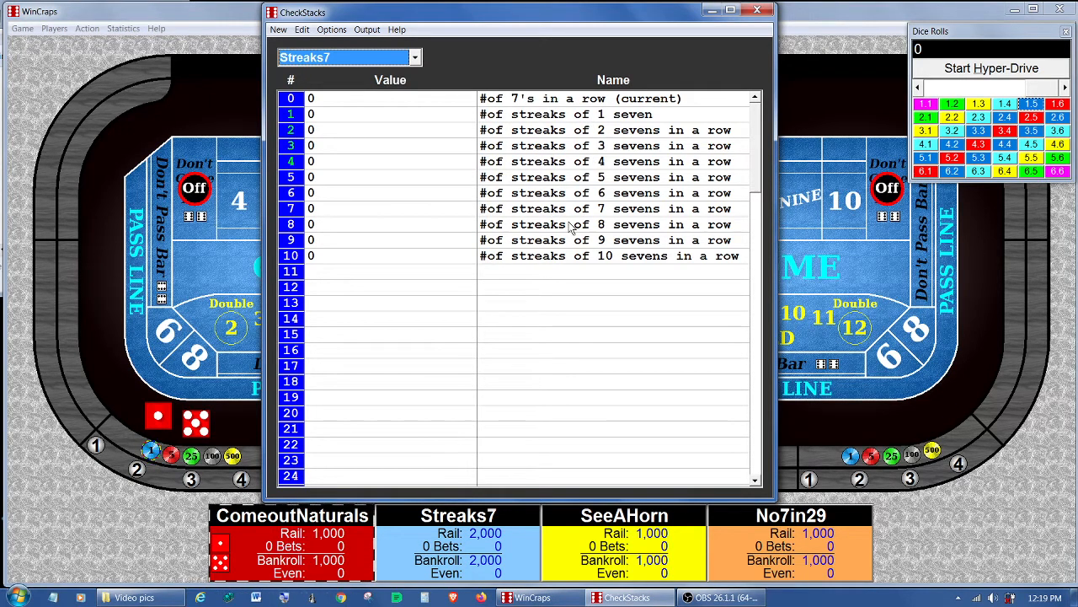
{"action": "left_click", "coordinate": [981, 71]}
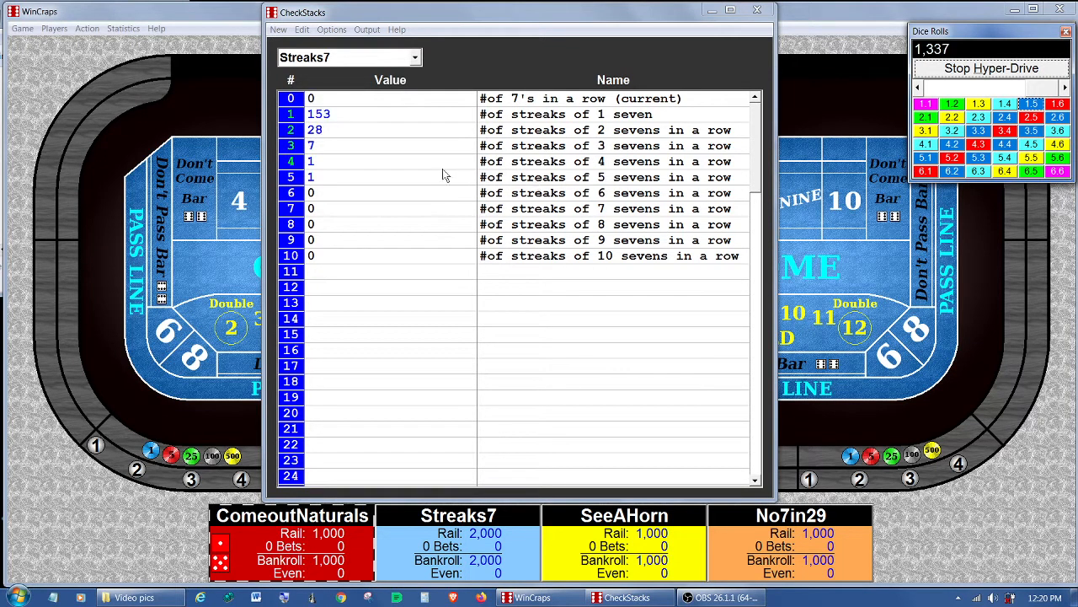
{"action": "left_click", "coordinate": [963, 70]}
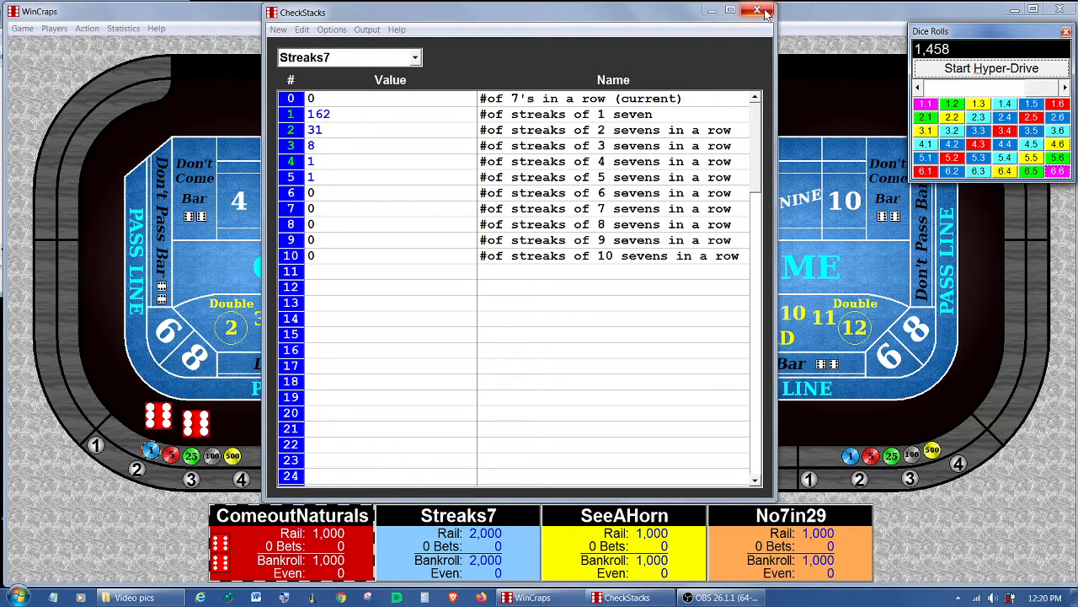
Step: Close the CheckStacks and continue rolling in Hyper-Drive up to about 20,660 rolls
{"action": "left_click", "coordinate": [763, 11]}
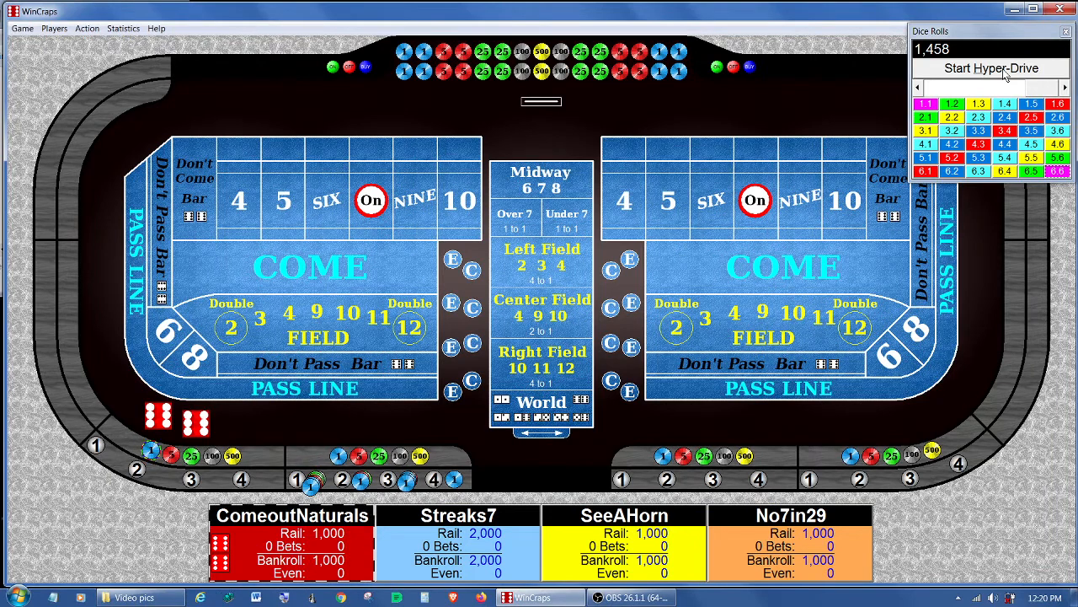
{"action": "left_click", "coordinate": [1003, 68]}
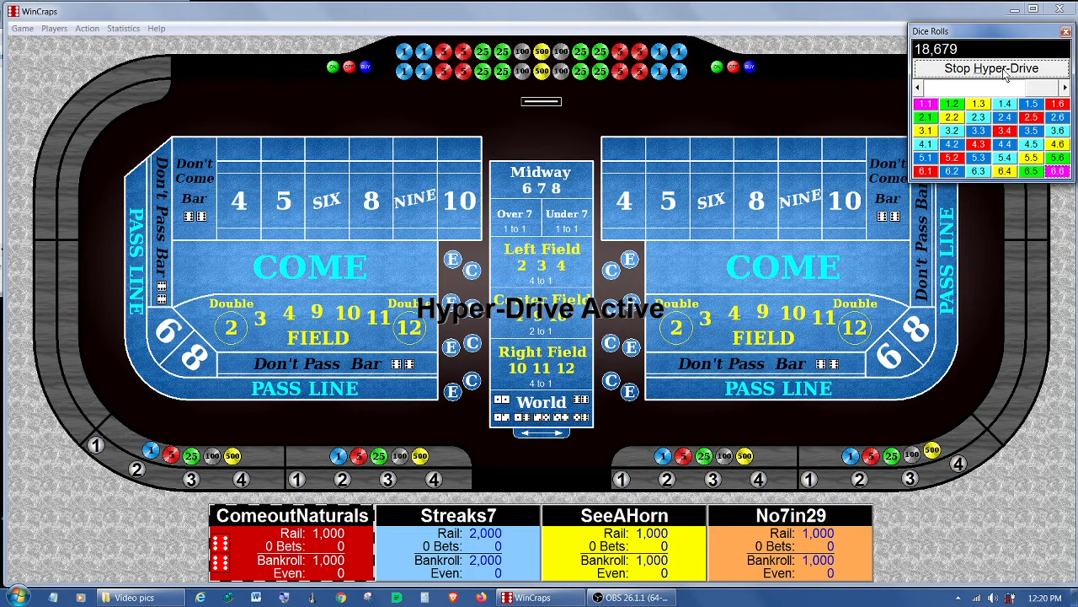
{"action": "left_click", "coordinate": [1003, 68]}
Step: Review the counts of consecutive-seven streaks in Streaks7's CheckStacks after the longer run, then close them
{"action": "left_click", "coordinate": [130, 30]}
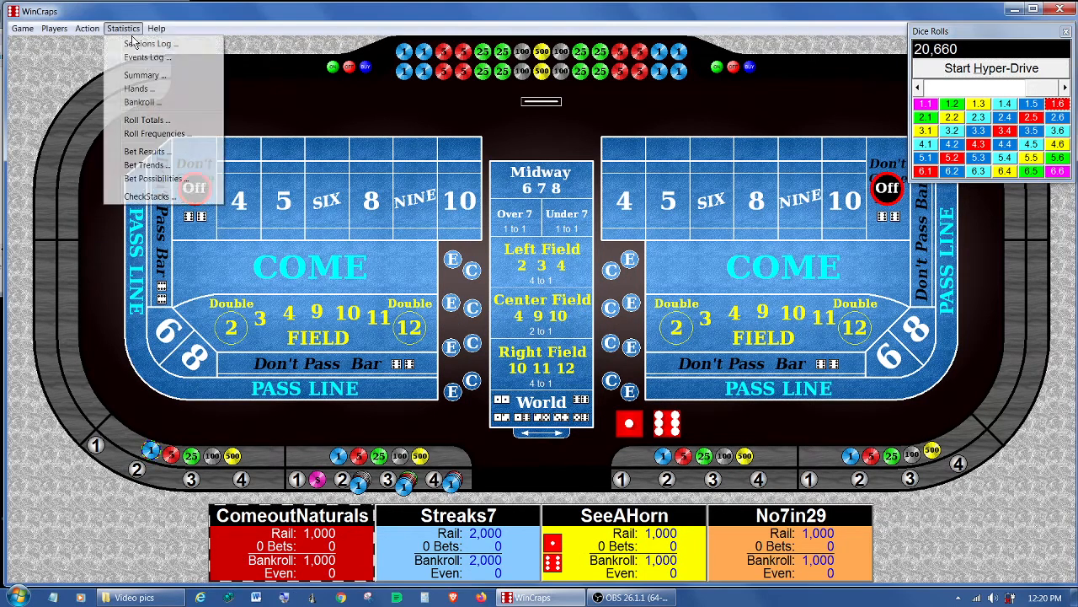
{"action": "left_click", "coordinate": [159, 196]}
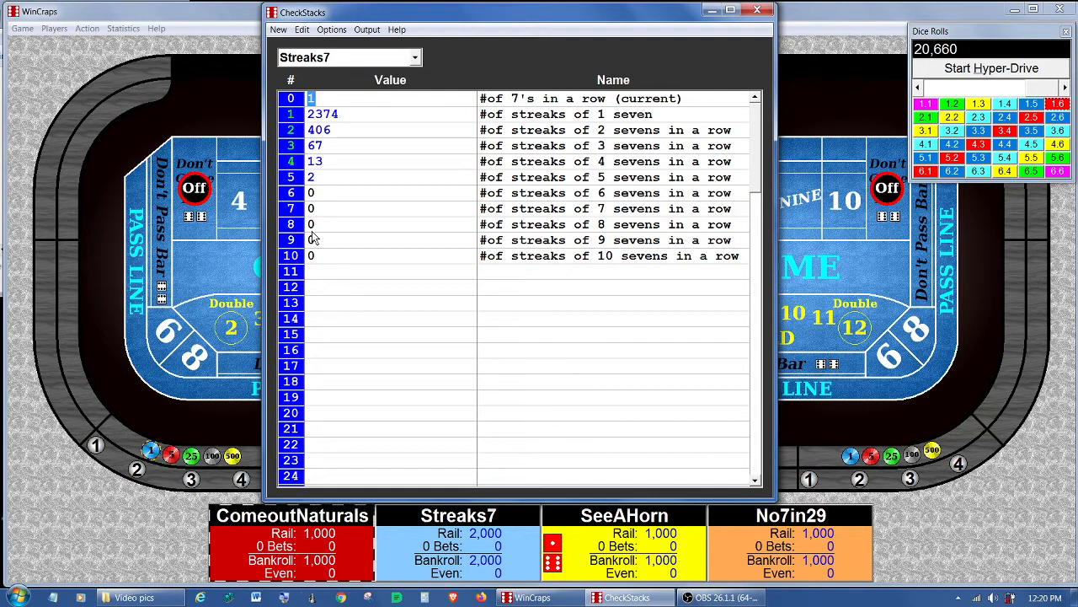
{"action": "left_click", "coordinate": [757, 9]}
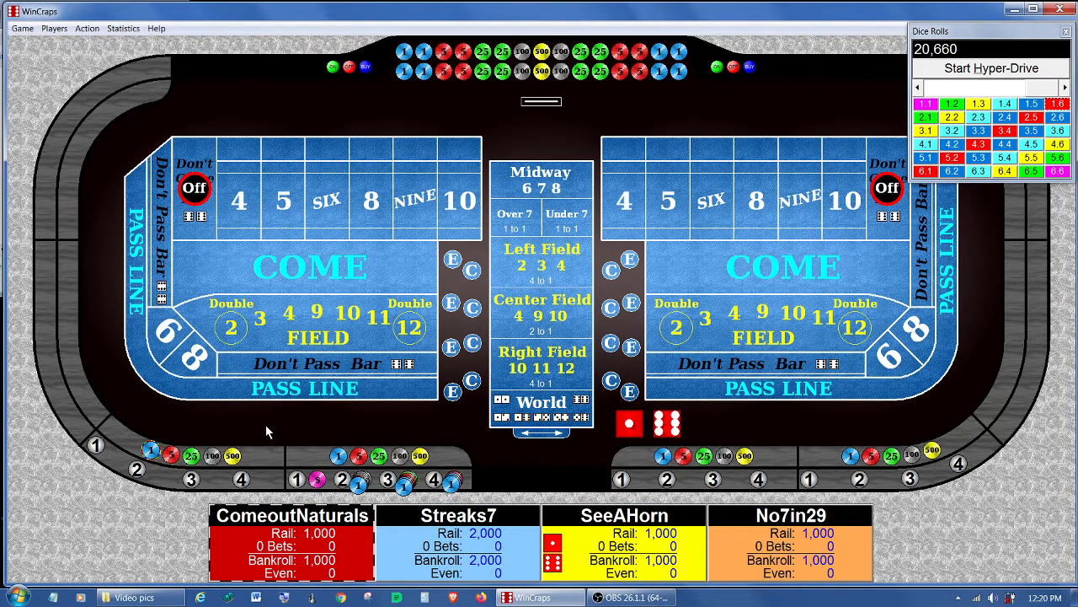
Step: Open the image 5 Streaks 7.jpg enlarged and compare the seven-streak counts for 50, 5000 and 50000 rolls
{"action": "left_click", "coordinate": [148, 582]}
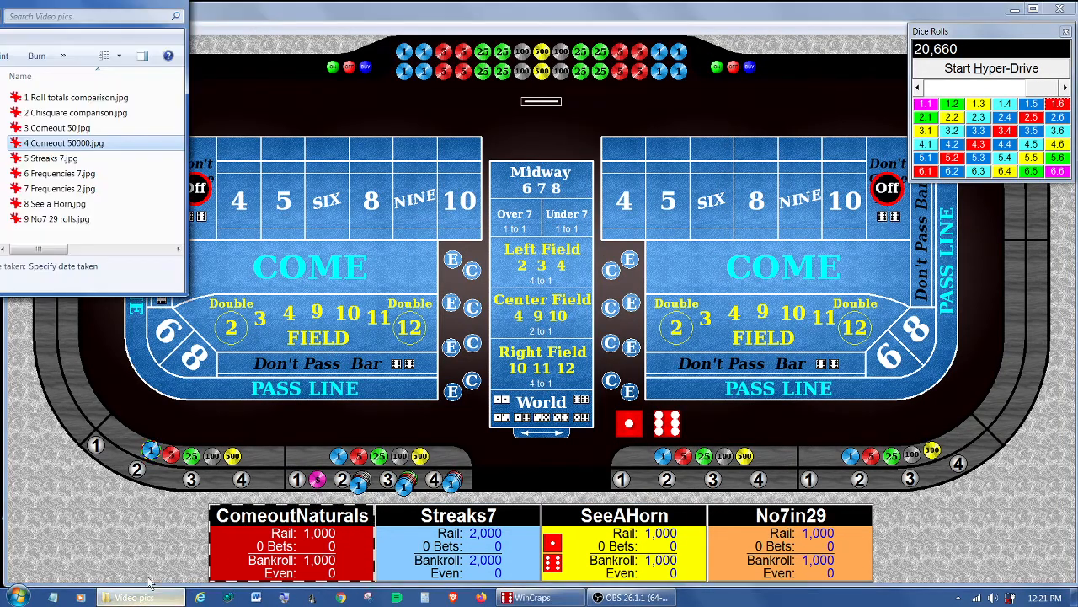
{"action": "double_click", "coordinate": [59, 159]}
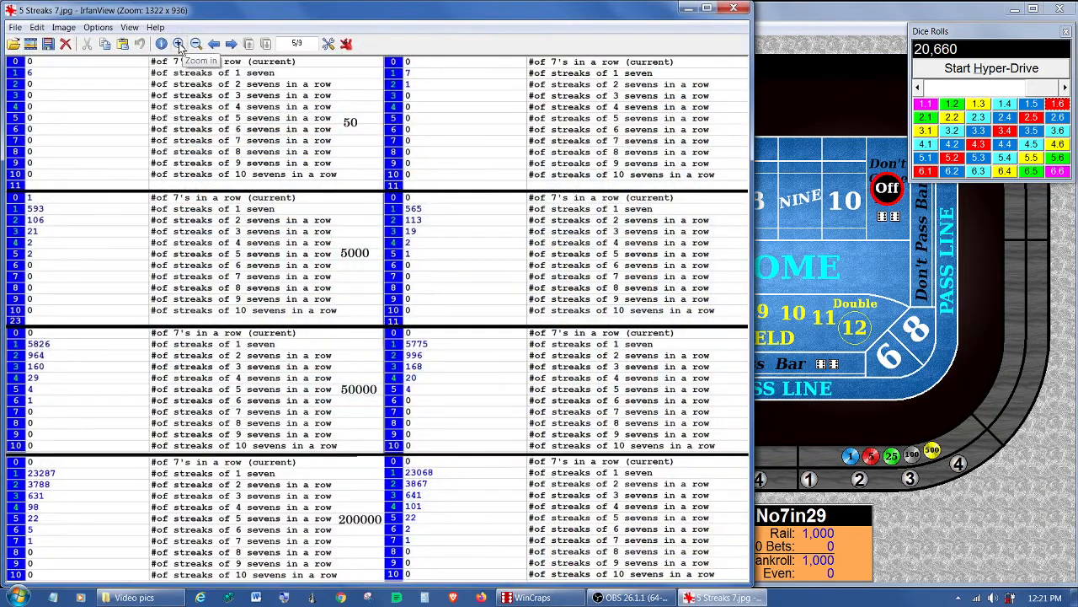
{"action": "left_click", "coordinate": [179, 44]}
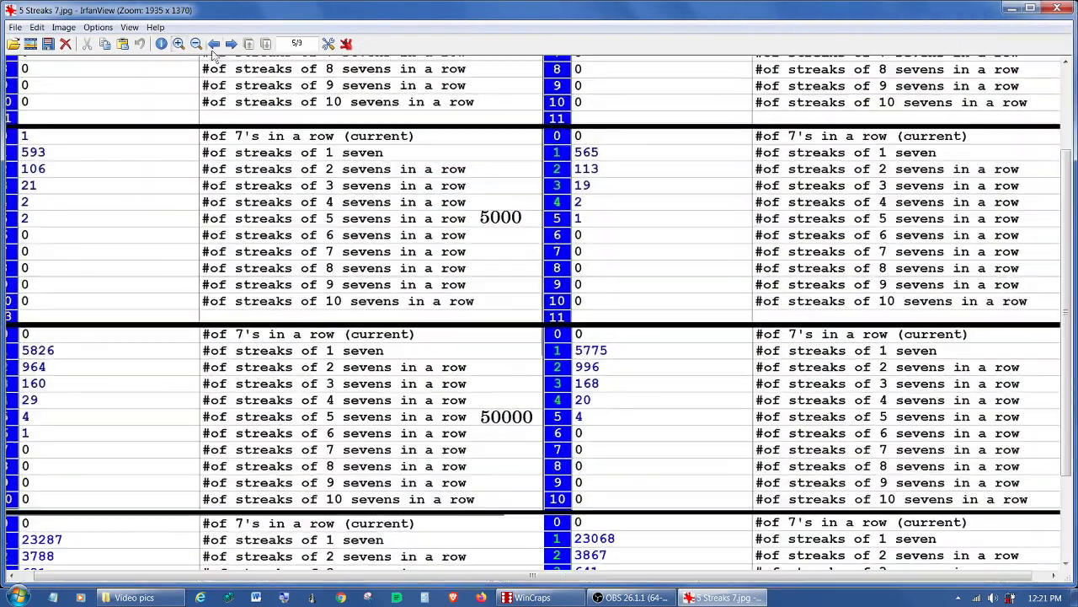
{"action": "left_click_drag", "start_coordinate": [1068, 166], "coordinate": [1073, 59]}
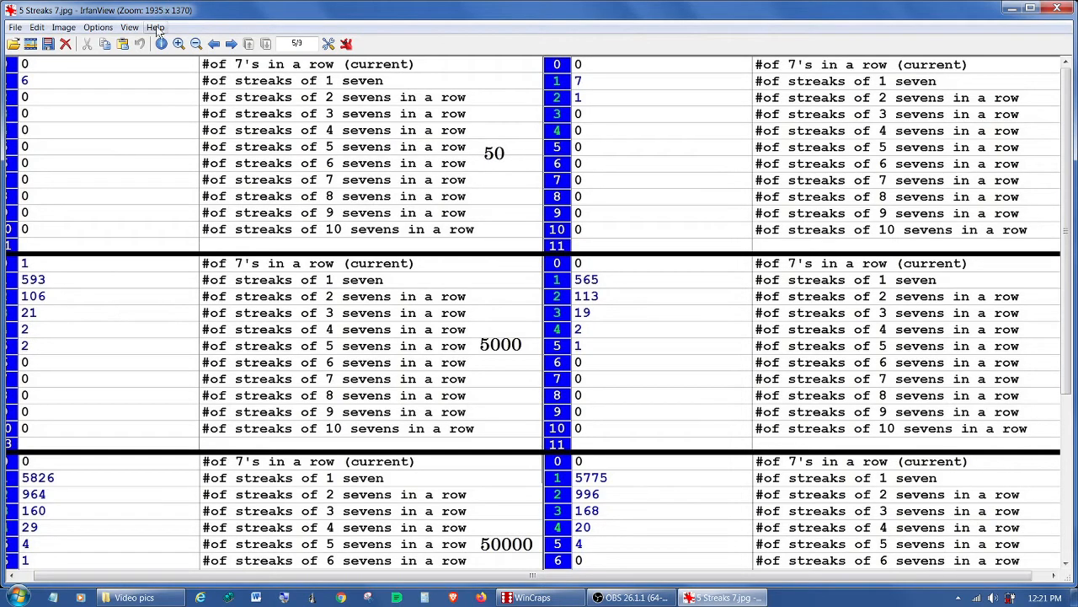
{"action": "left_click", "coordinate": [196, 44]}
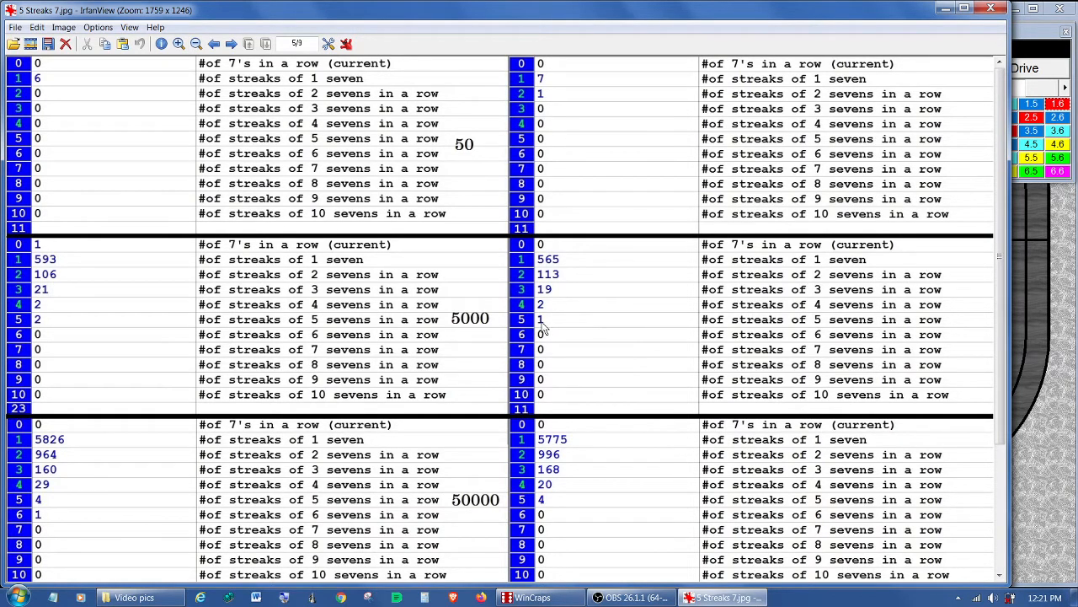
Step: Examine the 50000 and 200000 roll sections of the seven-streak comparison image, then close the image
{"action": "scroll", "coordinate": [565, 321], "scroll_direction": "down", "scroll_amount": 5}
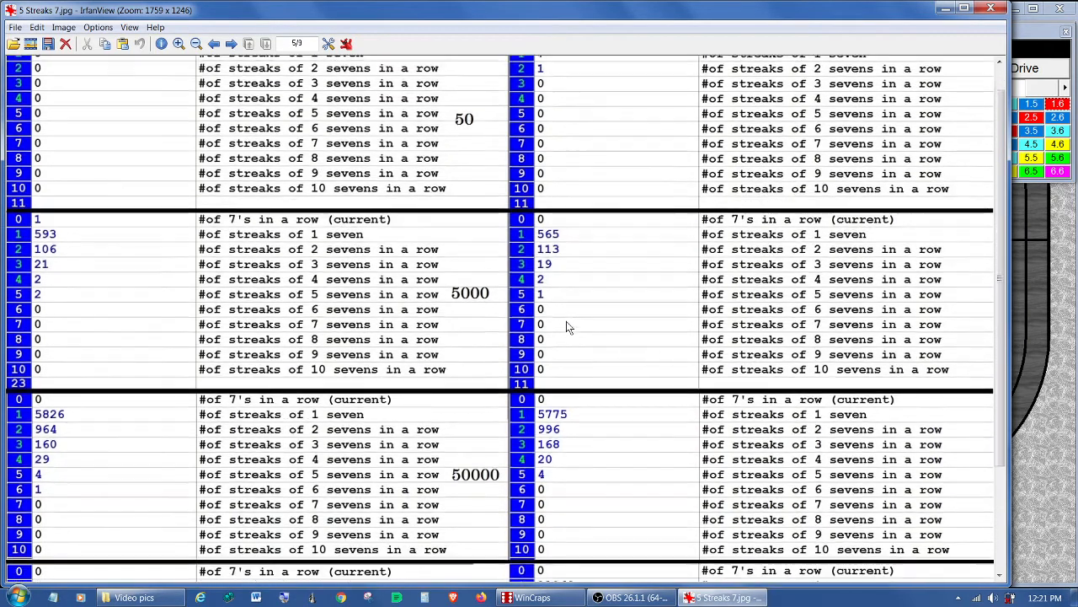
{"action": "scroll", "coordinate": [569, 316], "scroll_direction": "down", "scroll_amount": 2}
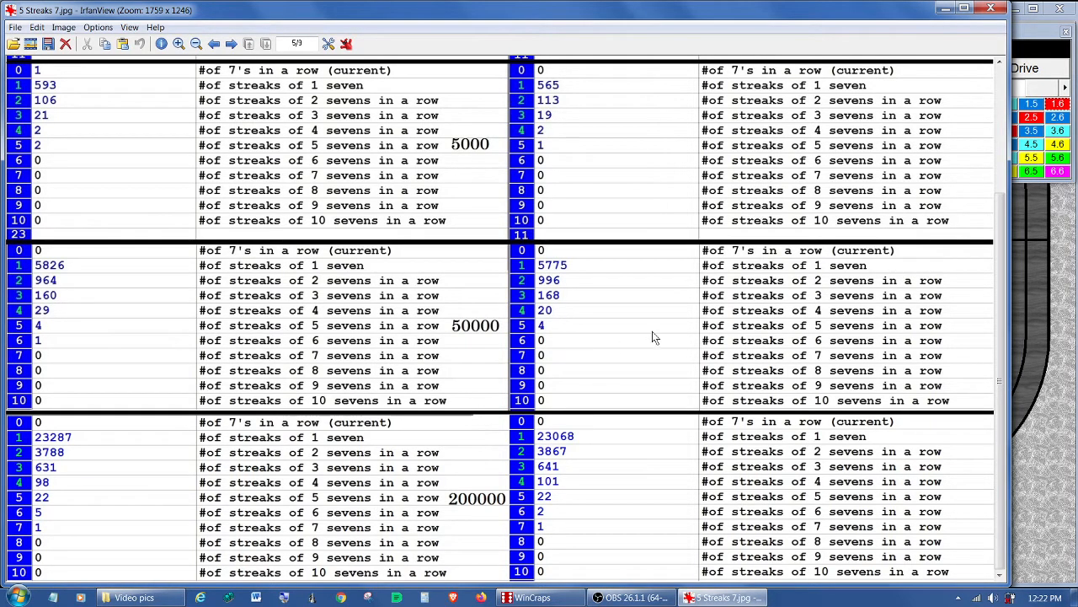
{"action": "left_click", "coordinate": [991, 9]}
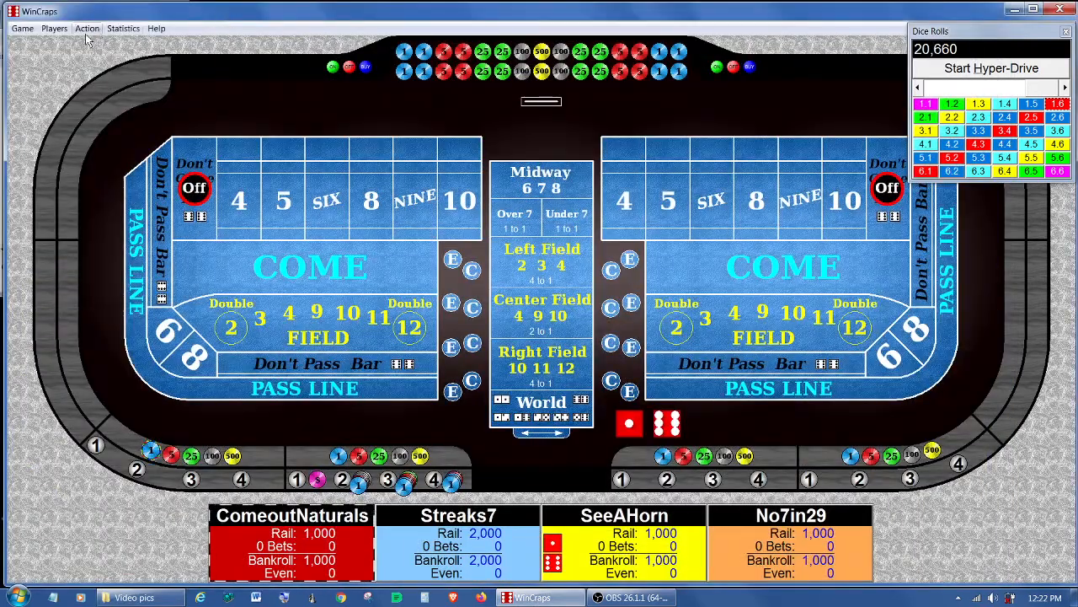
Step: Open Streaks7's Auto-Bet script and highlight the 1 / p7^x = 6^x formula and the expected roll intervals for streaks of 2 and 7 sevens
{"action": "left_click", "coordinate": [86, 30]}
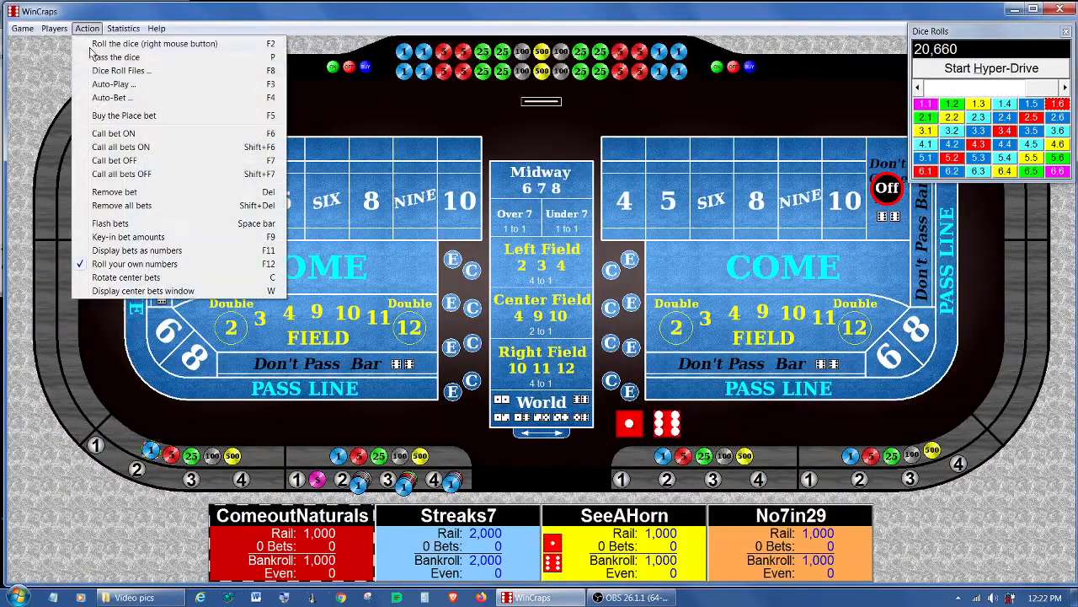
{"action": "left_click", "coordinate": [100, 95]}
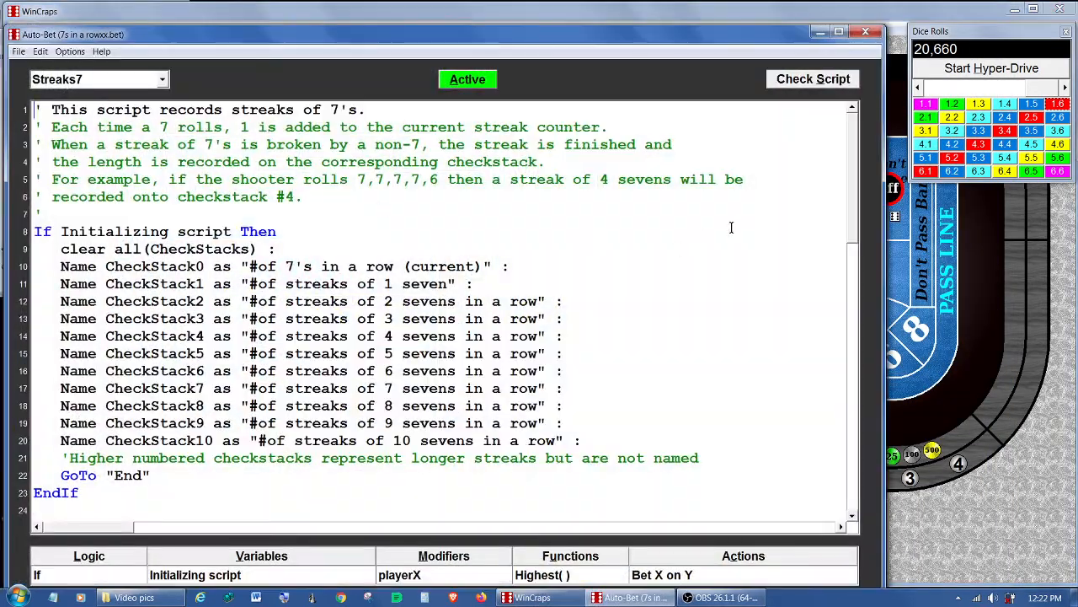
{"action": "left_click_drag", "start_coordinate": [852, 158], "coordinate": [841, 341]}
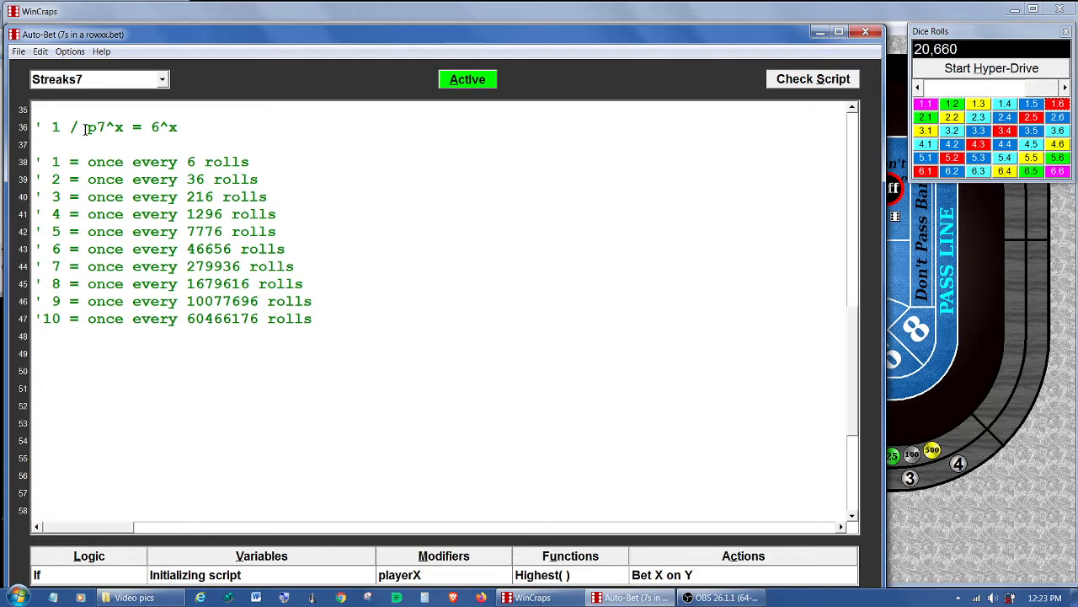
{"action": "left_click_drag", "start_coordinate": [87, 128], "coordinate": [114, 129]}
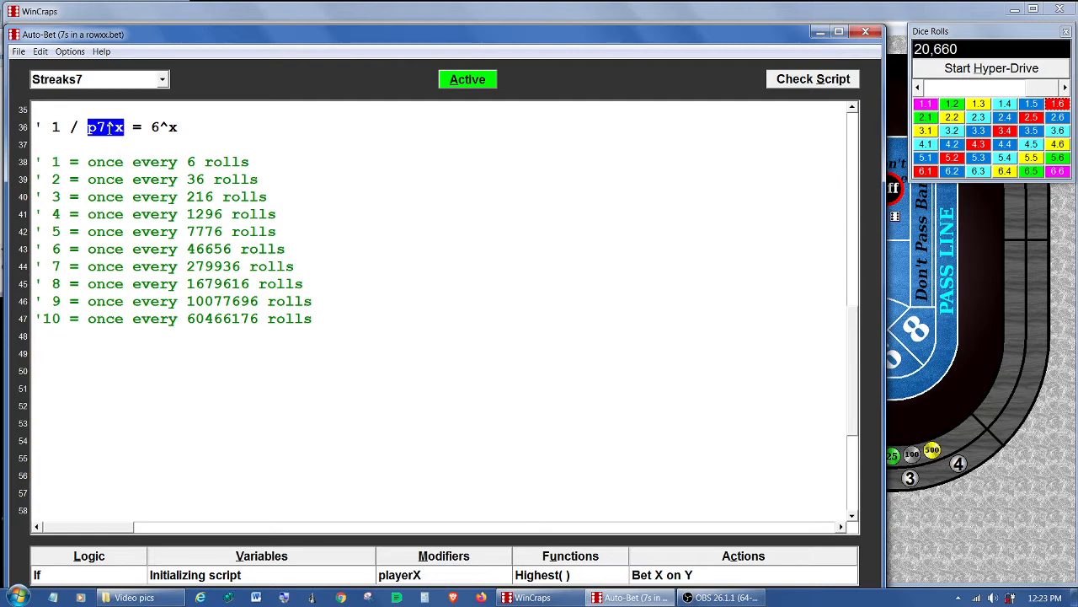
{"action": "left_click_drag", "start_coordinate": [53, 126], "coordinate": [125, 129]}
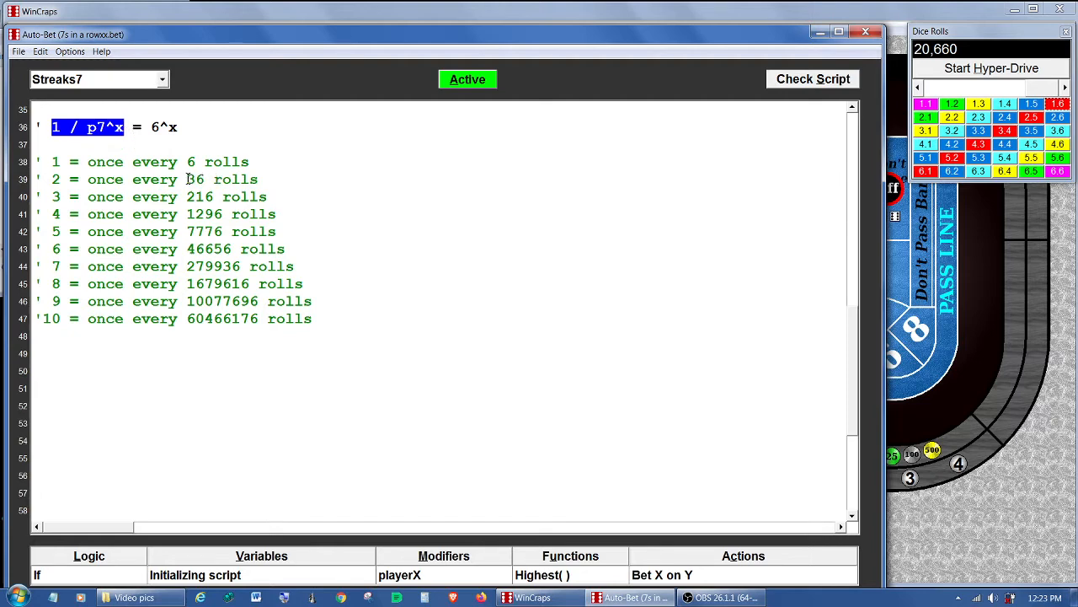
{"action": "left_click_drag", "start_coordinate": [186, 179], "coordinate": [272, 179]}
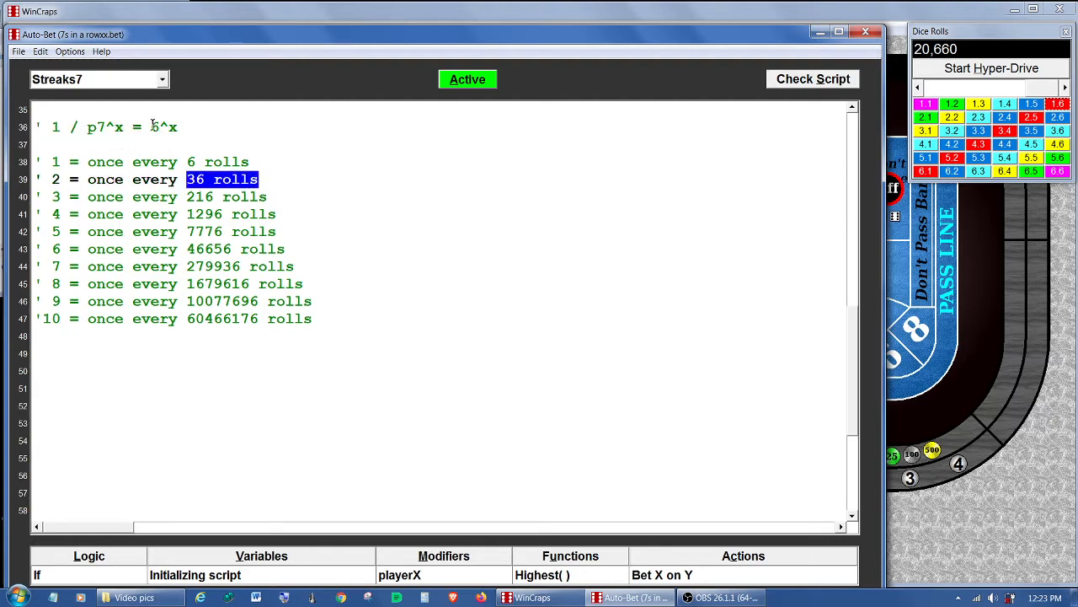
{"action": "left_click_drag", "start_coordinate": [151, 126], "coordinate": [182, 122]}
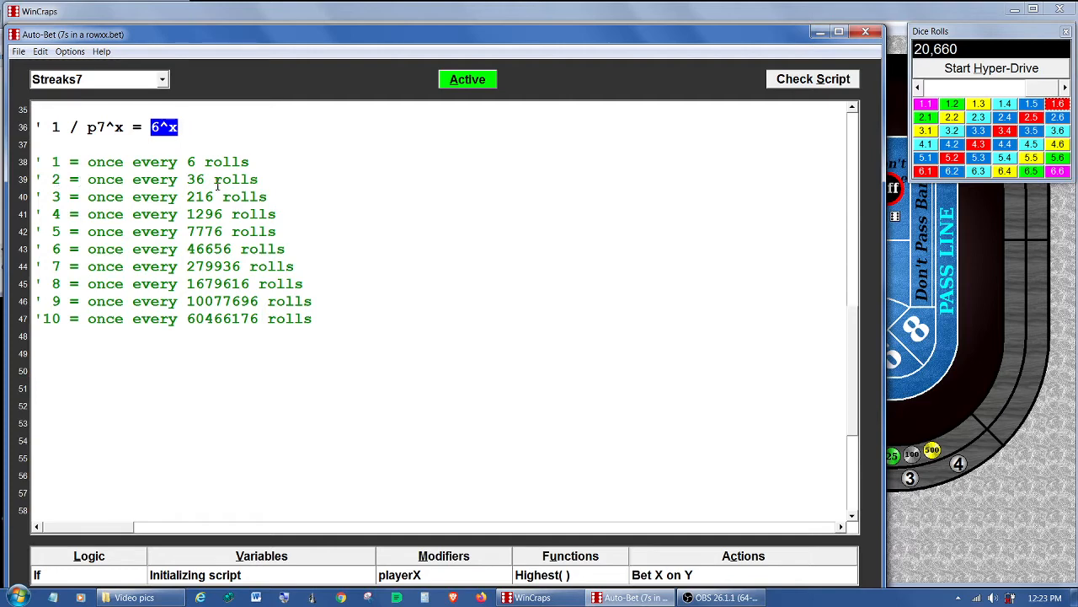
{"action": "left_click_drag", "start_coordinate": [186, 179], "coordinate": [287, 179]}
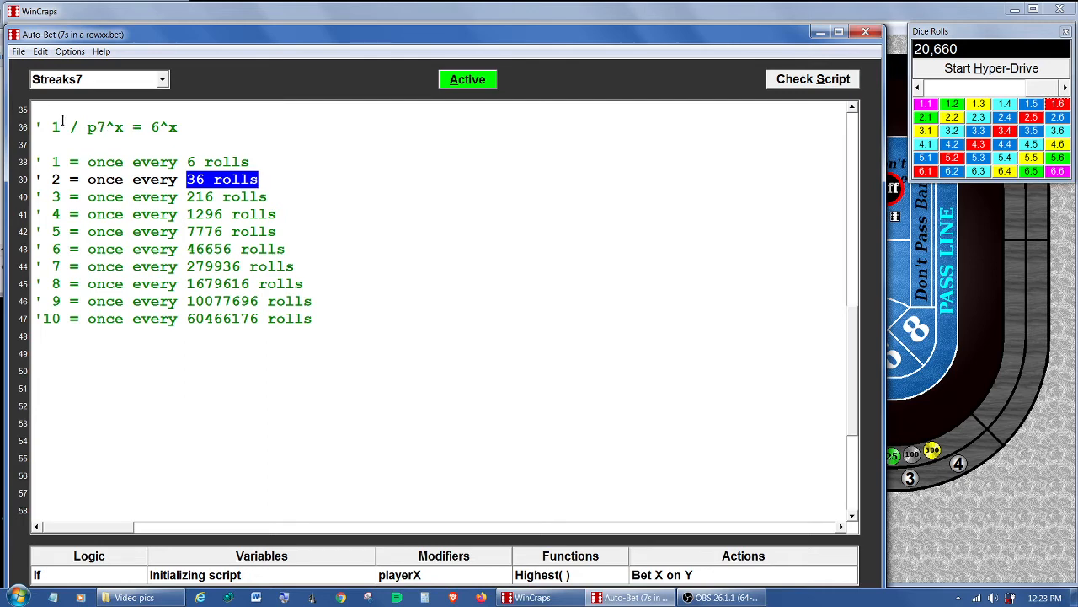
{"action": "left_click_drag", "start_coordinate": [186, 265], "coordinate": [241, 266]}
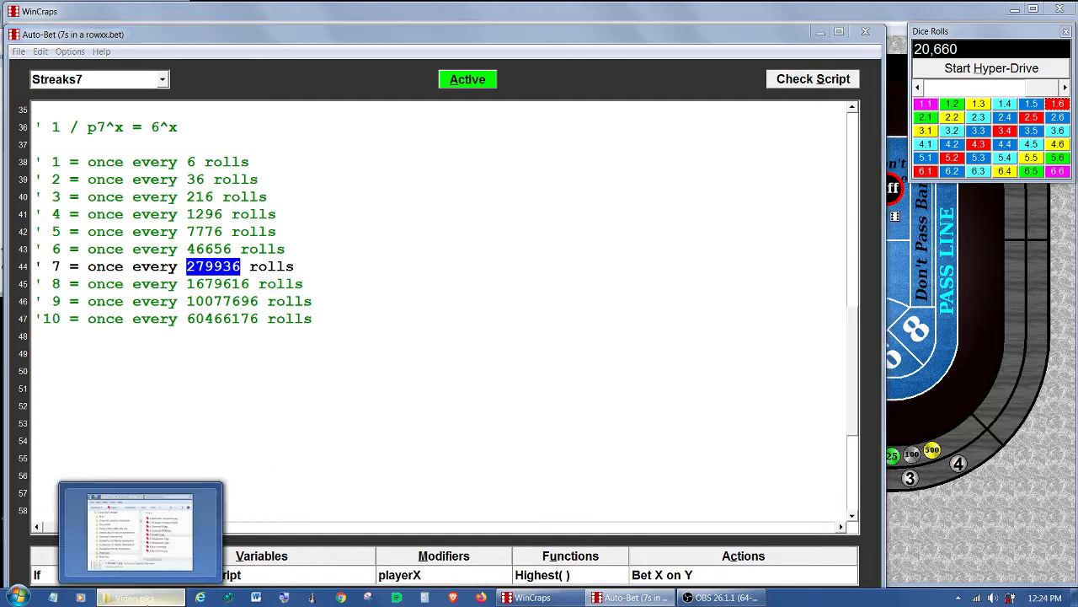
Step: Reopen 5 Streaks 7.jpg enlarged, compare the 200000-roll streak counts with the expected intervals, and close the image
{"action": "left_click", "coordinate": [134, 597]}
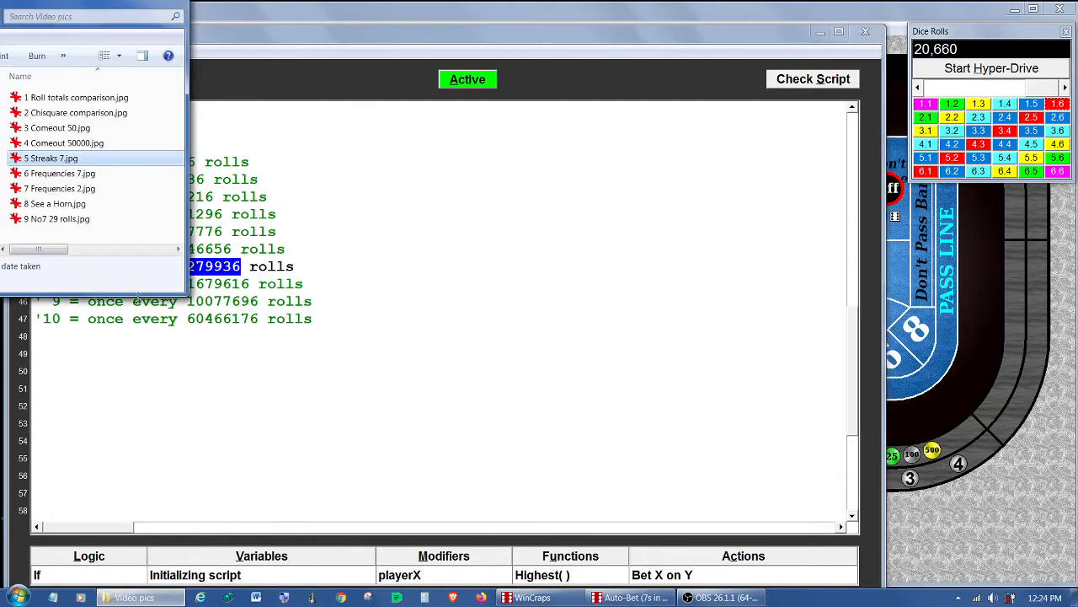
{"action": "double_click", "coordinate": [68, 165]}
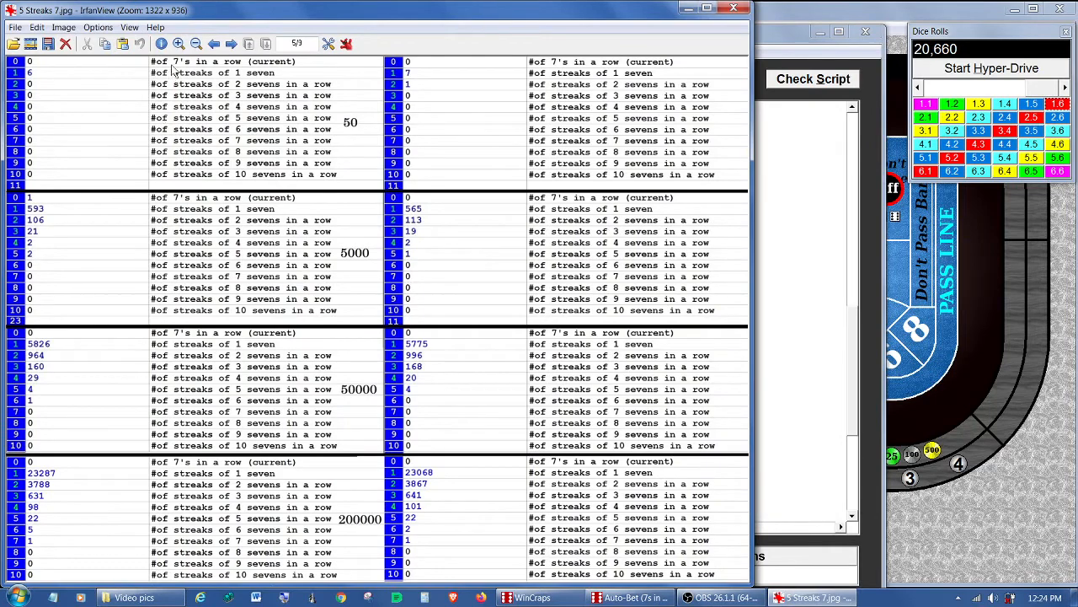
{"action": "left_click", "coordinate": [178, 43]}
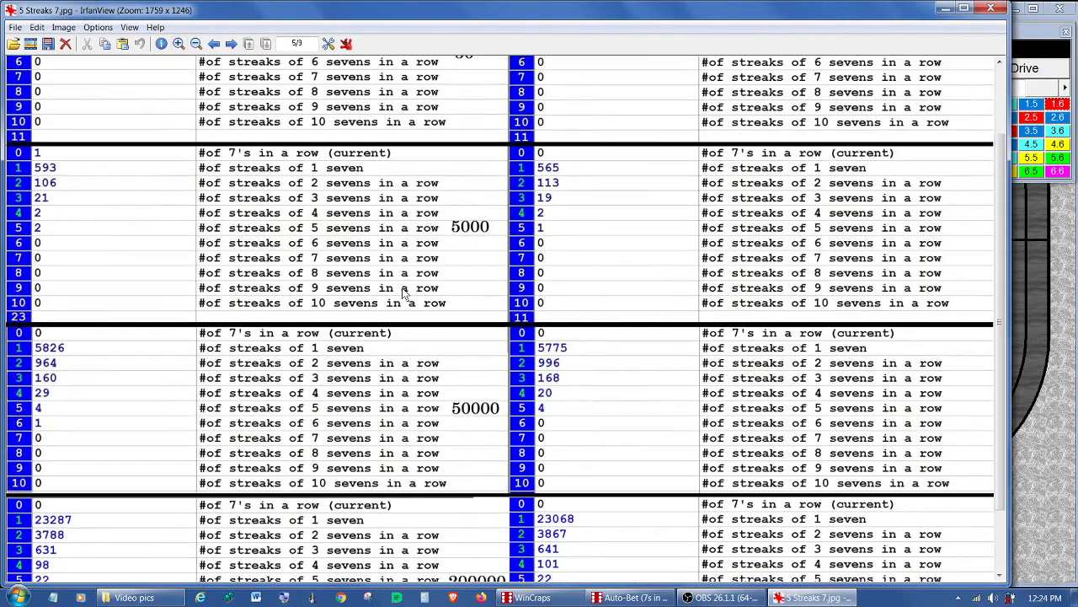
{"action": "scroll", "coordinate": [403, 291], "scroll_direction": "down", "scroll_amount": 3}
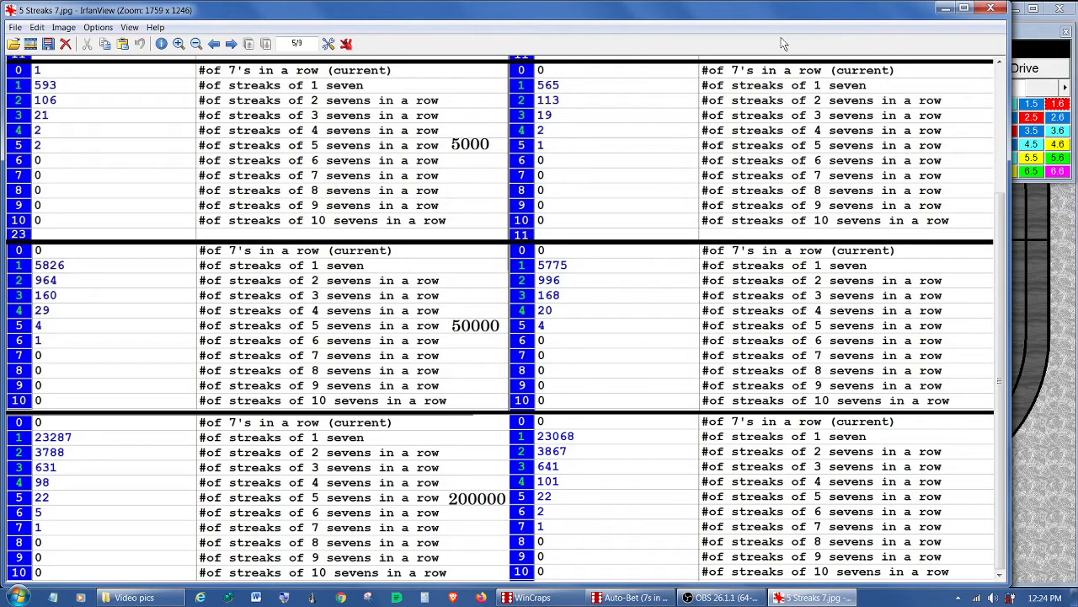
{"action": "left_click", "coordinate": [992, 9]}
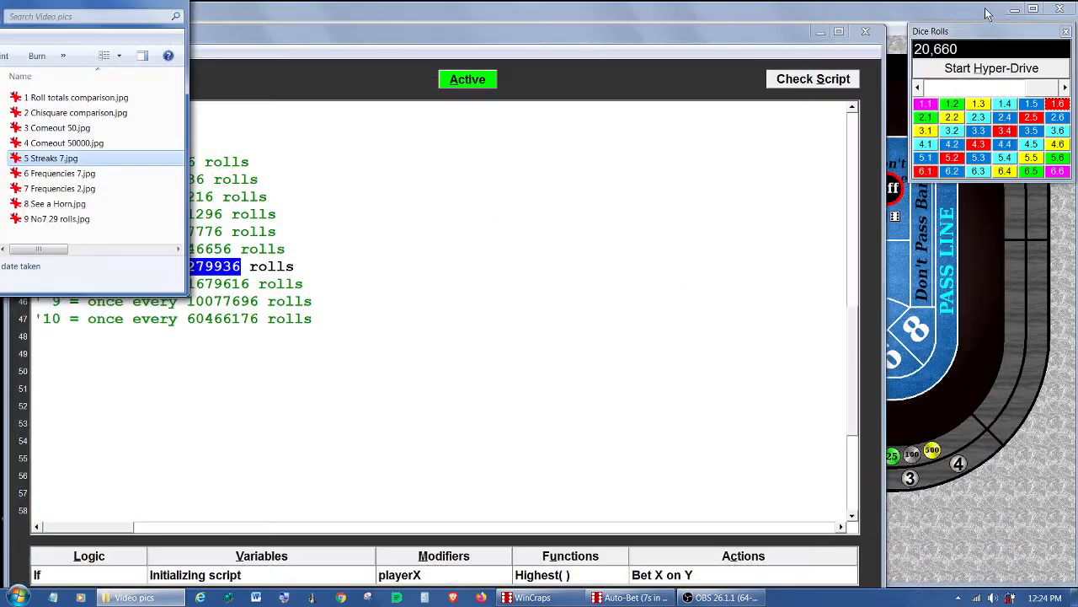
Step: Return to the craps table and review the session's Roll Frequencies for Any 7, then close the statistics
{"action": "left_click", "coordinate": [496, 17]}
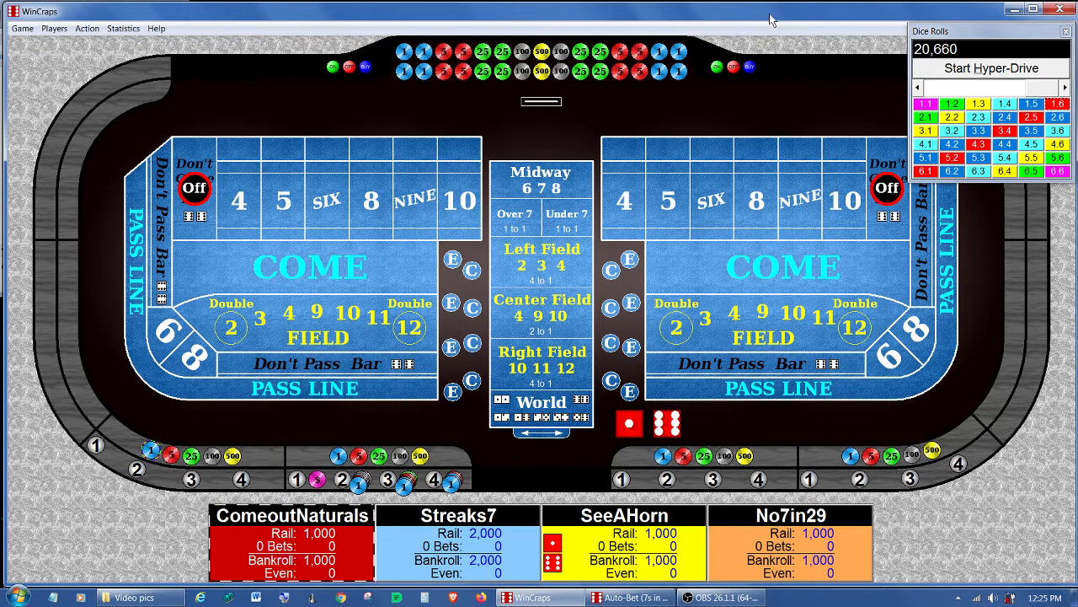
{"action": "left_click", "coordinate": [123, 28]}
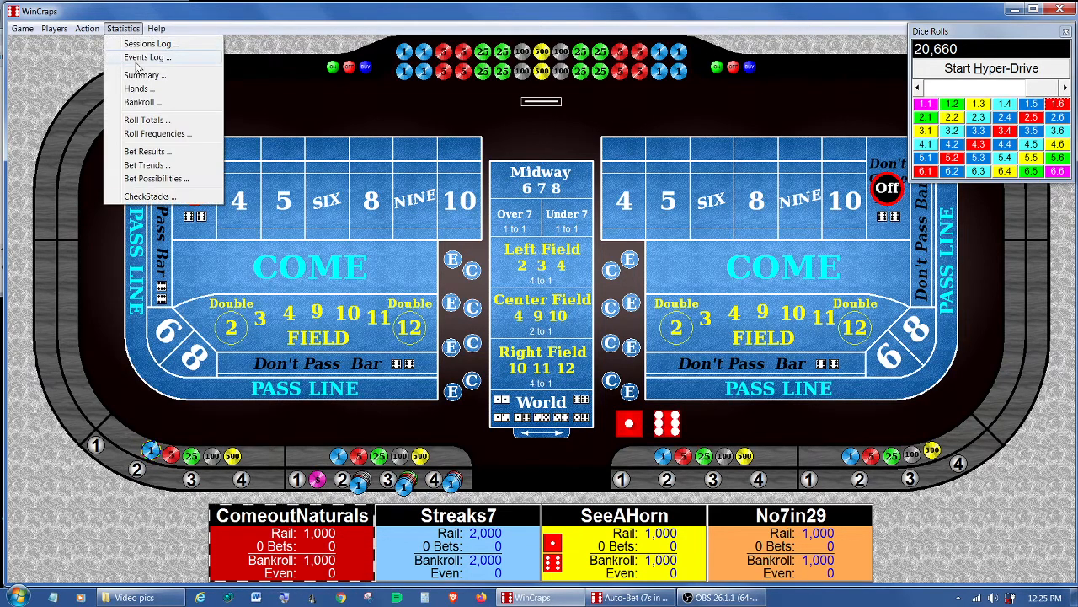
{"action": "left_click", "coordinate": [152, 133]}
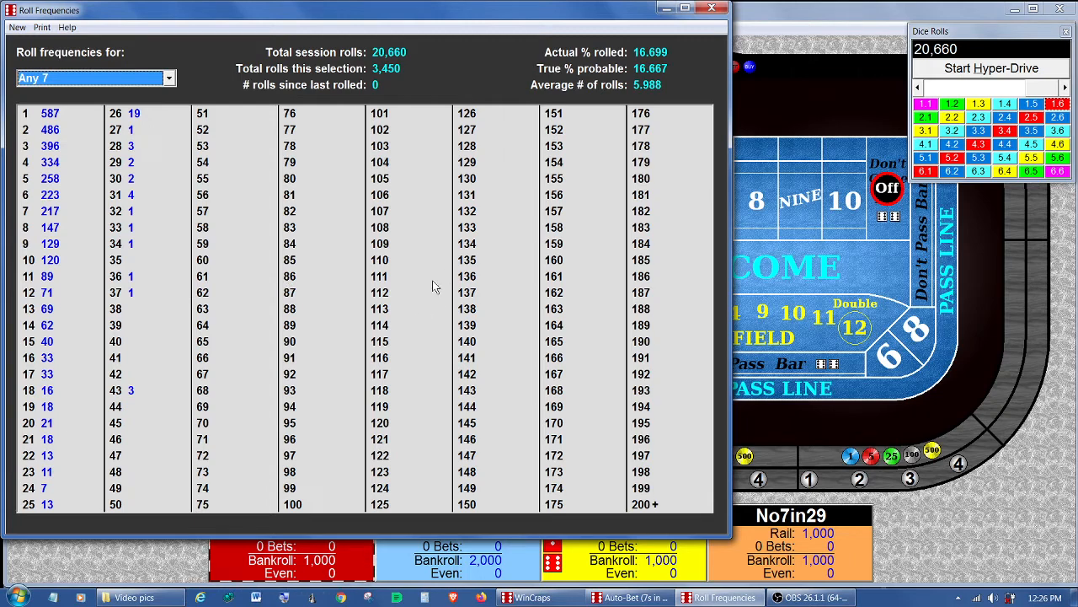
{"action": "left_click", "coordinate": [712, 12]}
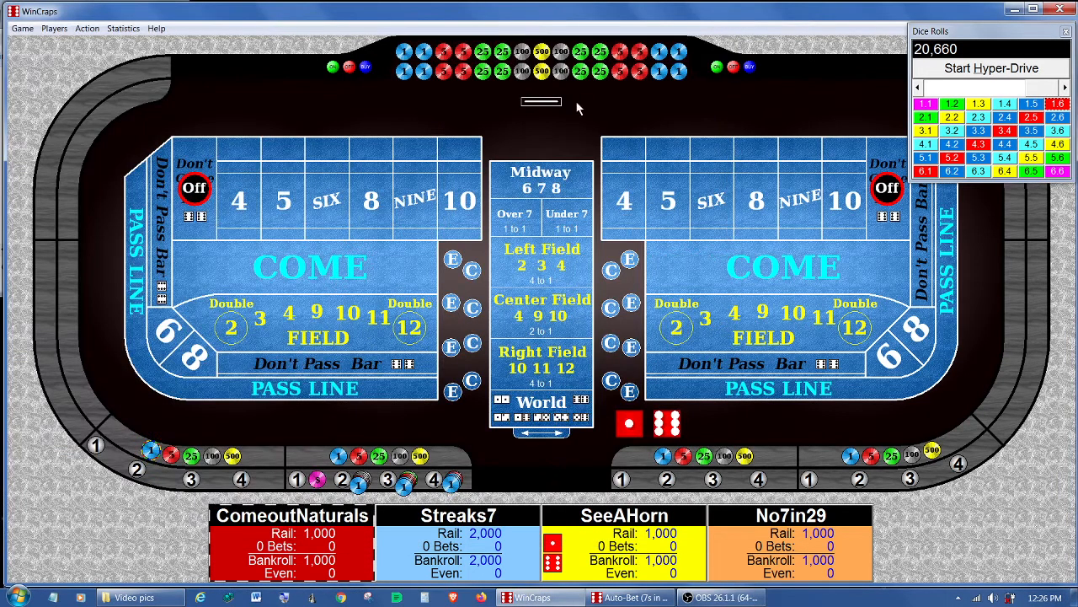
Step: Open 6 Frequencies 7.jpg, compare the Any 7 roll frequencies of the two 50,000-roll sessions, and close the image
{"action": "left_click", "coordinate": [139, 597]}
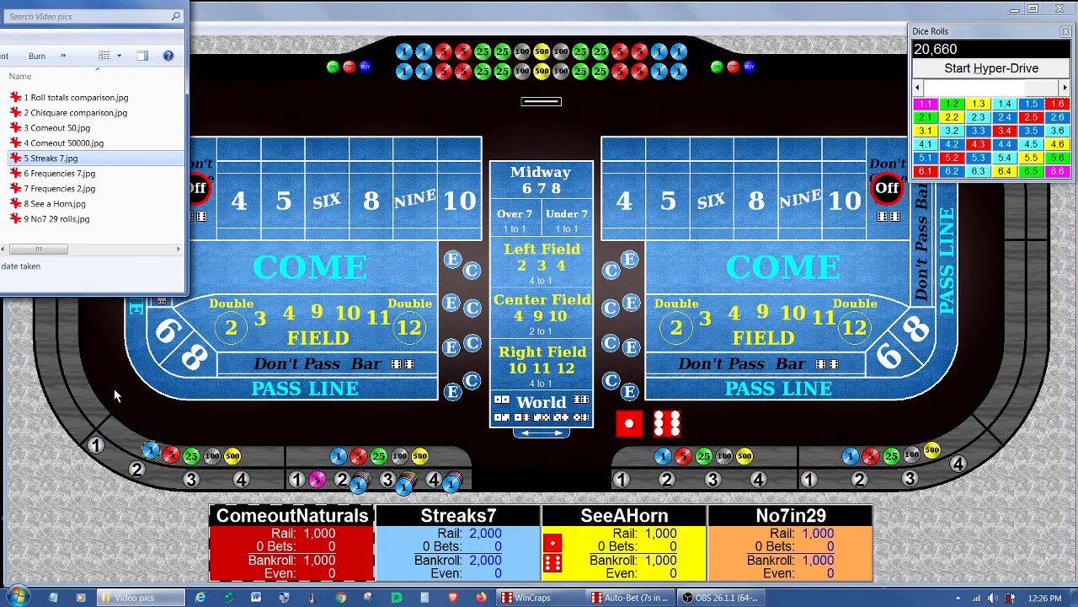
{"action": "double_click", "coordinate": [85, 174]}
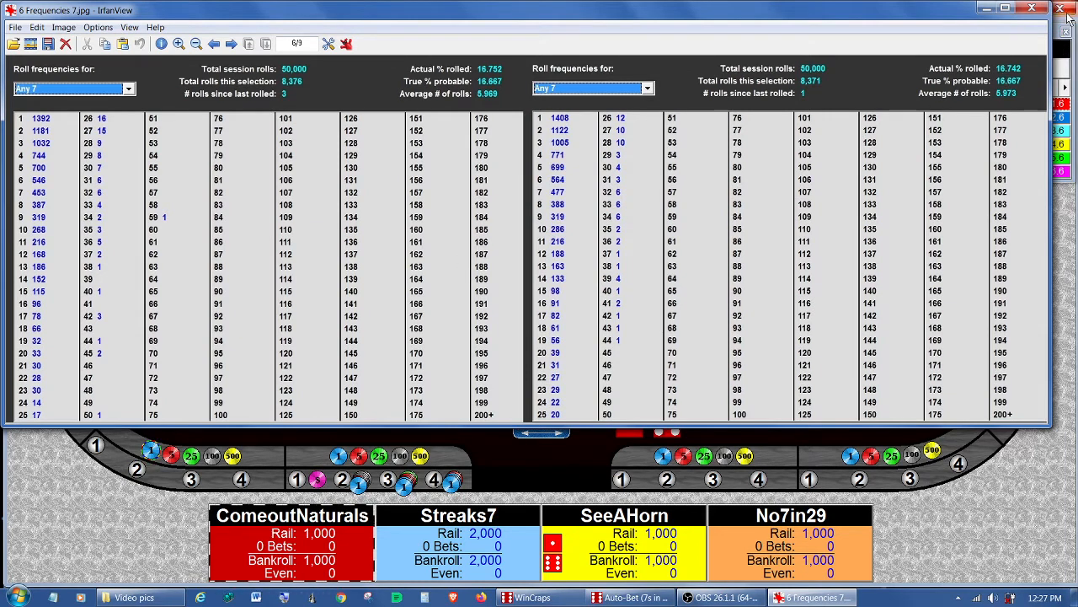
{"action": "left_click", "coordinate": [1032, 8]}
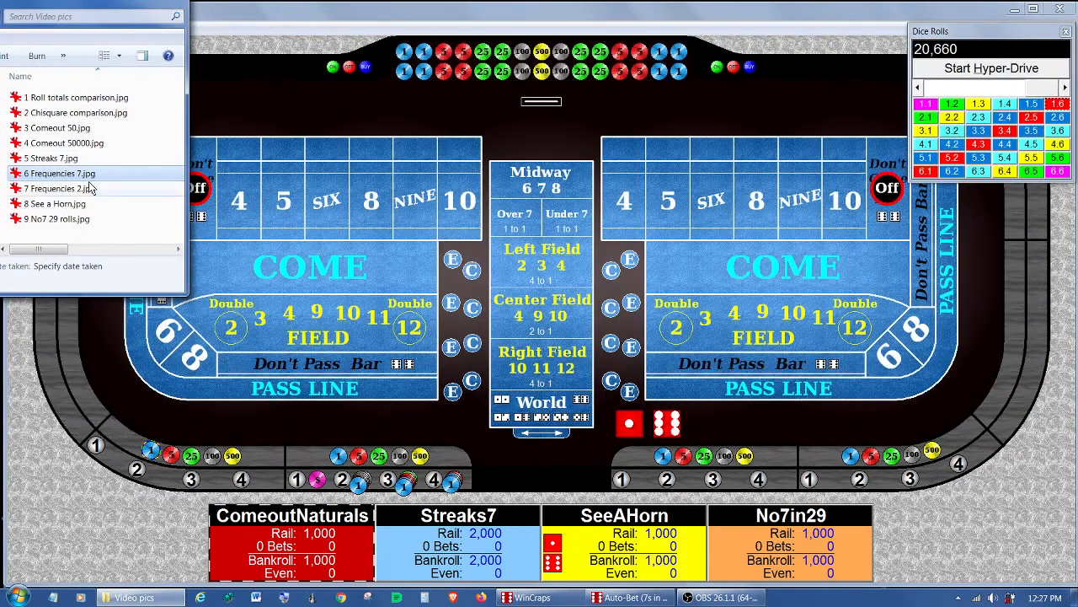
Step: Open 7 Frequencies 2.jpg, compare the Number 2 roll frequencies of the two 50,000-roll sessions, and close the image
{"action": "double_click", "coordinate": [80, 189]}
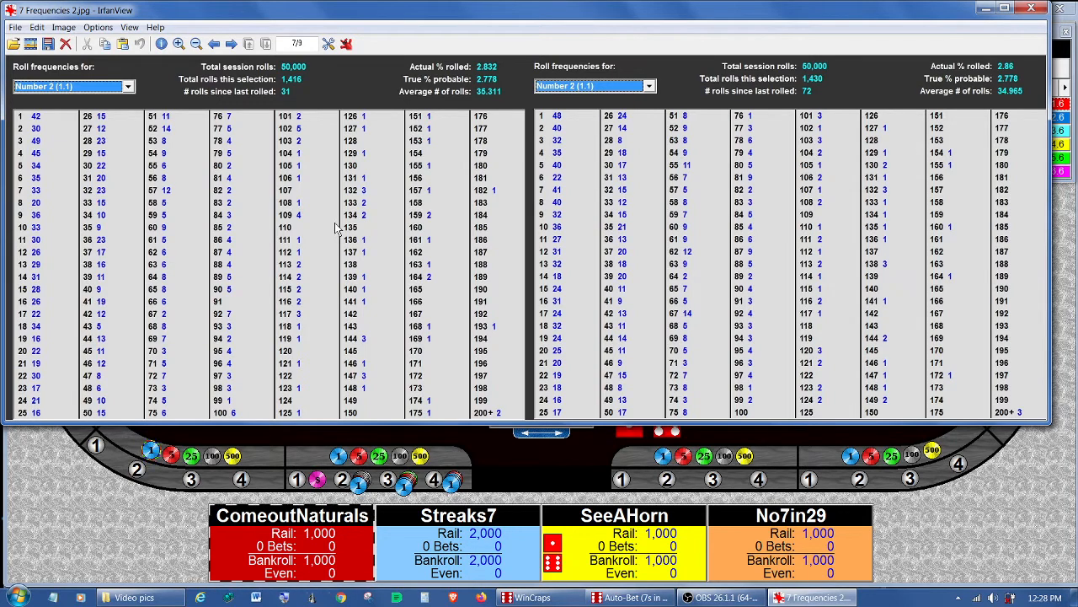
{"action": "left_click", "coordinate": [1031, 8]}
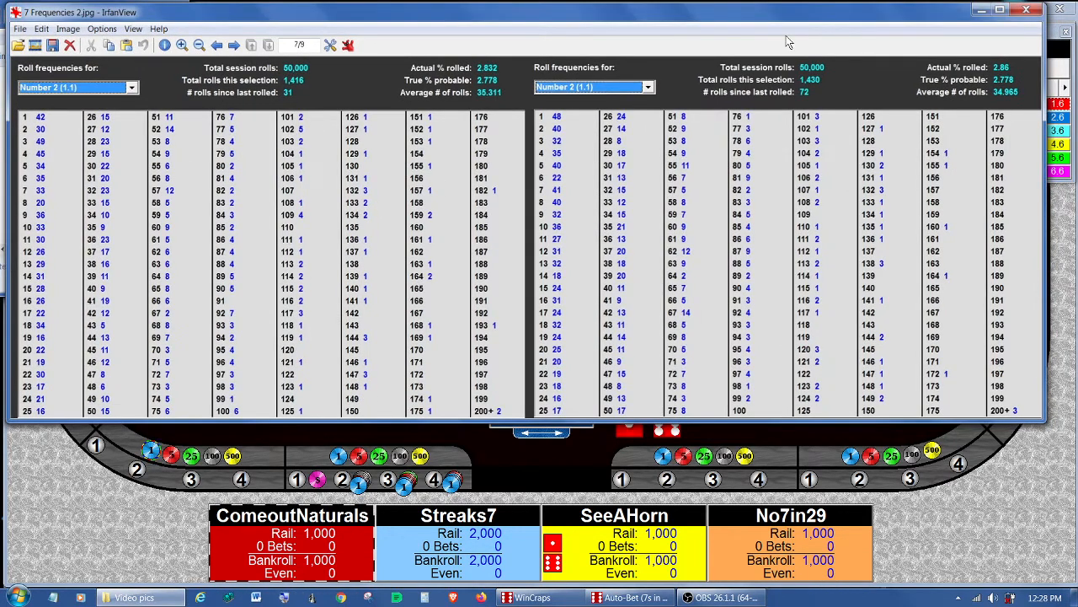
{"action": "key", "text": "Escape"}
Step: Return to WinCraps, deactivate Streaks7's Auto-Bet script, and switch the Auto-Bet editor to the SeeAHorn player
{"action": "left_click", "coordinate": [598, 15]}
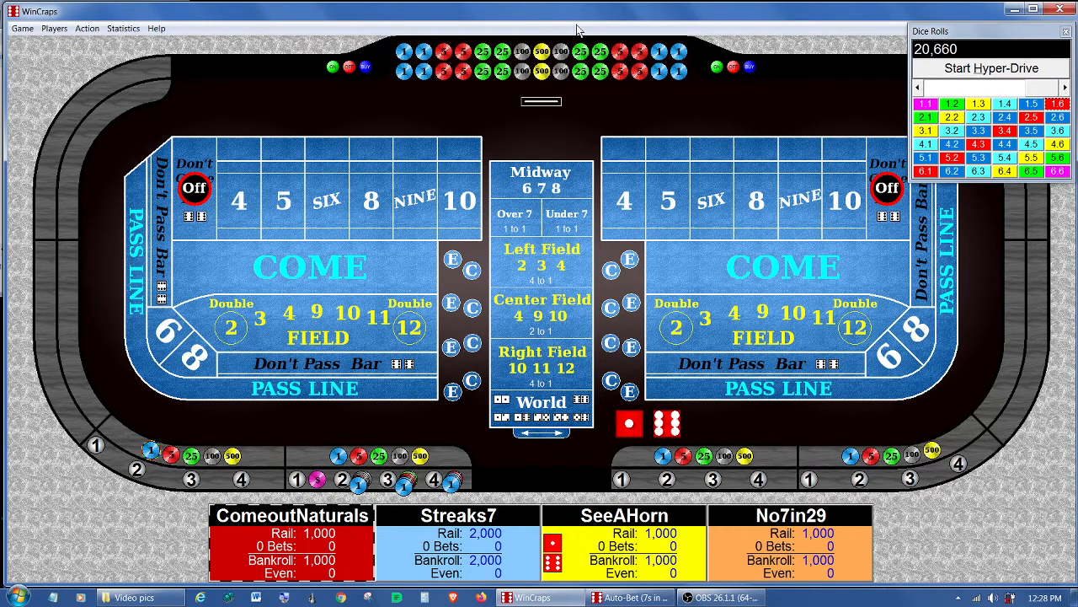
{"action": "left_click", "coordinate": [87, 27]}
{"action": "left_click", "coordinate": [108, 98]}
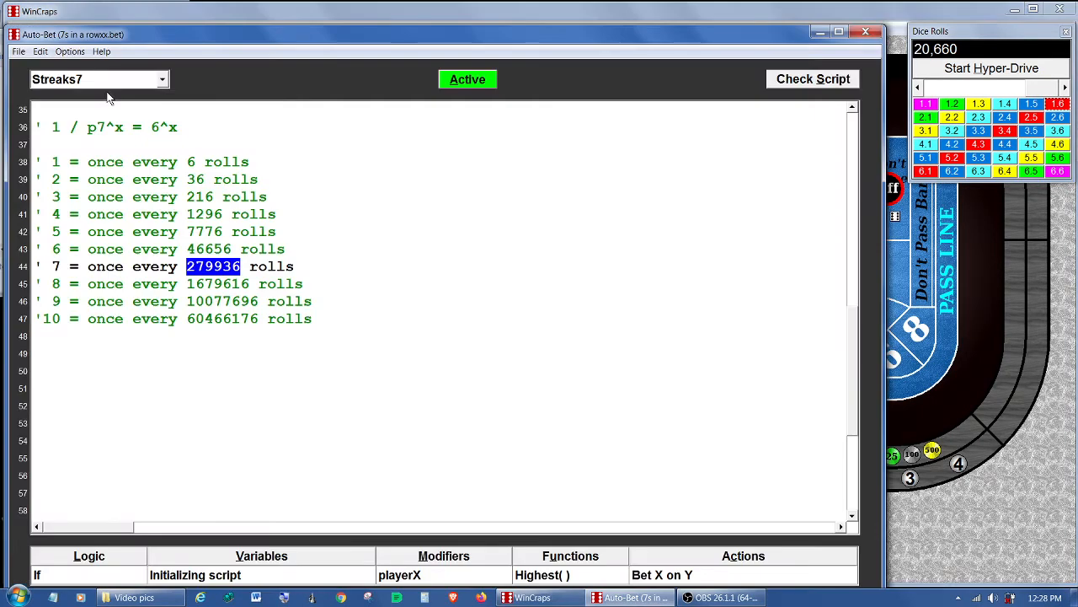
{"action": "left_click", "coordinate": [451, 80]}
{"action": "left_click", "coordinate": [162, 80]}
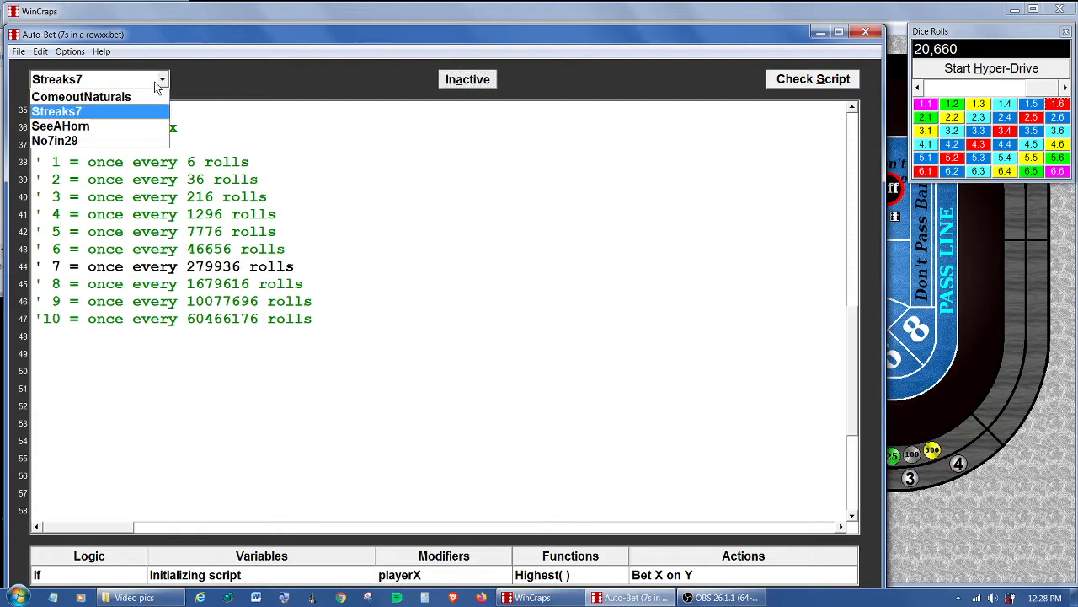
{"action": "left_click", "coordinate": [106, 125]}
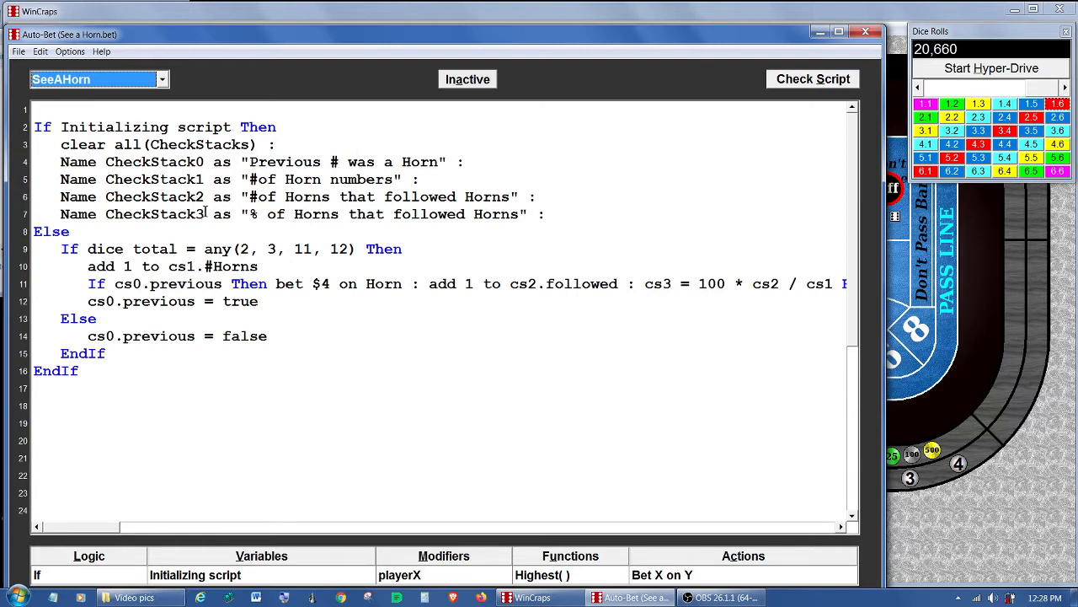
Step: Highlight the SeeAHorn script lines that detect Horn numbers, count them and Horns that followed, calculate the percentage, and reset cs0.previous to false
{"action": "left_click_drag", "start_coordinate": [61, 248], "coordinate": [411, 246]}
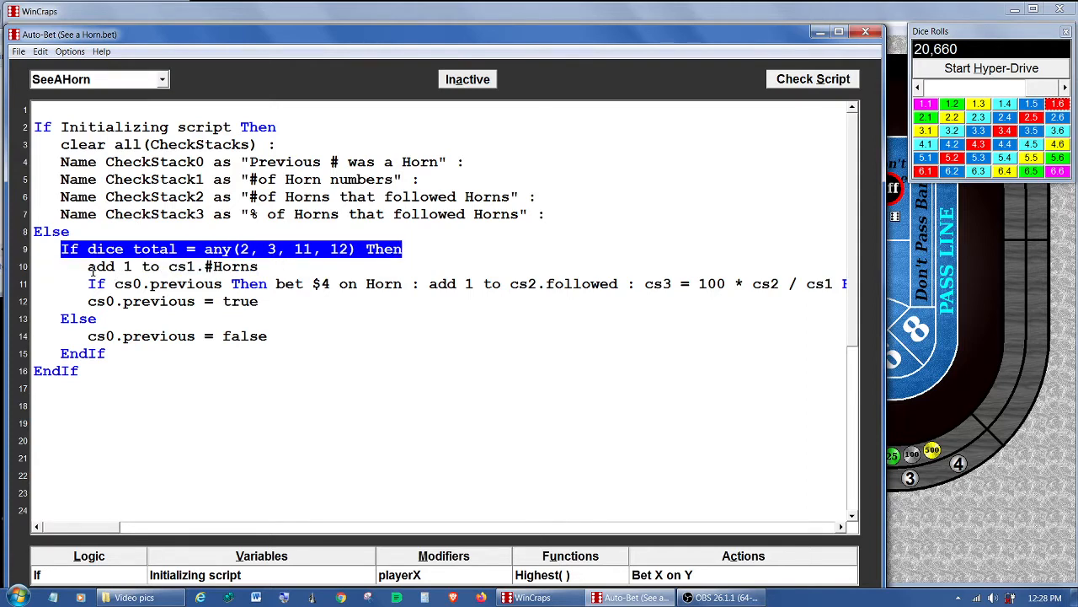
{"action": "left_click_drag", "start_coordinate": [87, 266], "coordinate": [257, 268]}
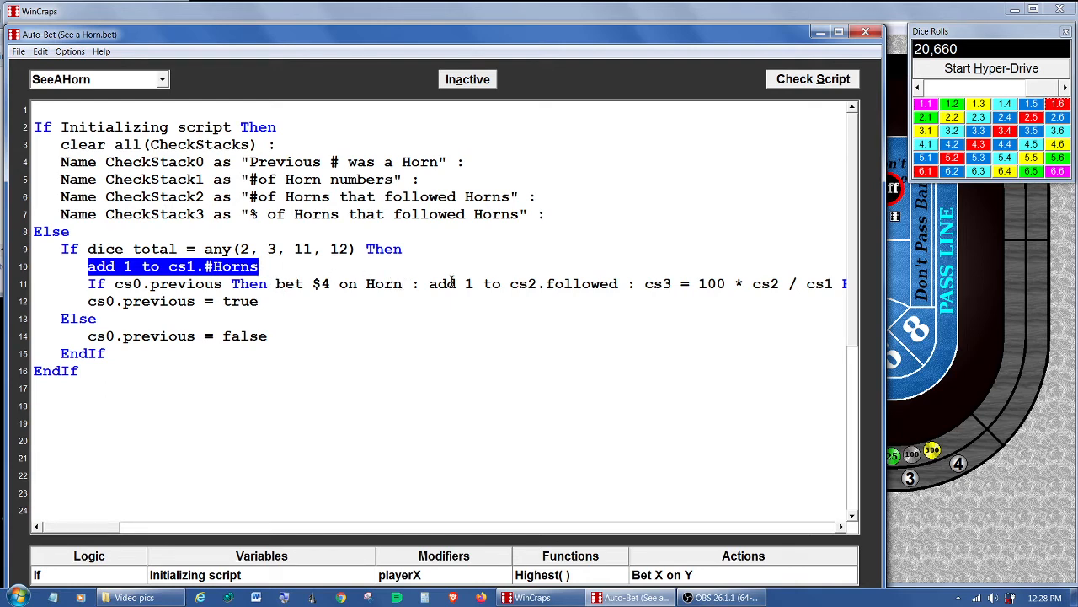
{"action": "left_click_drag", "start_coordinate": [430, 284], "coordinate": [621, 284]}
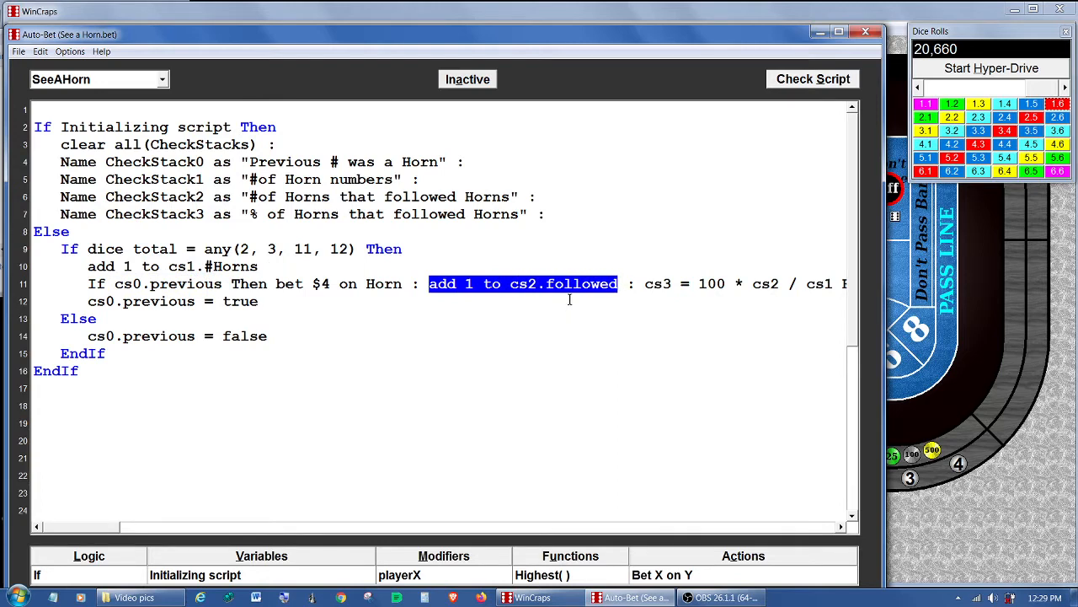
{"action": "left_click_drag", "start_coordinate": [647, 284], "coordinate": [834, 284]}
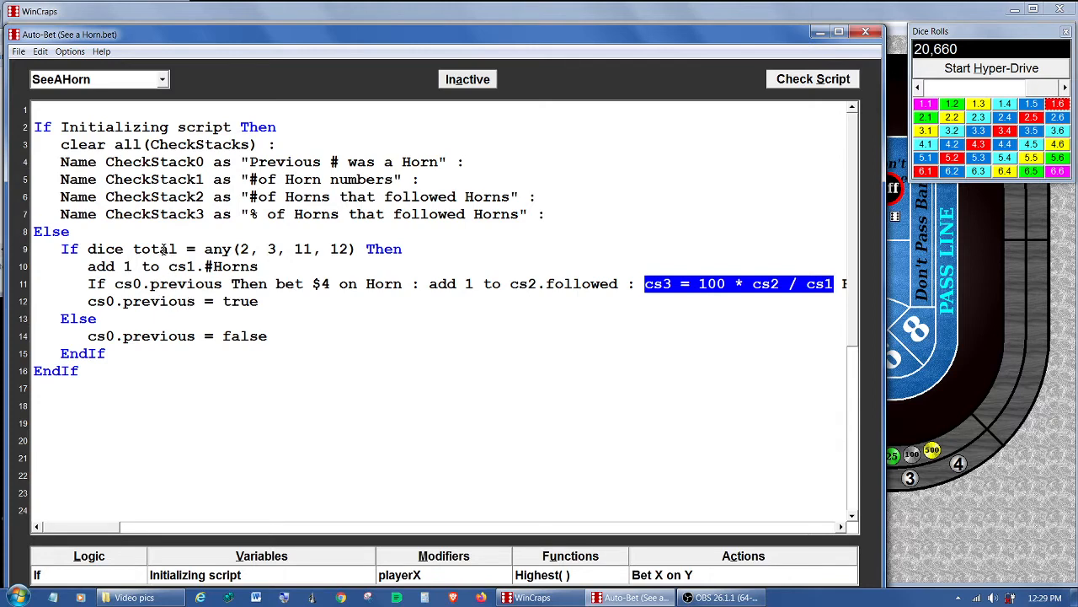
{"action": "left_click_drag", "start_coordinate": [83, 335], "coordinate": [298, 339]}
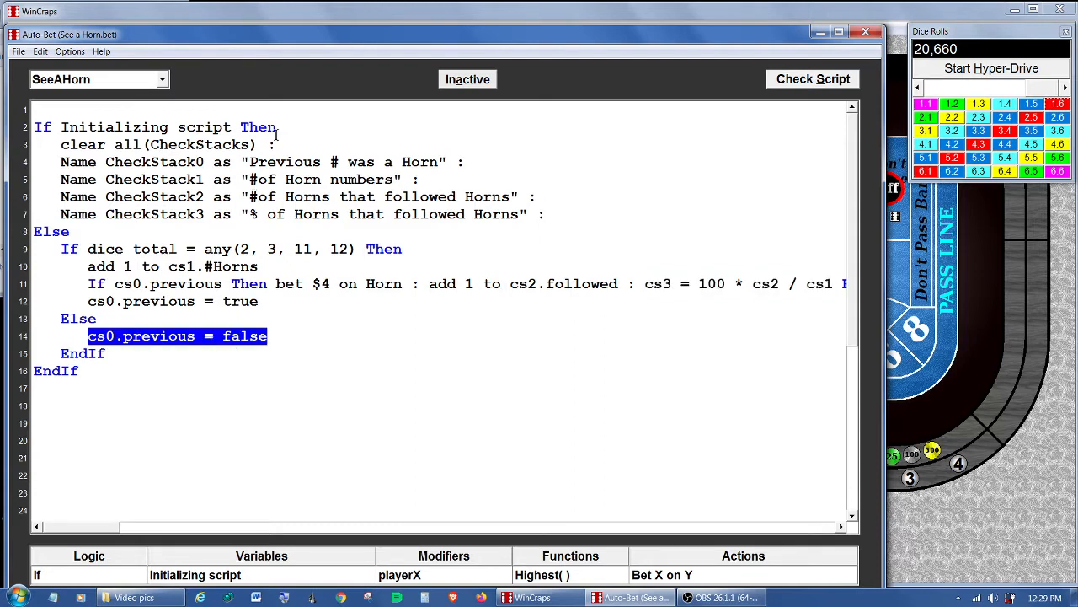
Step: Activate and initialize SeeAHorn's auto-bet script, and close the Auto-Bet editor
{"action": "left_click", "coordinate": [462, 81]}
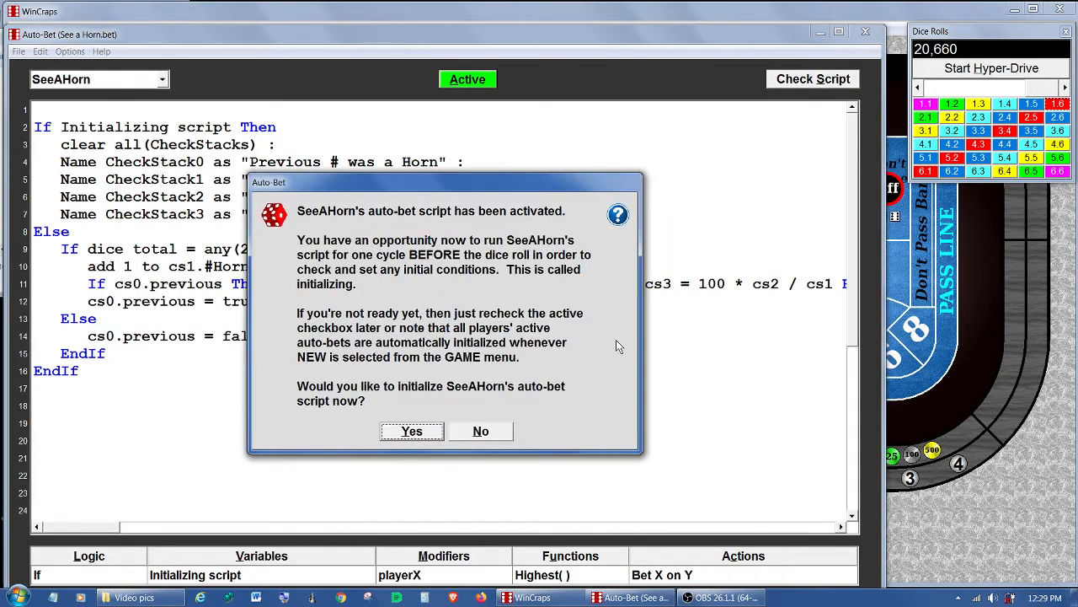
{"action": "left_click", "coordinate": [412, 432]}
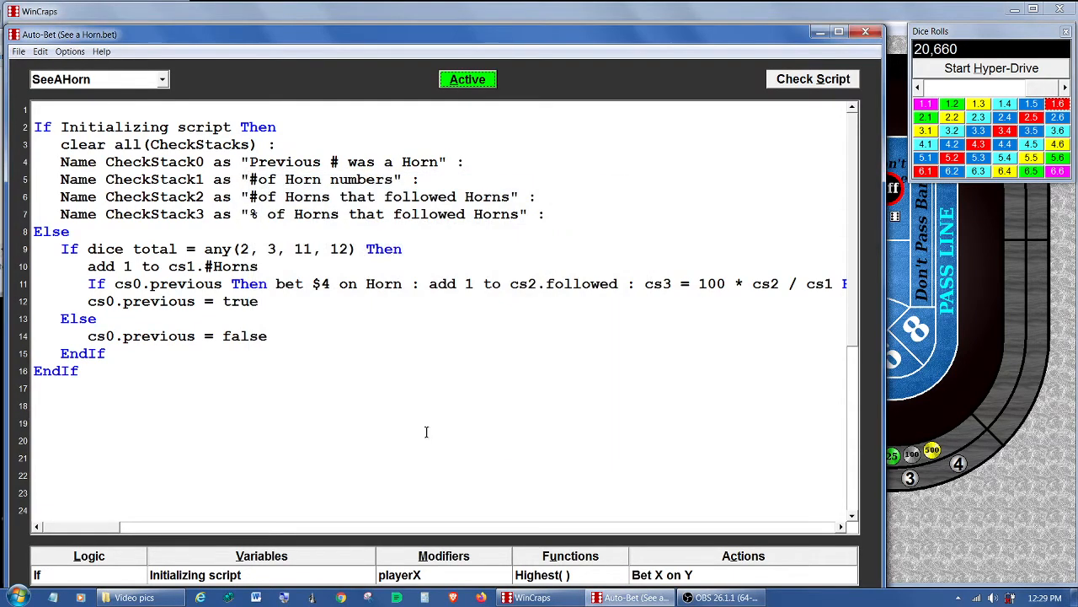
{"action": "left_click", "coordinate": [865, 31]}
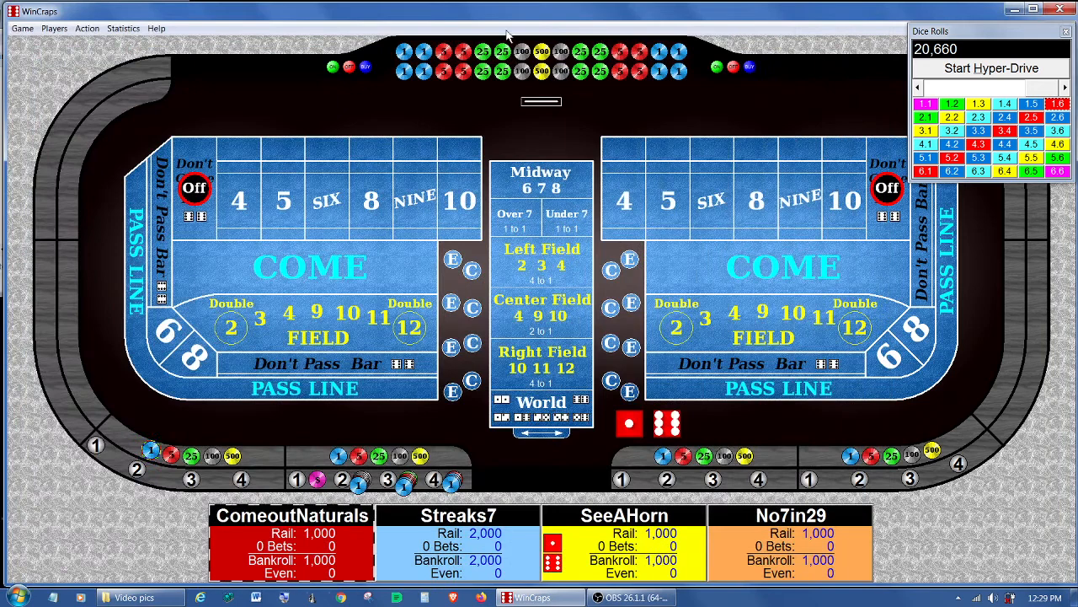
Step: Start a new session without saving the current one, and run Hyper-Drive for about 11,100 dice rolls
{"action": "left_click", "coordinate": [22, 30]}
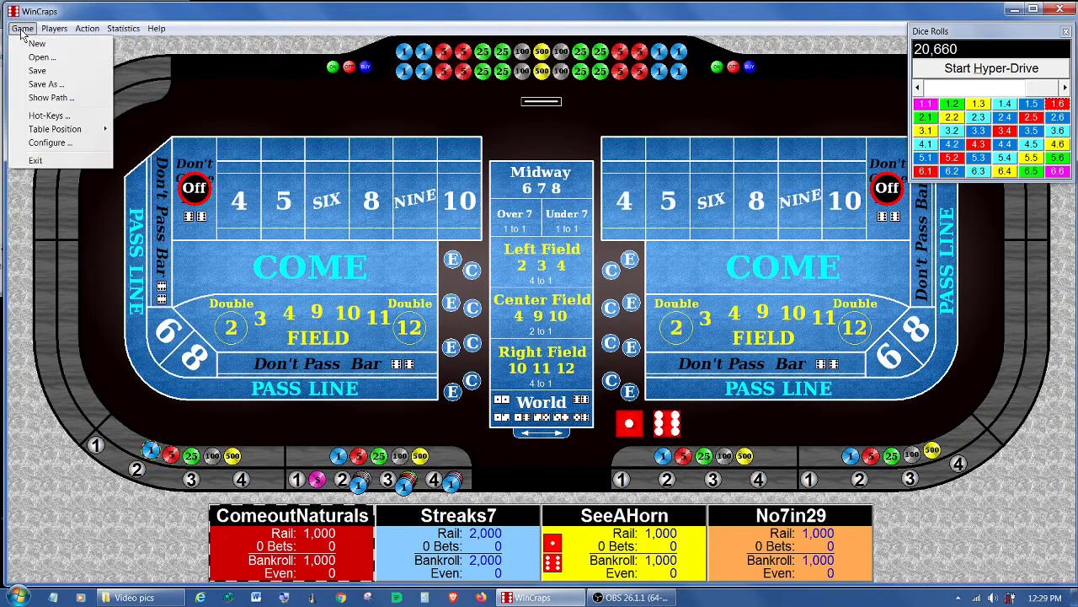
{"action": "left_click", "coordinate": [37, 44]}
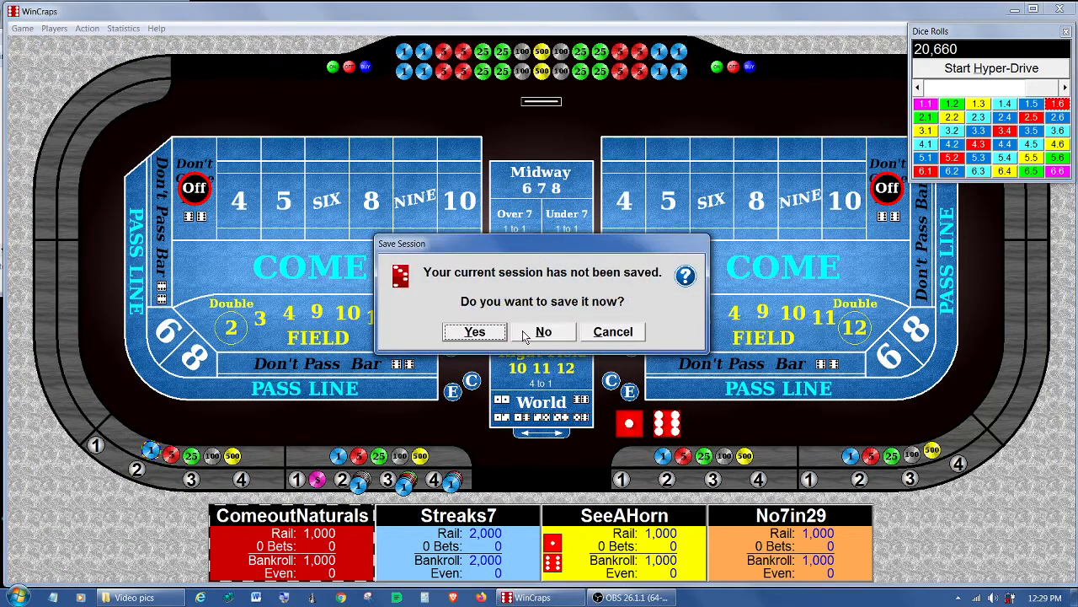
{"action": "left_click", "coordinate": [541, 332]}
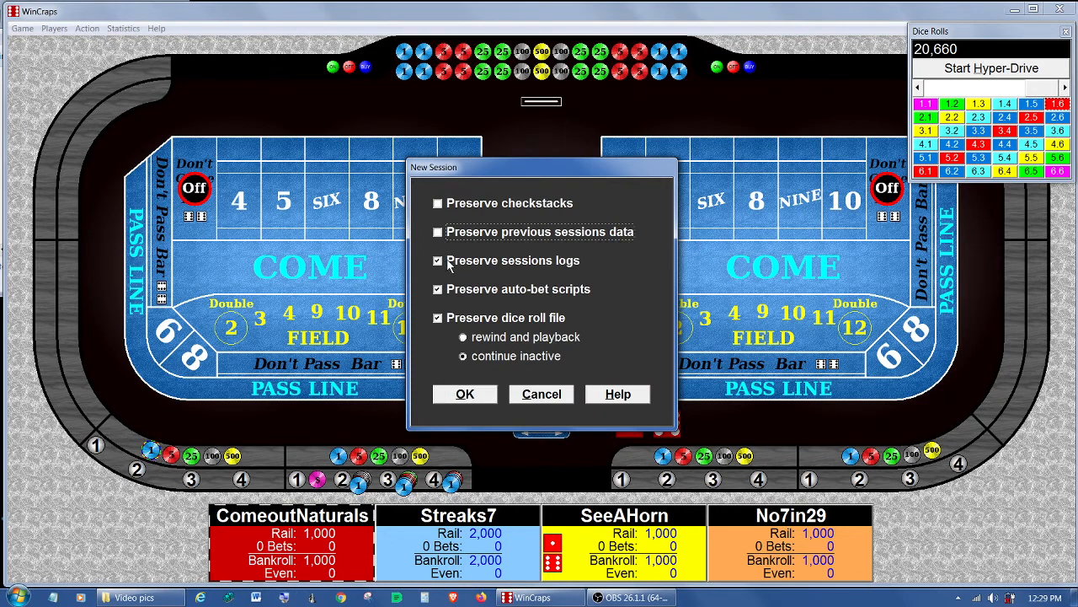
{"action": "left_click", "coordinate": [465, 395]}
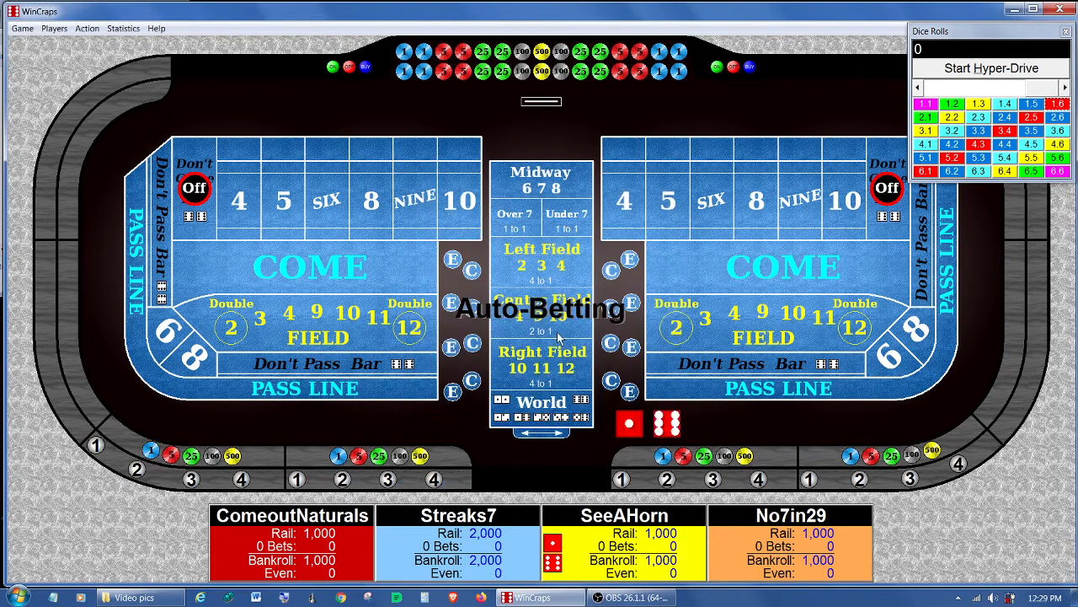
{"action": "left_click", "coordinate": [991, 70]}
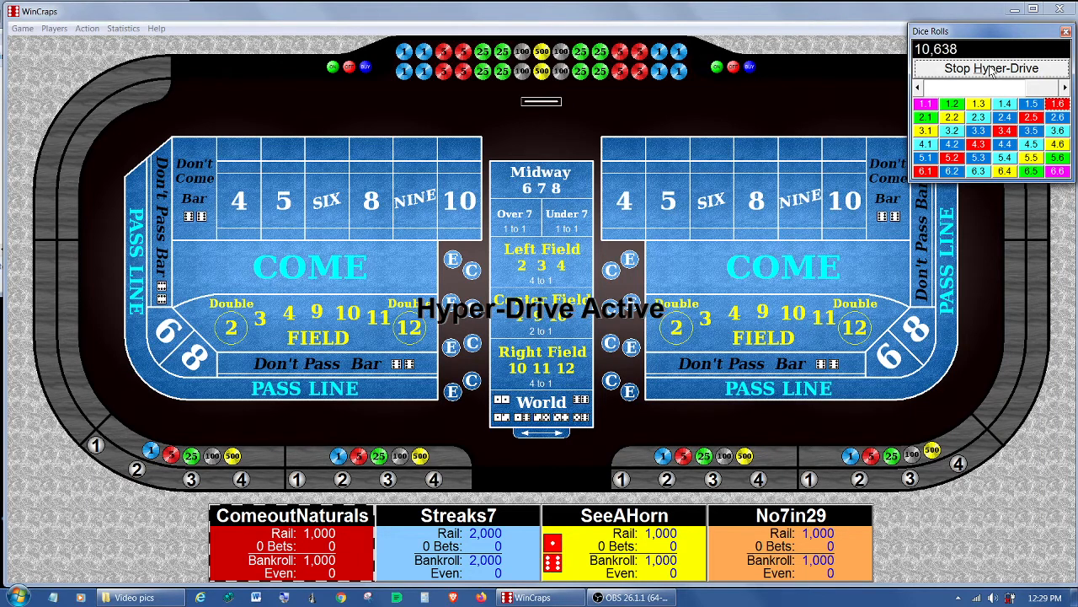
{"action": "left_click", "coordinate": [992, 69]}
Step: Open CheckStacks, examine SeeAHorn's Horn counts and the percentage of Horns that followed Horns, and close the window
{"action": "left_click", "coordinate": [123, 28]}
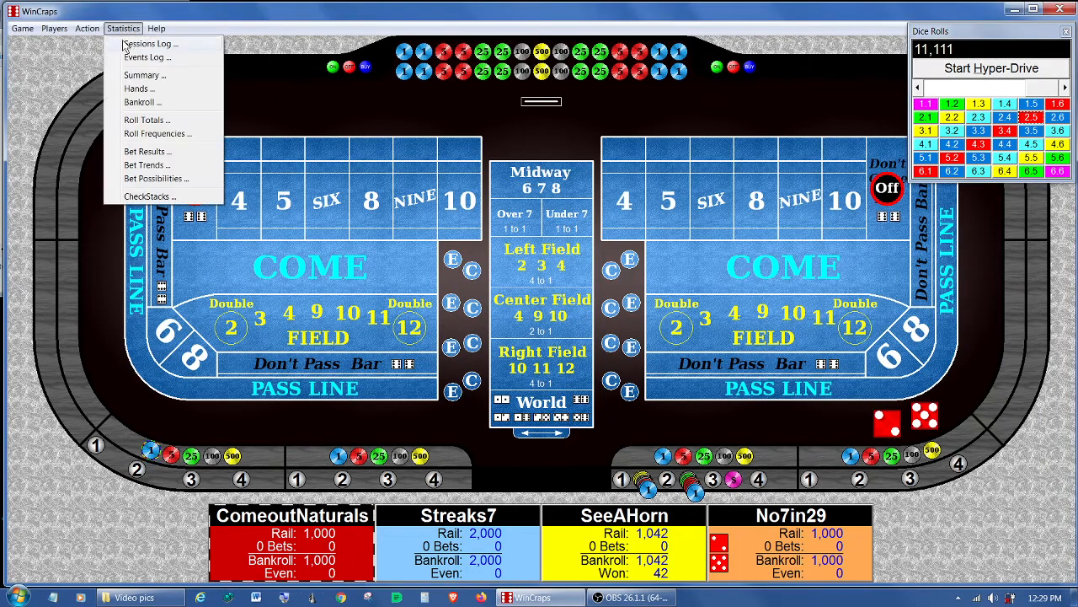
{"action": "key", "text": "alt+Tab"}
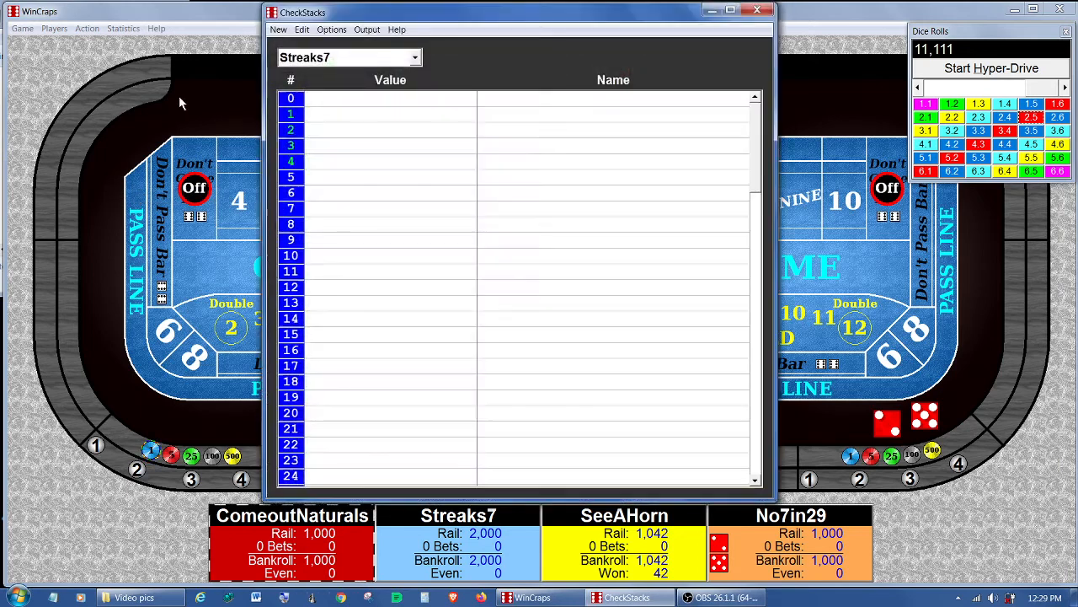
{"action": "left_click", "coordinate": [324, 59]}
{"action": "left_click", "coordinate": [317, 104]}
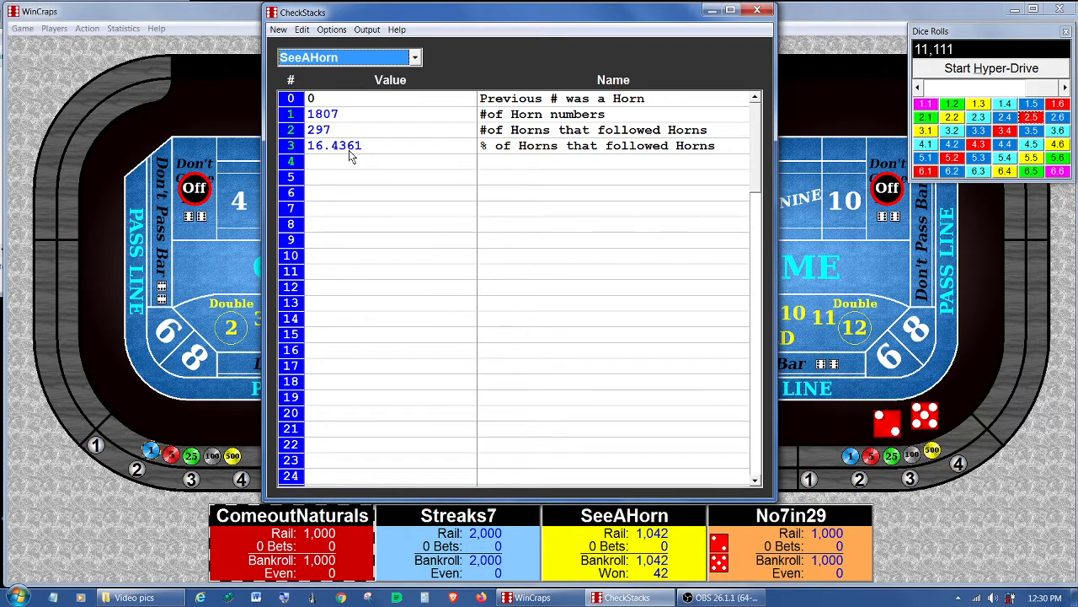
{"action": "left_click", "coordinate": [756, 10]}
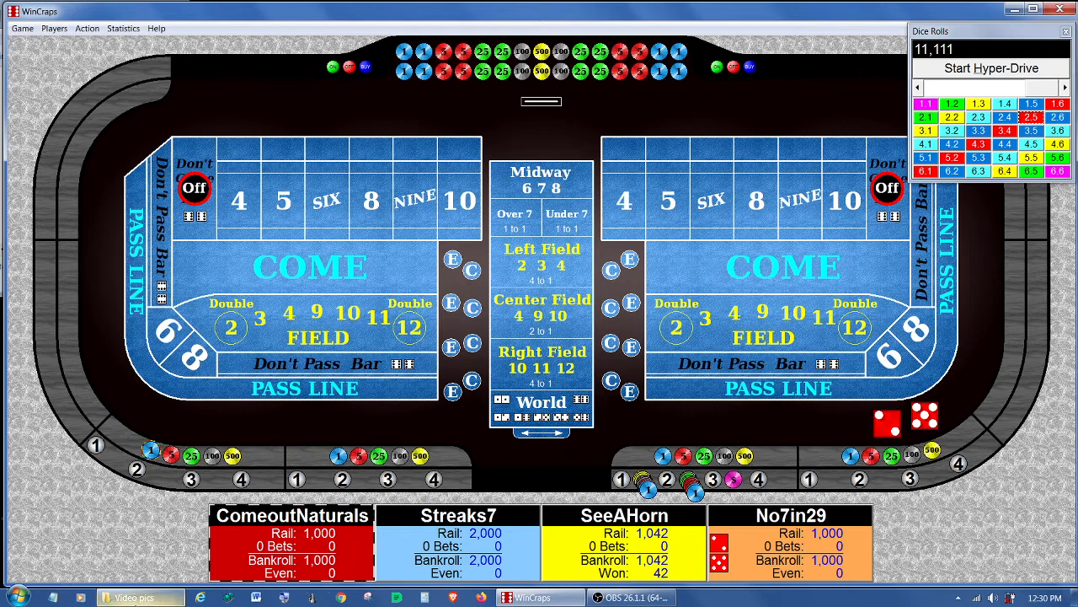
Step: Open 8 See a Horn.jpg from the Video pics folder, compare the two 200,000-roll sessions' Horn results, and close the image
{"action": "left_click", "coordinate": [128, 596]}
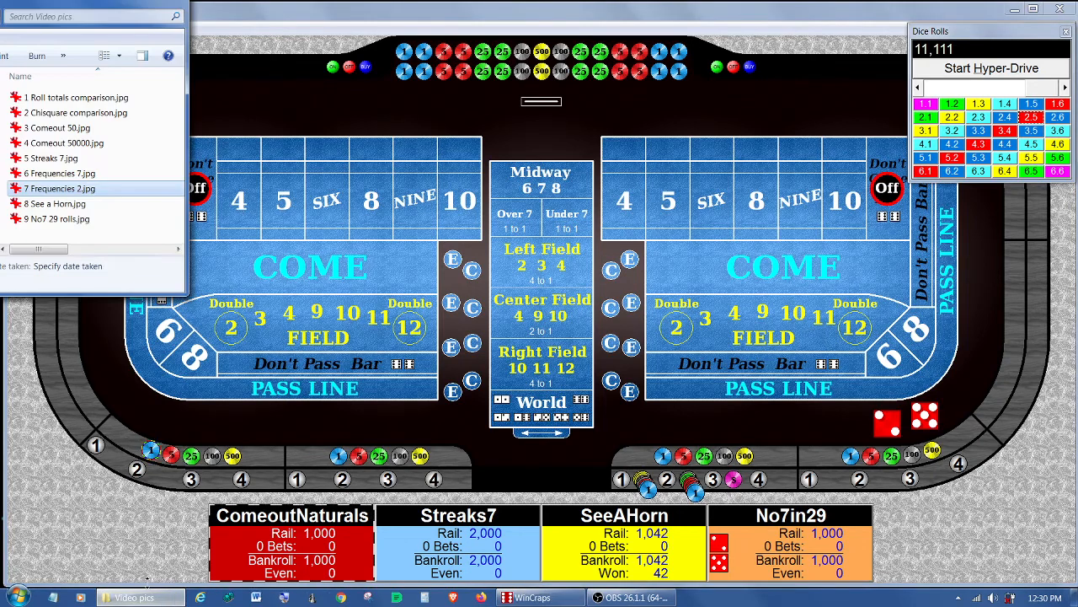
{"action": "double_click", "coordinate": [56, 204]}
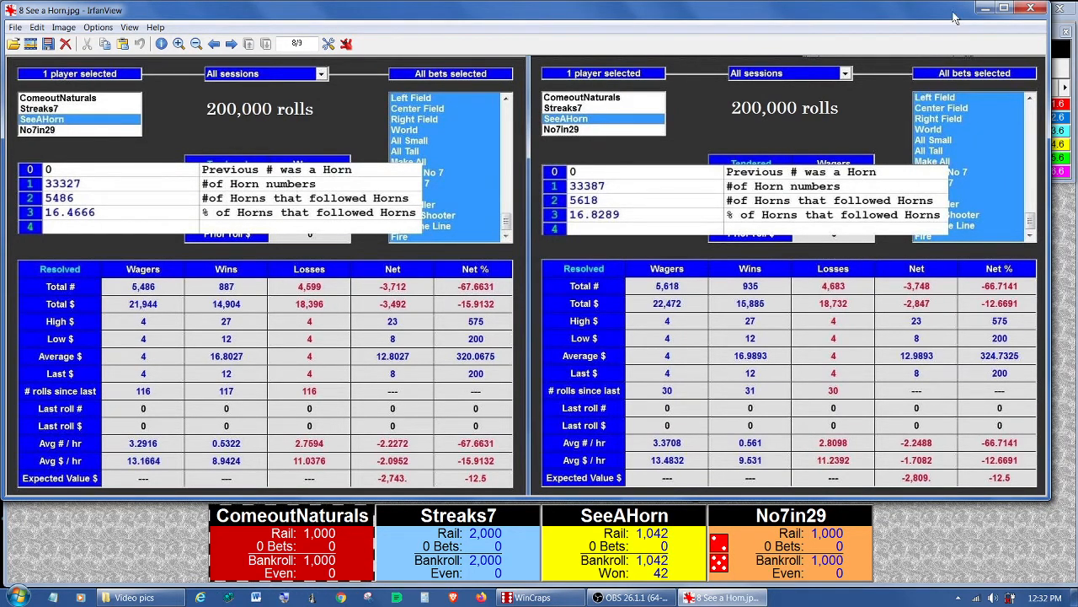
{"action": "left_click", "coordinate": [1029, 8]}
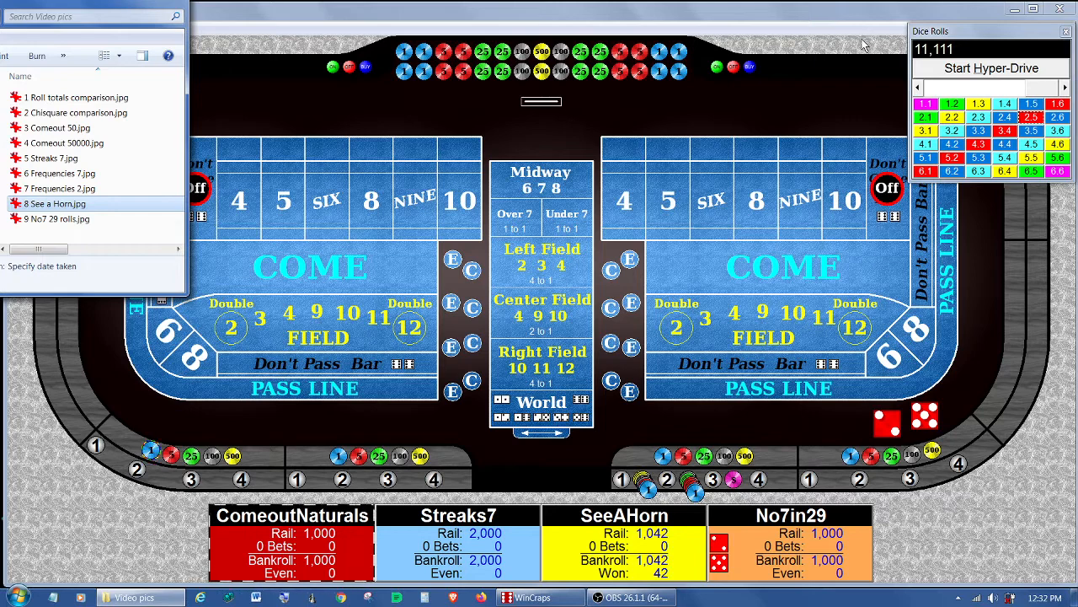
Step: Return to WinCraps and open the Auto-Bet editor on the No7In29 player's script
{"action": "left_click", "coordinate": [299, 15]}
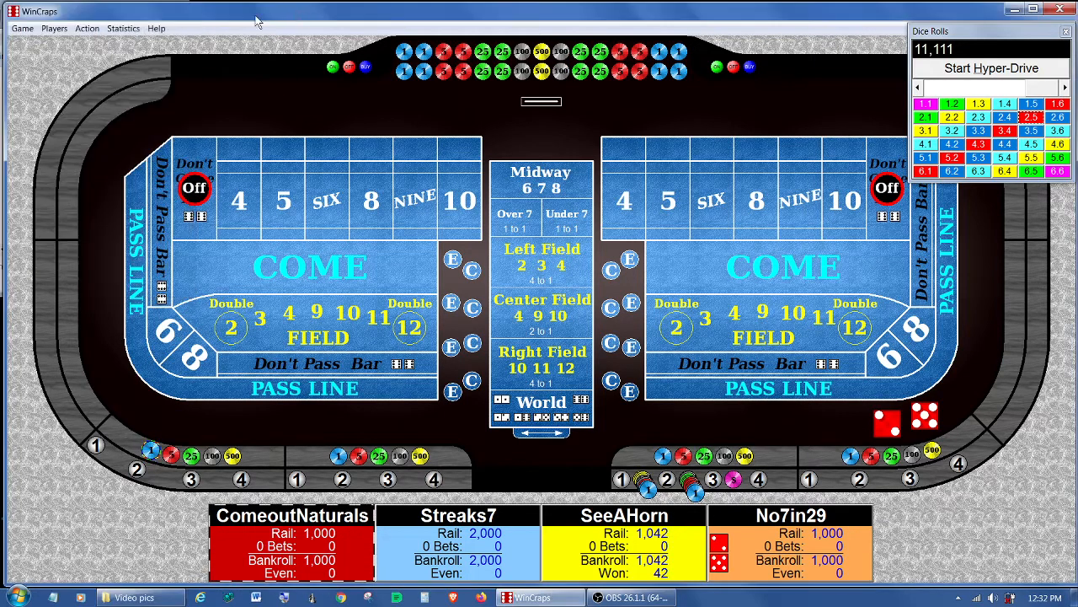
{"action": "left_click", "coordinate": [89, 29]}
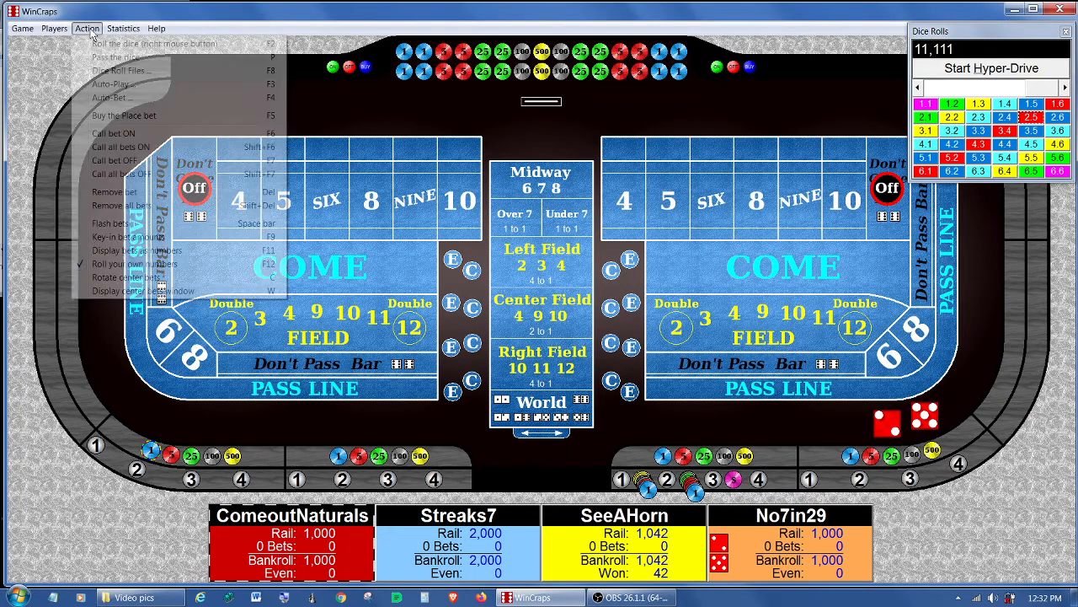
{"action": "left_click", "coordinate": [109, 97]}
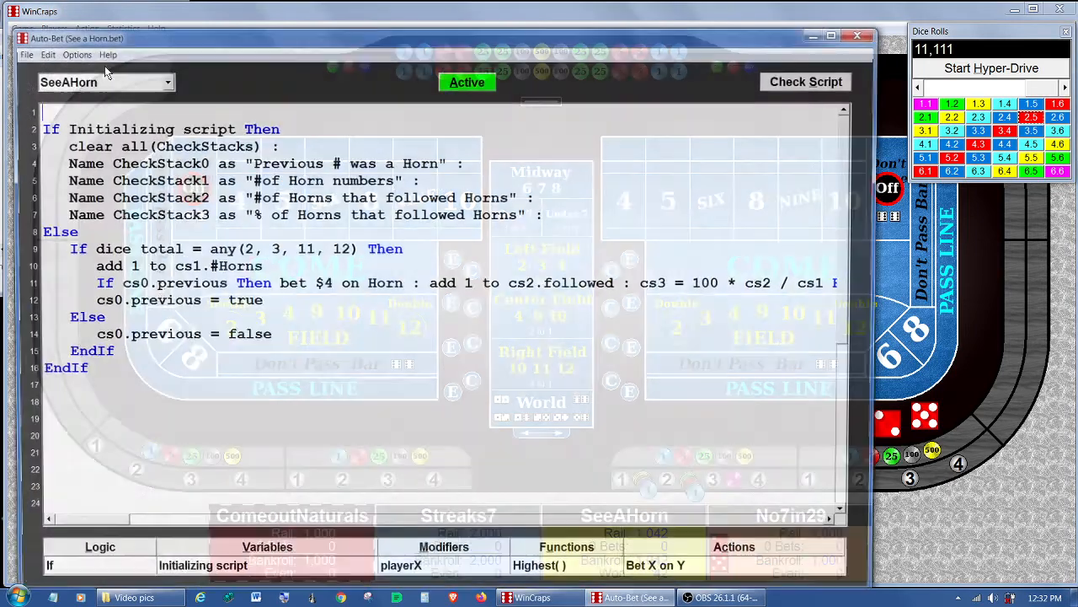
{"action": "left_click", "coordinate": [101, 79]}
{"action": "left_click", "coordinate": [86, 140]}
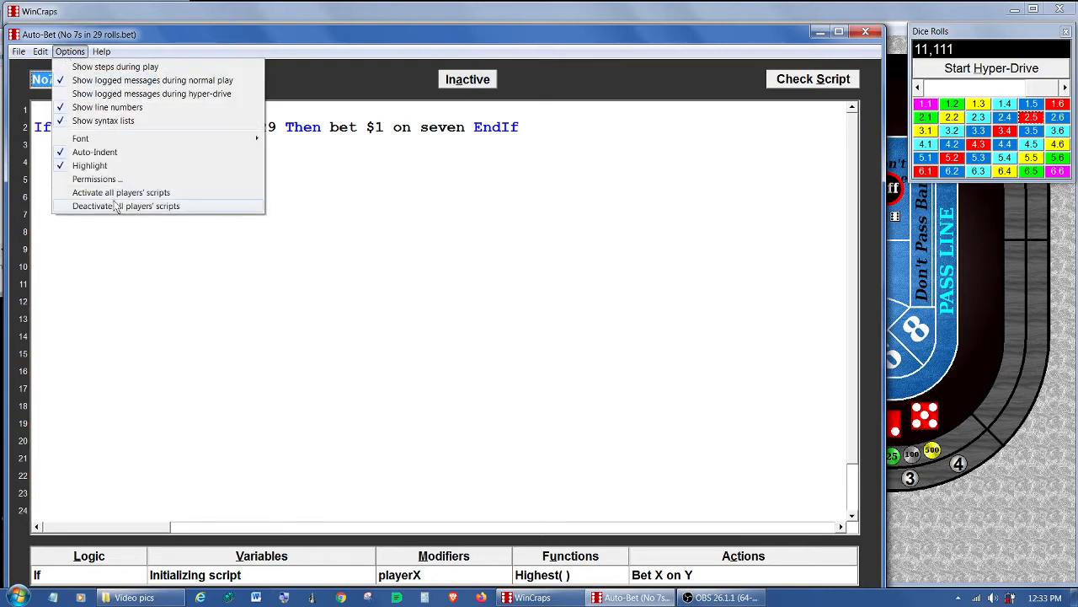
Step: Deactivate all players' scripts, activate and initialize only No7In29's script, and close the Auto-Bet editor
{"action": "left_click", "coordinate": [118, 206]}
{"action": "left_click", "coordinate": [465, 84]}
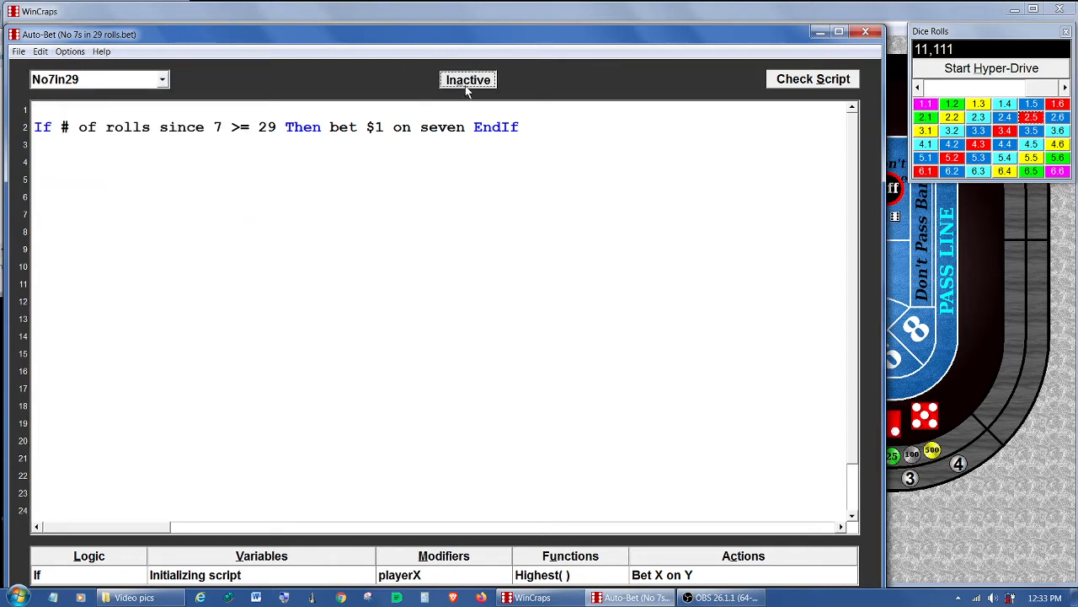
{"action": "left_click", "coordinate": [411, 431]}
{"action": "left_click_drag", "start_coordinate": [589, 35], "coordinate": [592, 37]}
{"action": "left_click", "coordinate": [593, 25]}
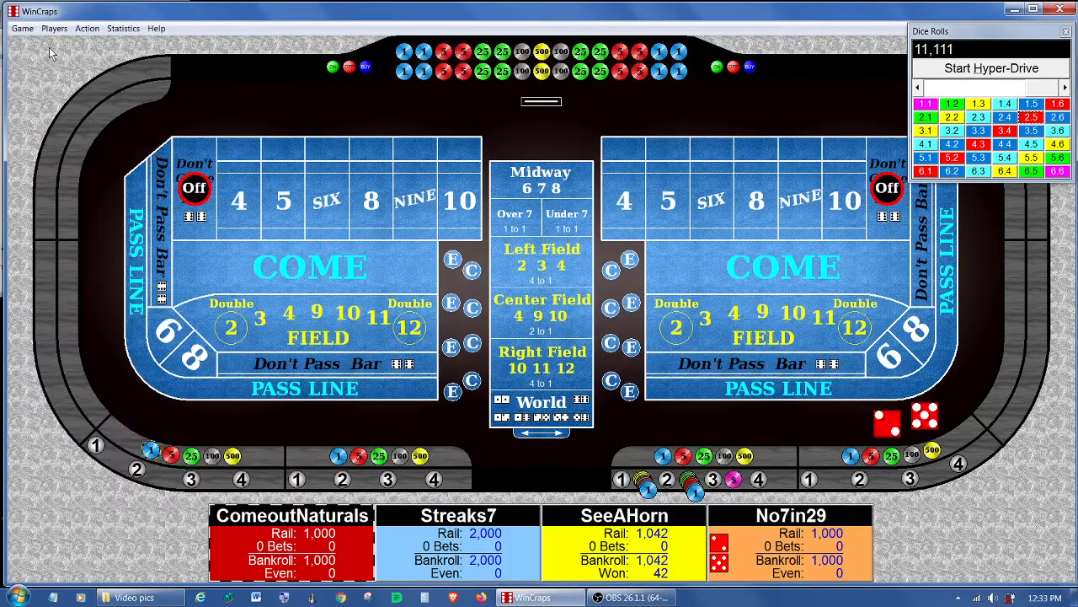
Step: Start a new session without saving or preserving sessions logs, and run Hyper-Drive for about 16,400 dice rolls
{"action": "left_click", "coordinate": [23, 28]}
{"action": "left_click", "coordinate": [36, 45]}
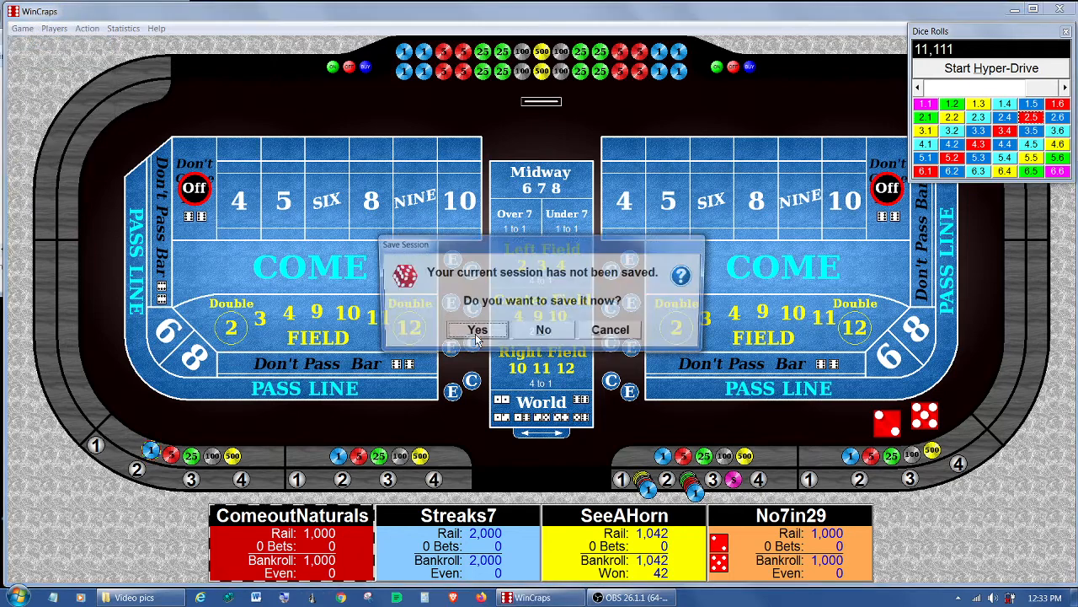
{"action": "left_click", "coordinate": [544, 331]}
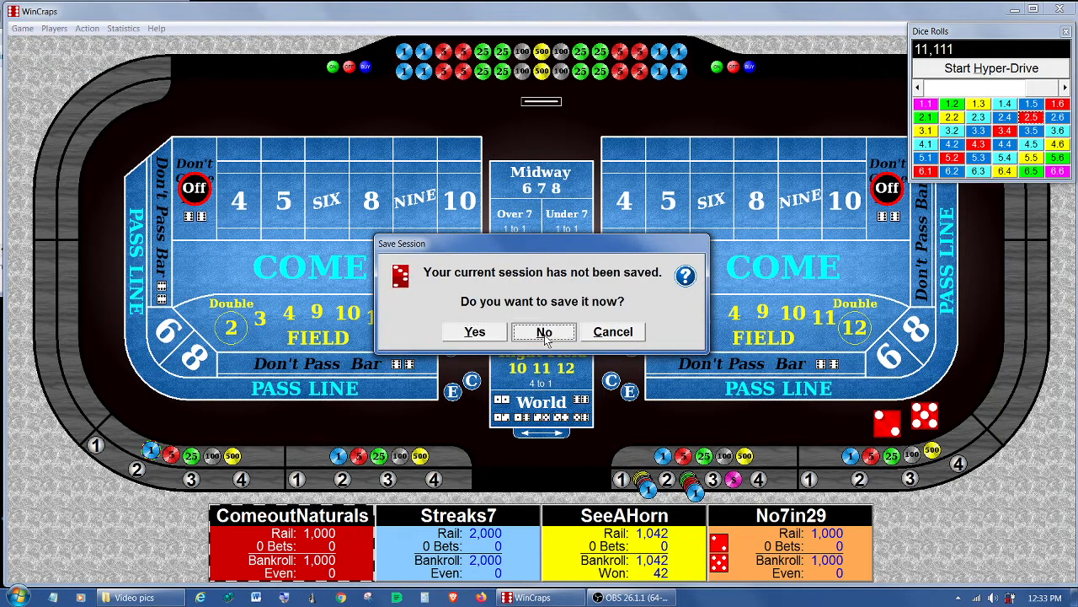
{"action": "left_click", "coordinate": [439, 262]}
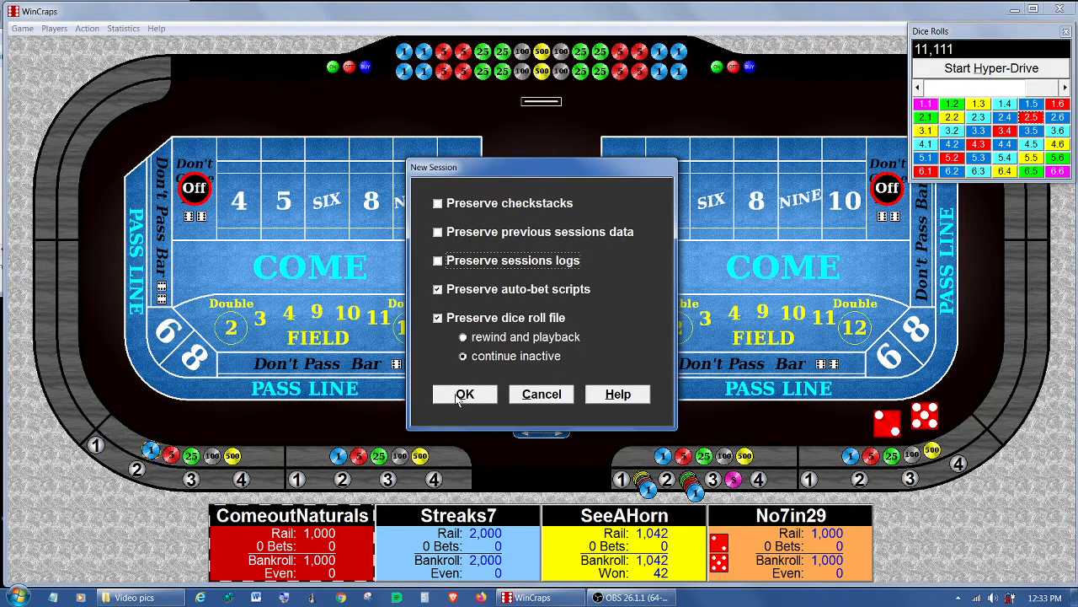
{"action": "left_click", "coordinate": [464, 393]}
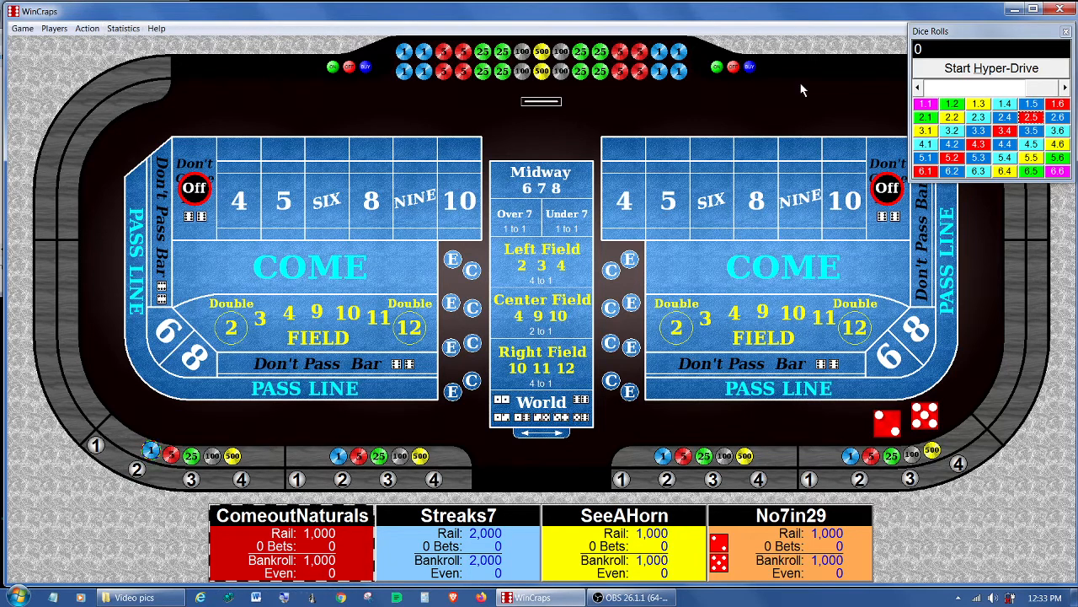
{"action": "left_click", "coordinate": [948, 72]}
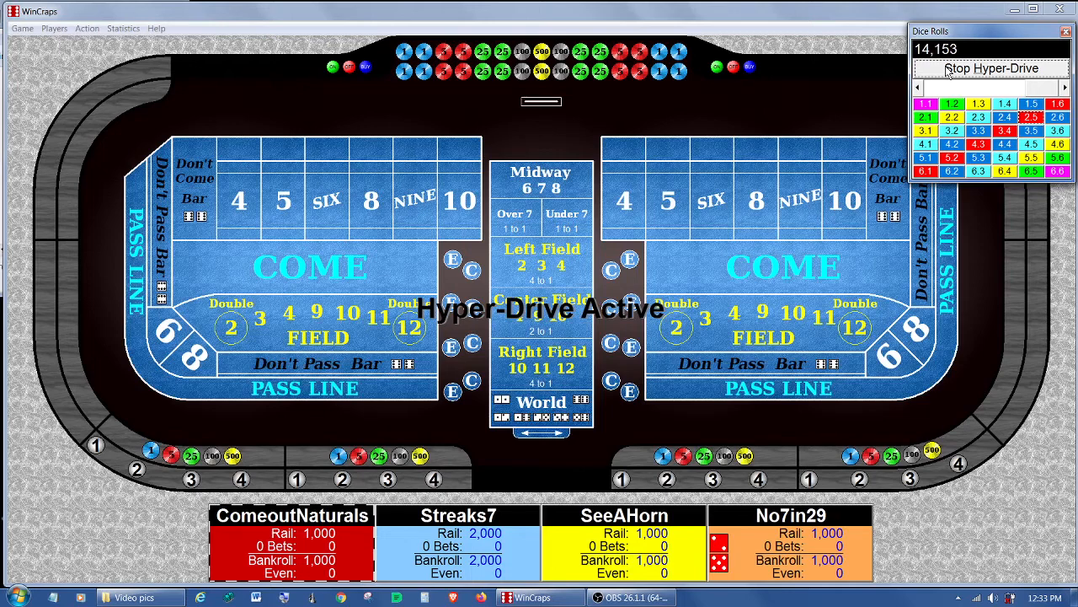
{"action": "left_click", "coordinate": [948, 71]}
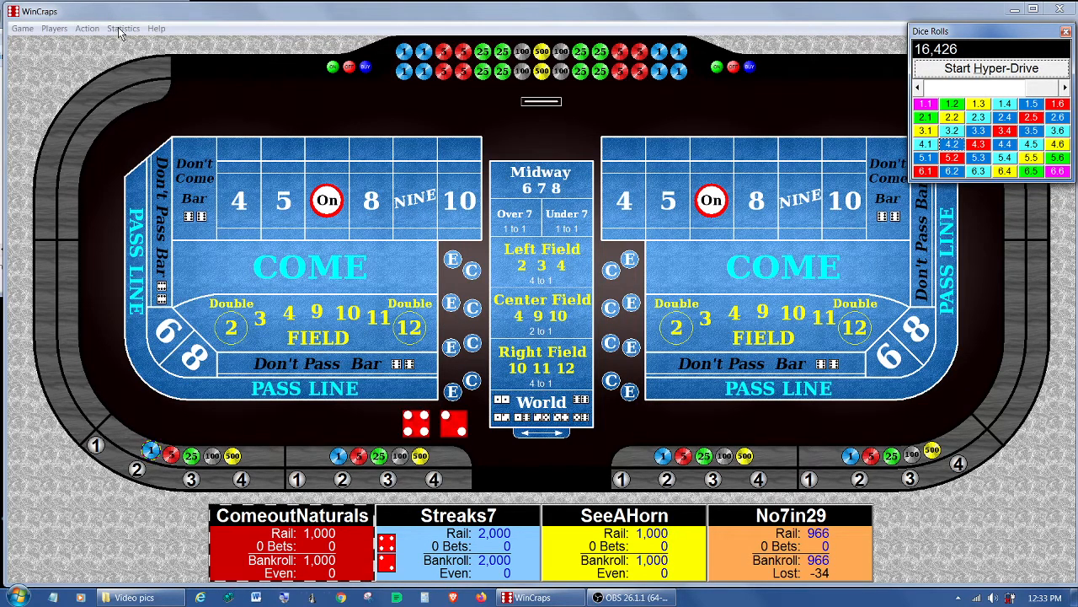
Step: Open Bet Results, examine No7in29's wagers, wins, losses and net percentages for all sessions, and close the window
{"action": "left_click", "coordinate": [122, 28]}
{"action": "left_click", "coordinate": [141, 155]}
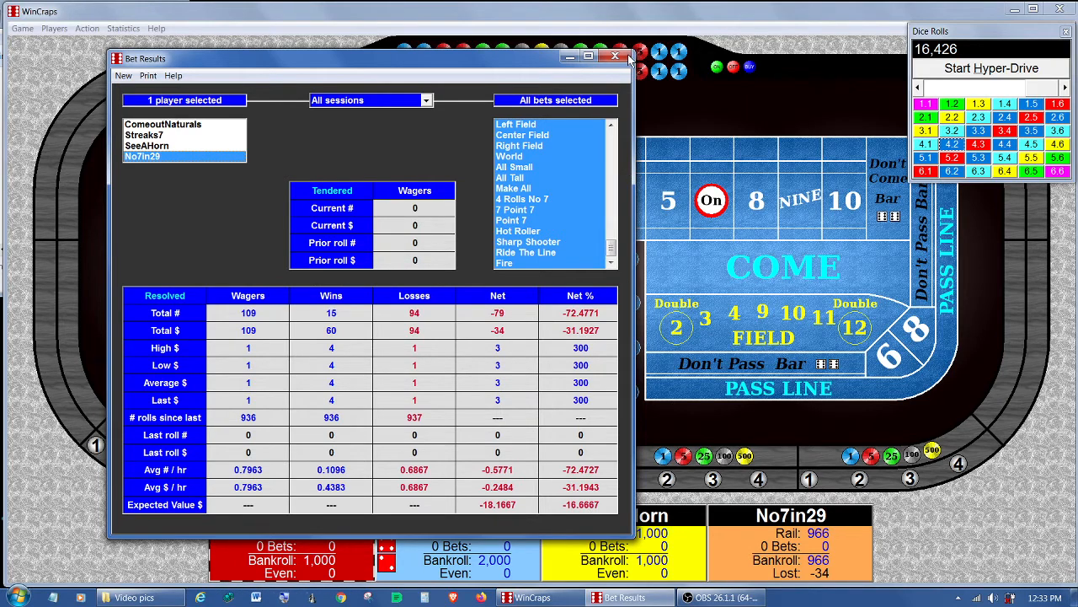
{"action": "key", "text": "Escape"}
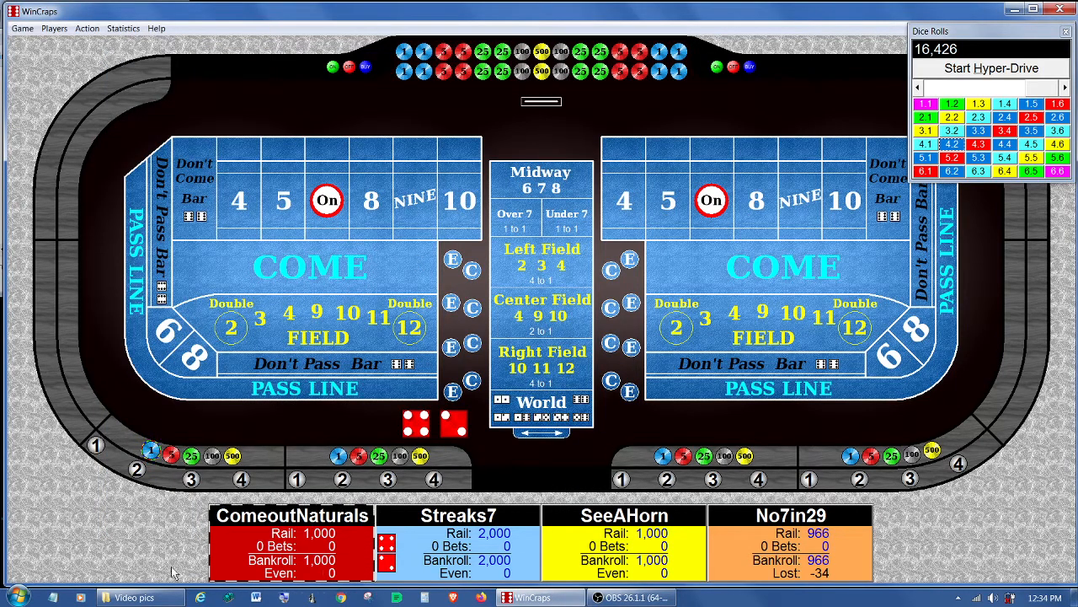
Step: Open 9 No7 29 rolls.jpg from the Video pics folder, compare the bet results of the two 50,000-roll sessions, and close the image
{"action": "left_click", "coordinate": [131, 597]}
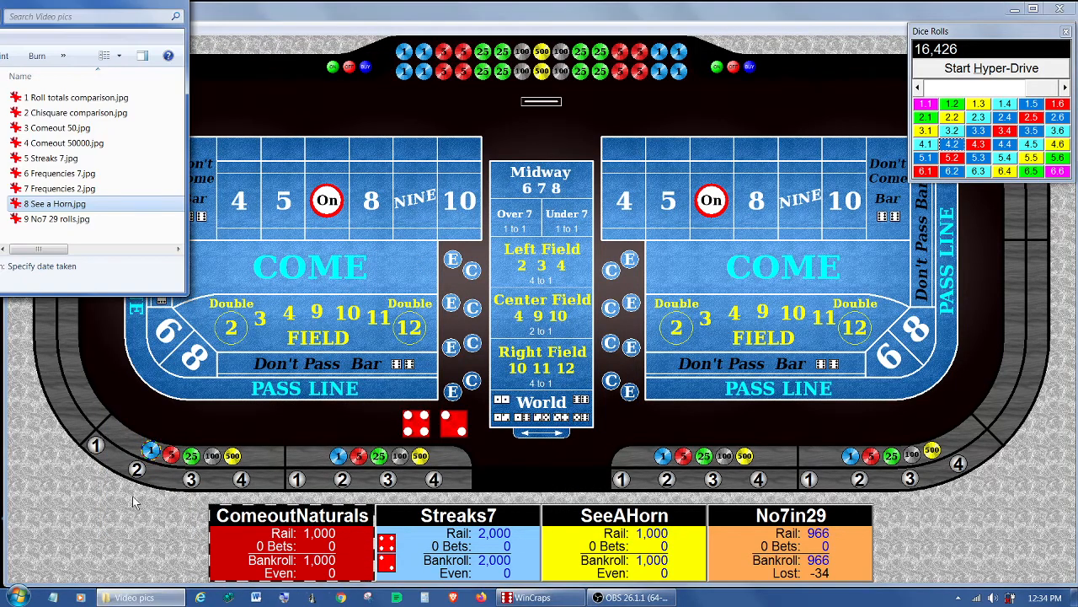
{"action": "double_click", "coordinate": [57, 218]}
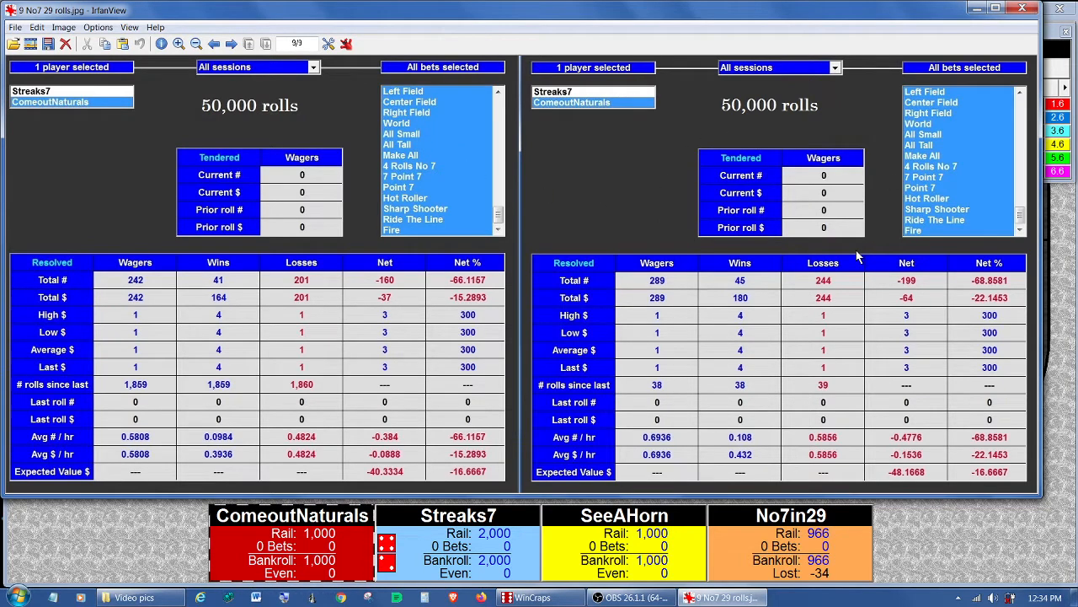
{"action": "left_click", "coordinate": [1021, 9]}
{"action": "key", "text": "Escape"}
Step: Return to WinCraps, examine the Any 7 roll frequencies for gaps of 29 rolls or more, and close the window
{"action": "left_click", "coordinate": [256, 15]}
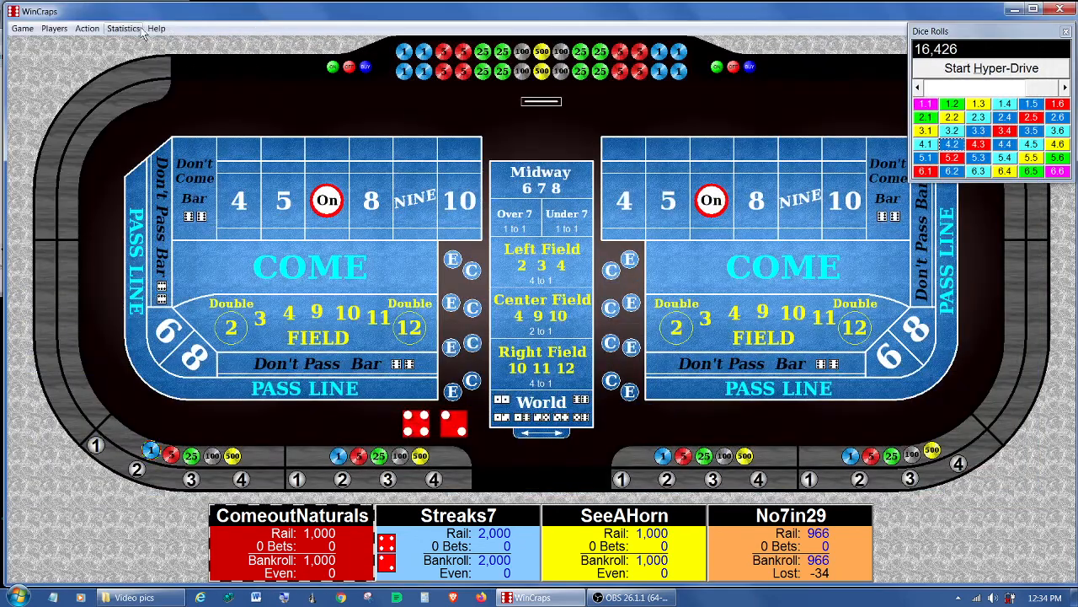
{"action": "left_click", "coordinate": [123, 28]}
{"action": "left_click", "coordinate": [139, 133]}
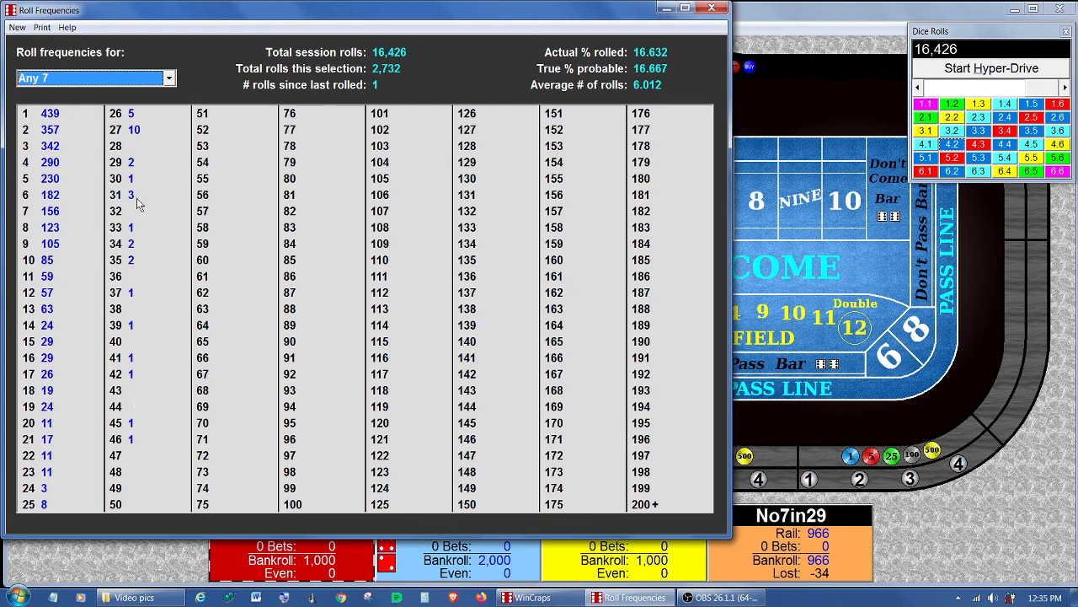
{"action": "left_click", "coordinate": [707, 10]}
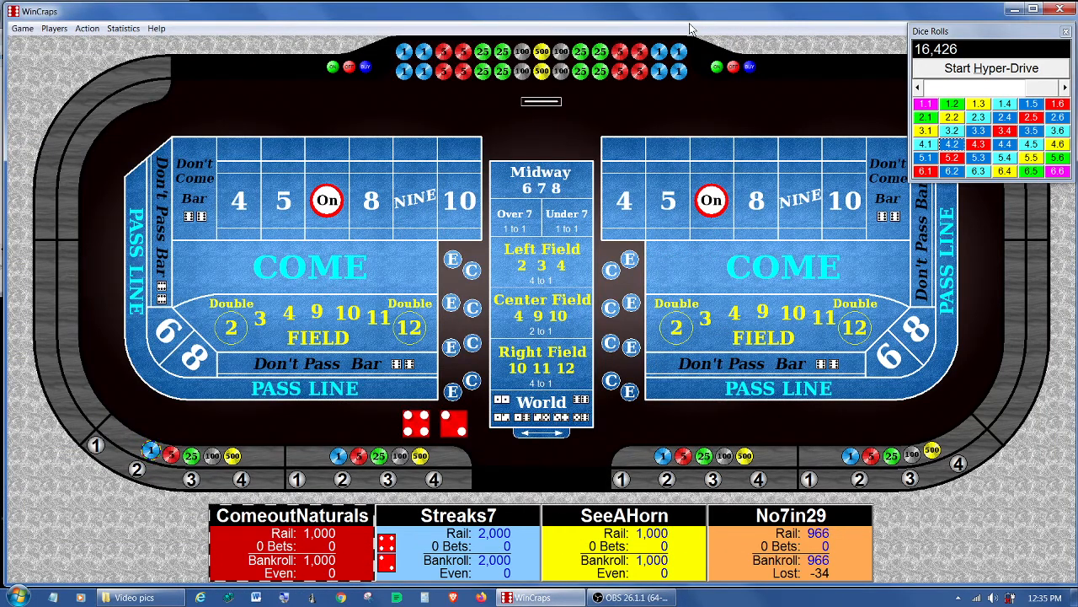